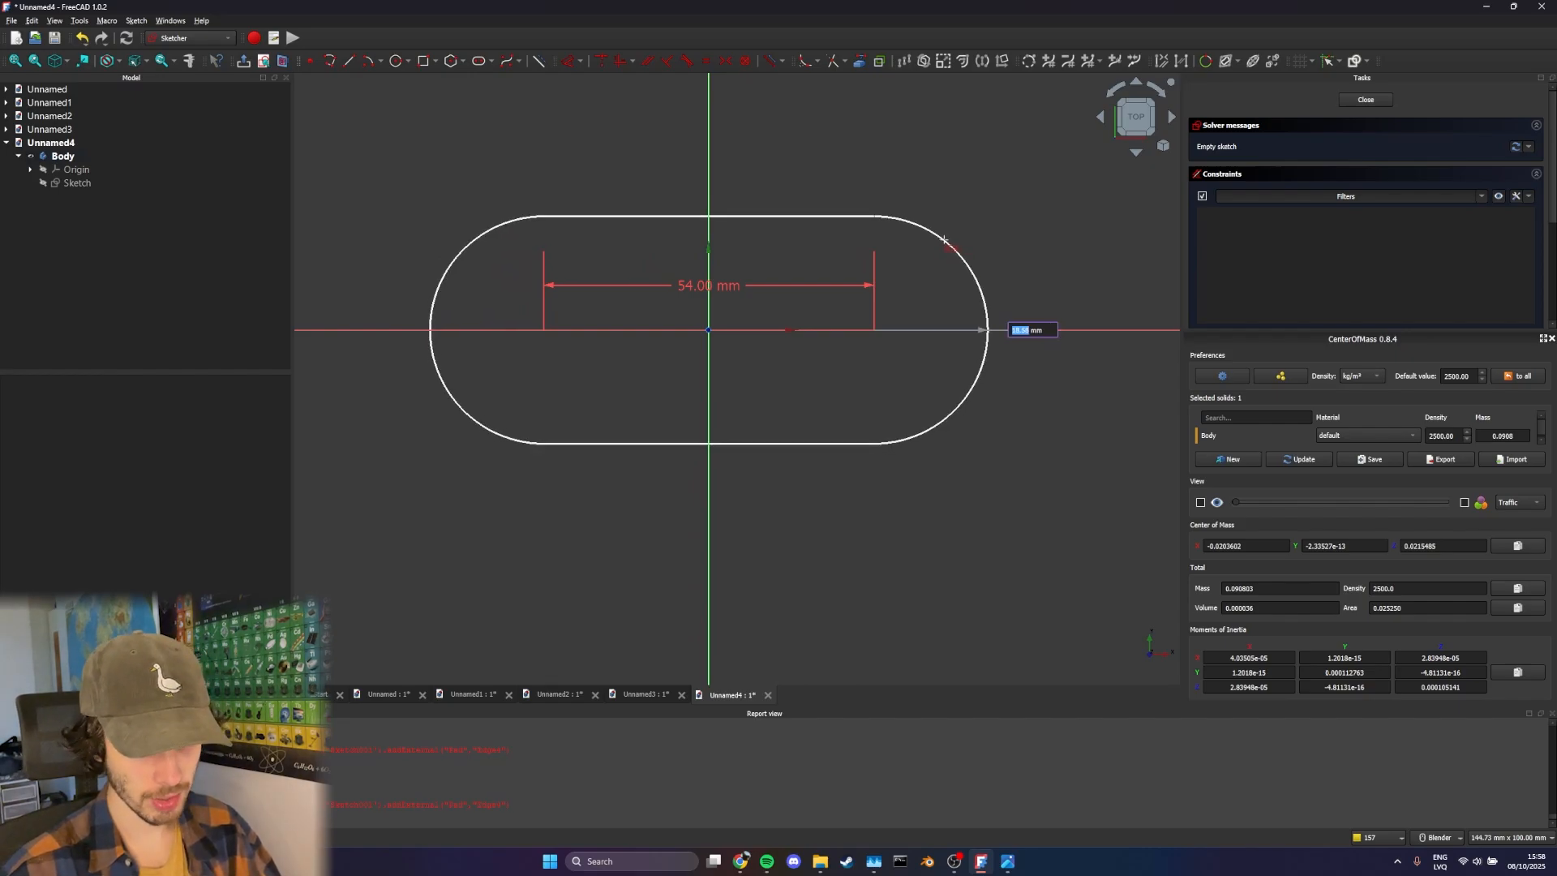
# Set the slot's end radius to 25 mm and delete the redundant constraint from the sketch
pyautogui.write('25')
pyautogui.press('Return')
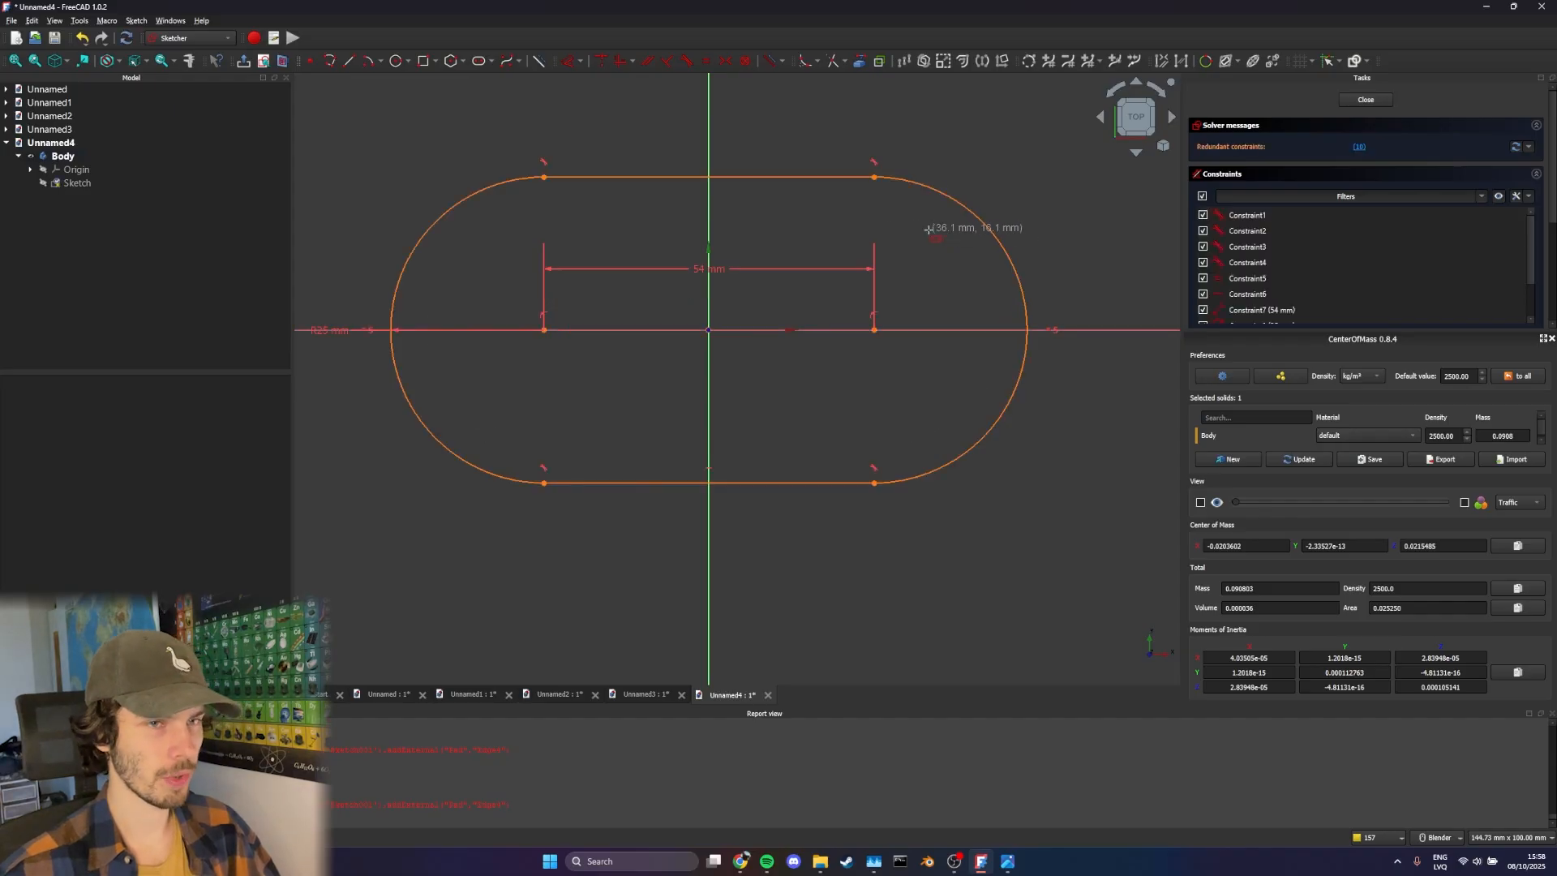
pyautogui.scroll(3, 925, 243)
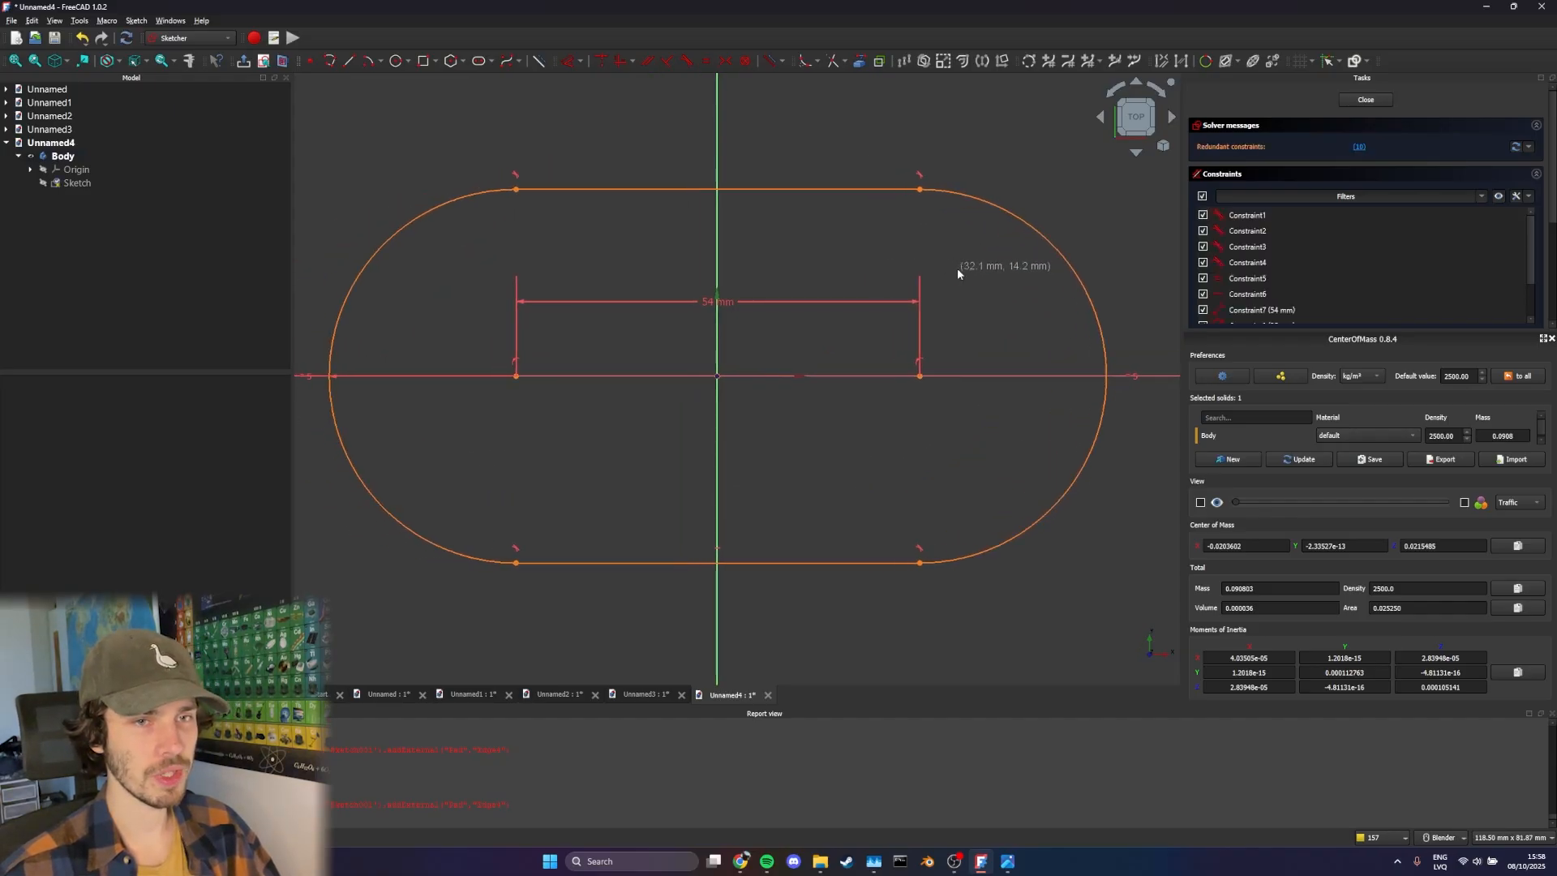
pyautogui.click(1359, 149)
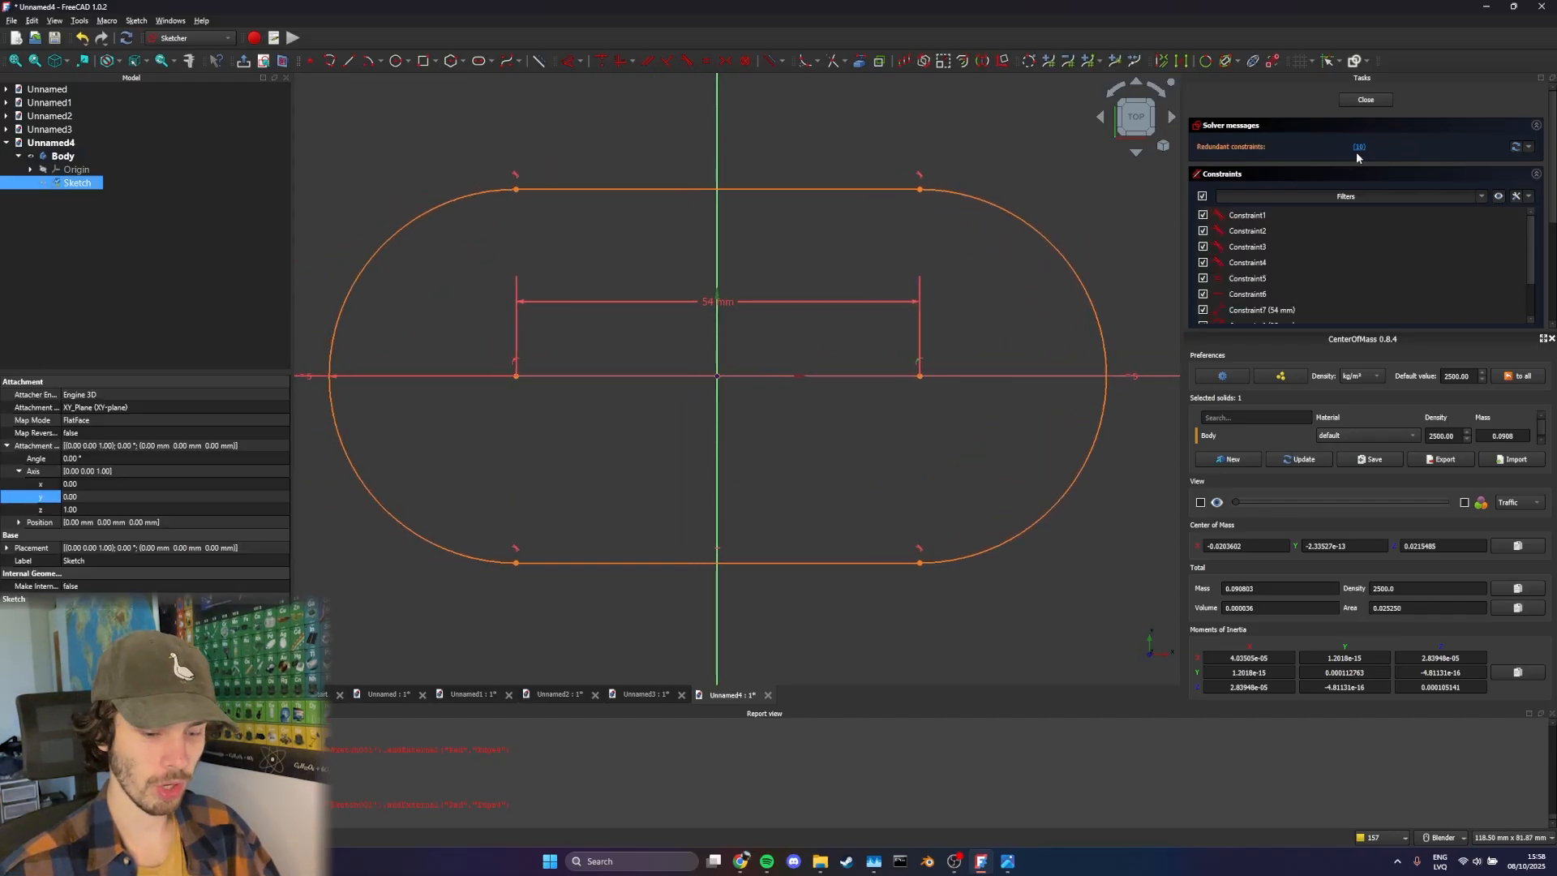
pyautogui.press('Delete')
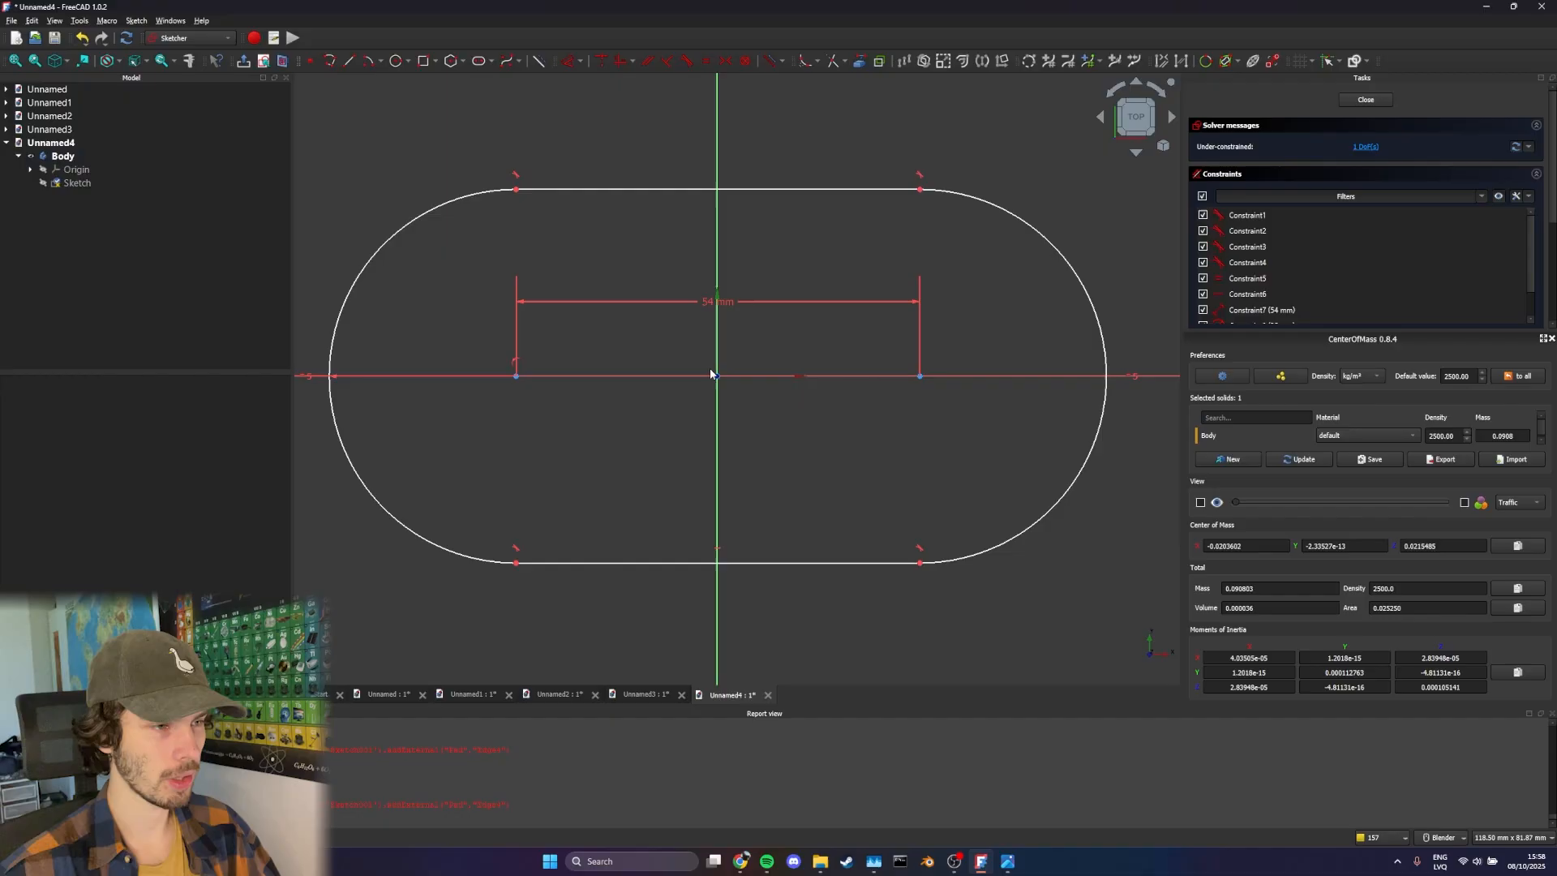
# Constrain the slot's two arc centres symmetrically about the vertical axis and delete the redundant constraint
pyautogui.click(515, 377)
pyautogui.click(920, 376)
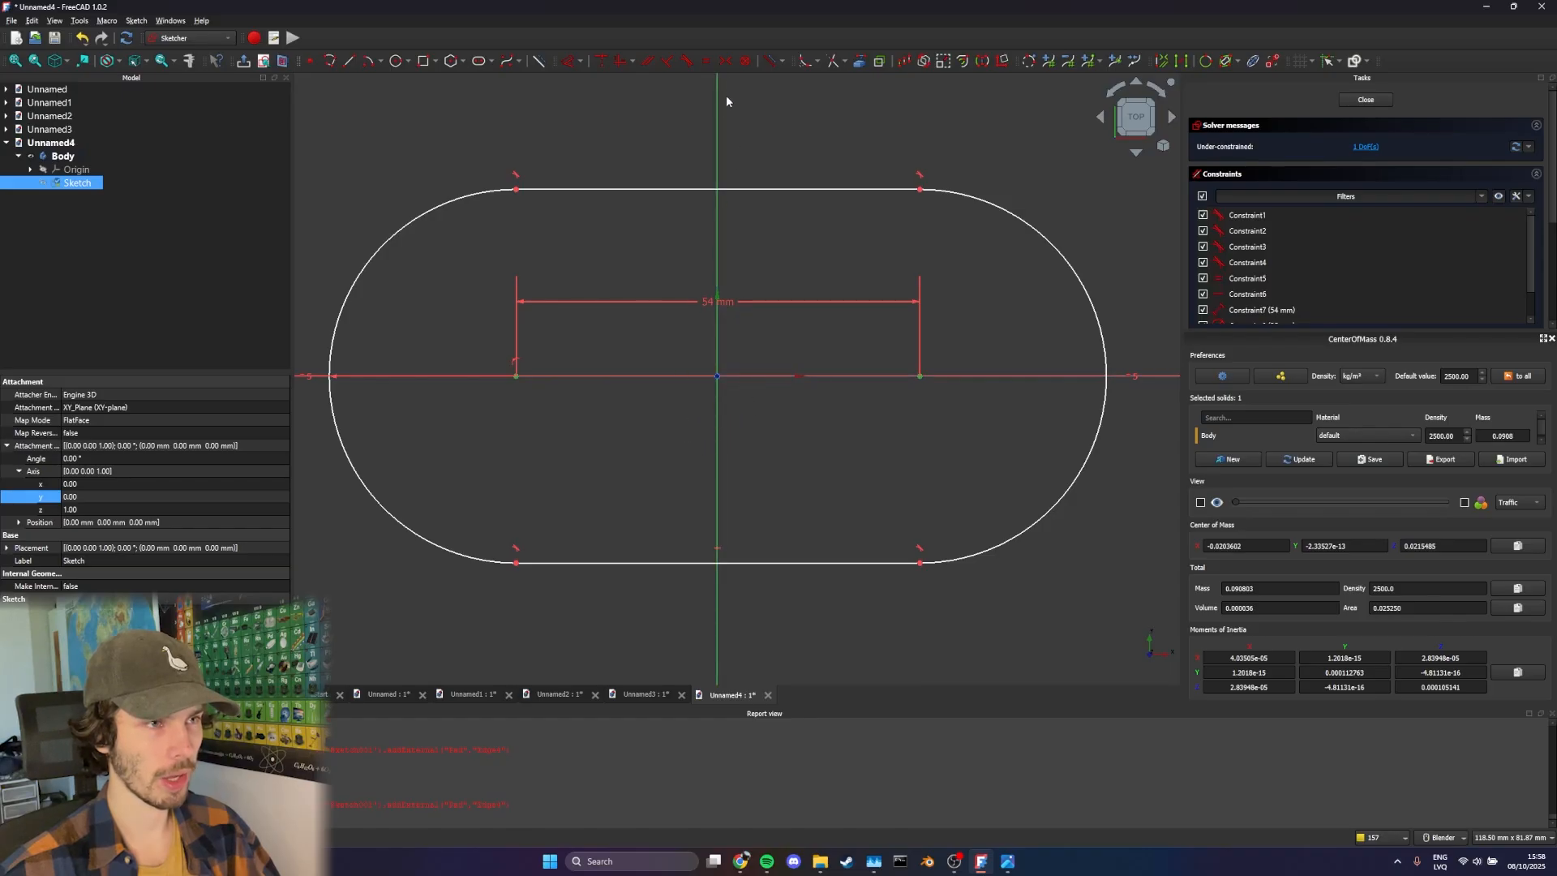
pyautogui.click(726, 60)
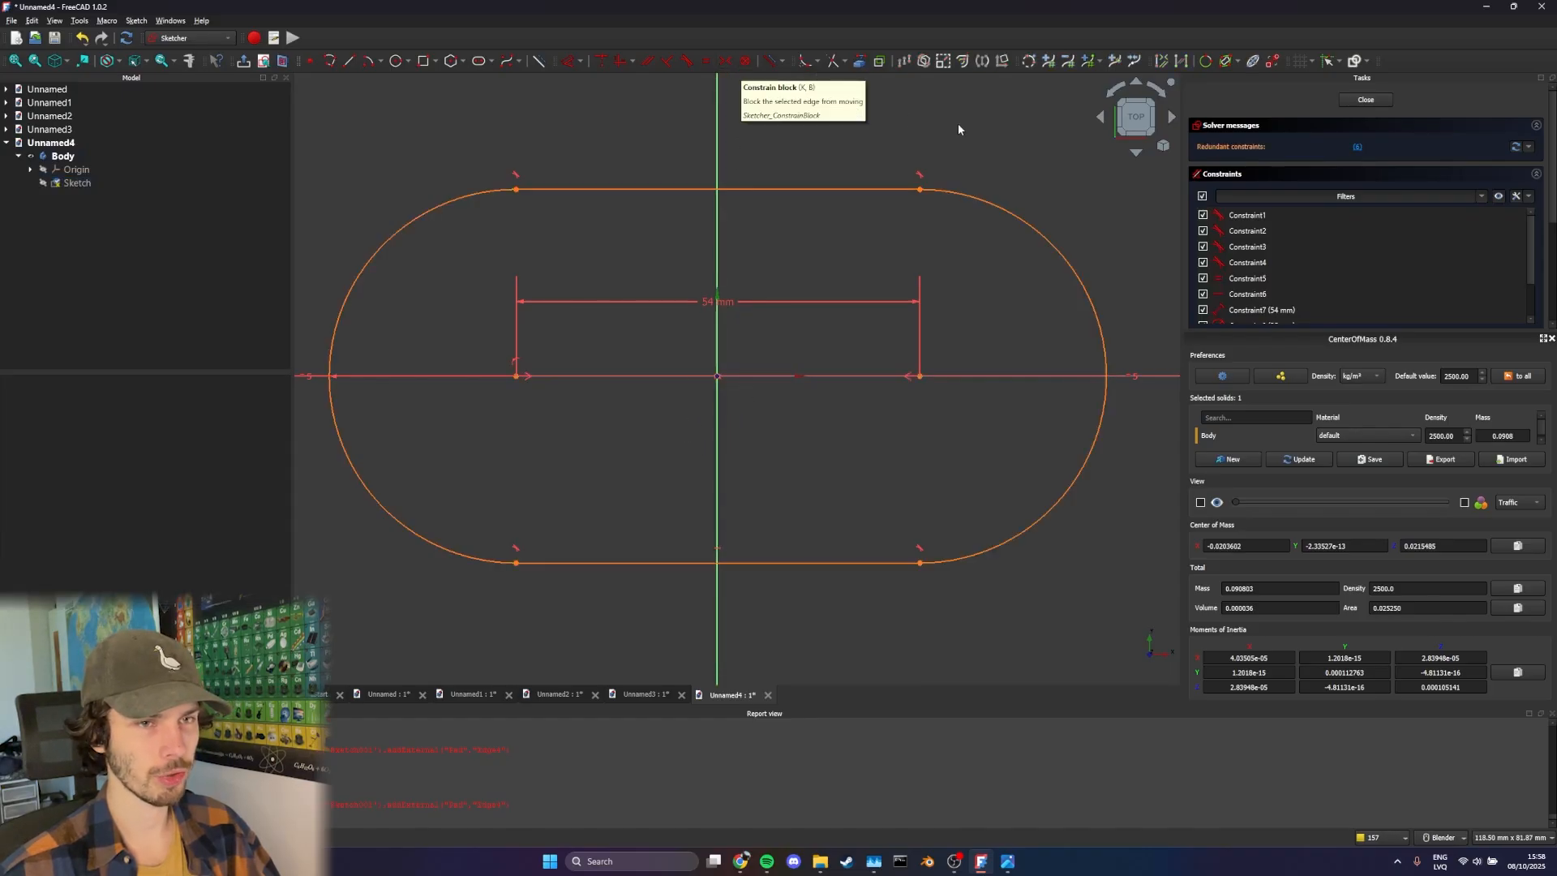
pyautogui.click(1358, 147)
pyautogui.press('Delete')
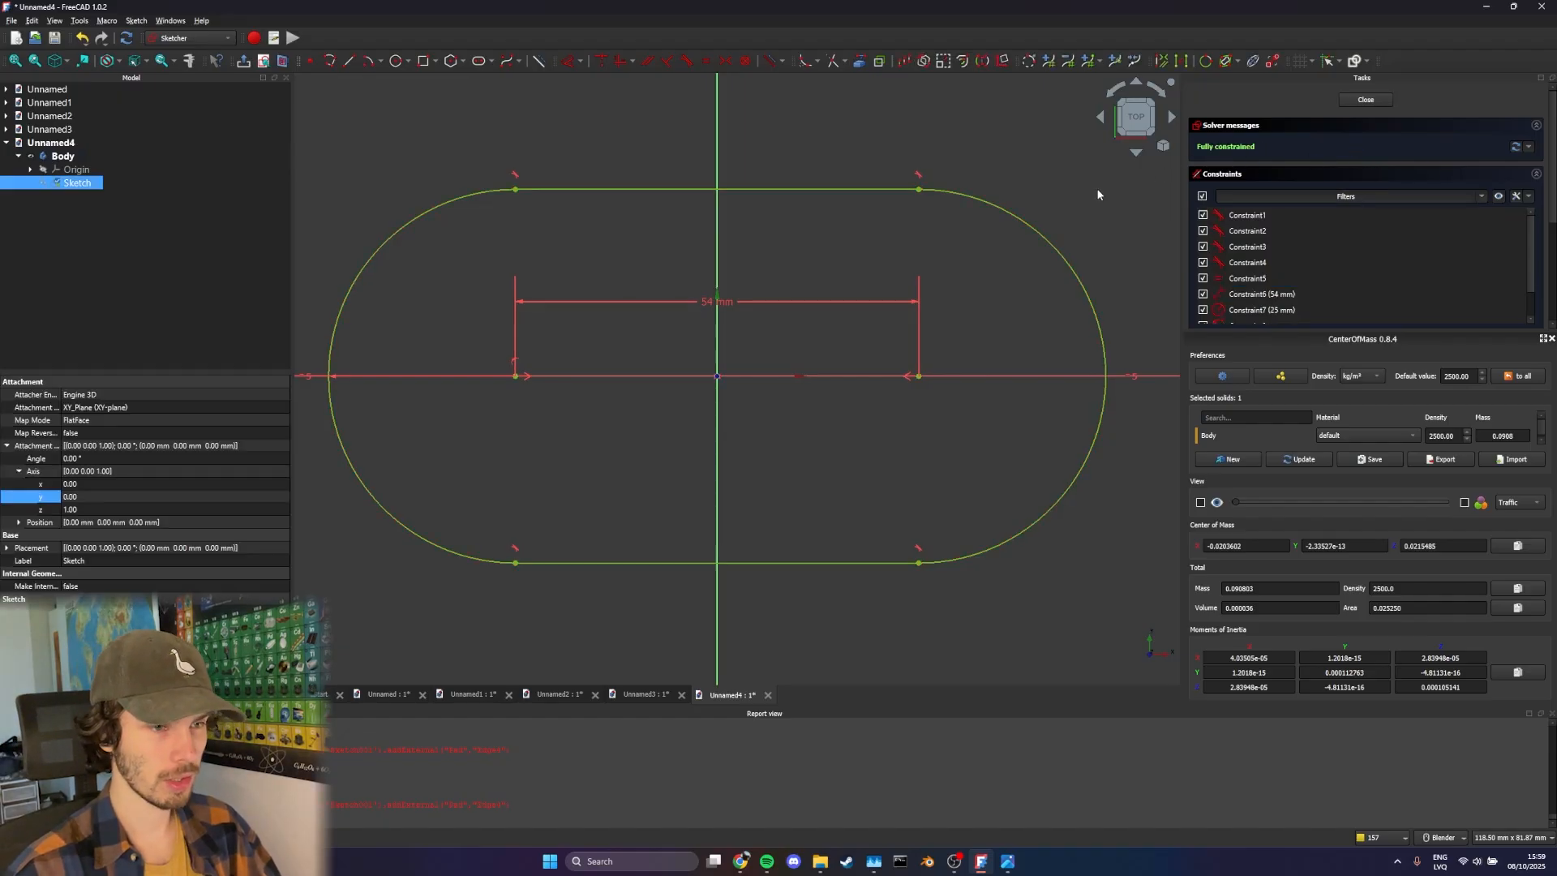
pyautogui.click(1098, 195)
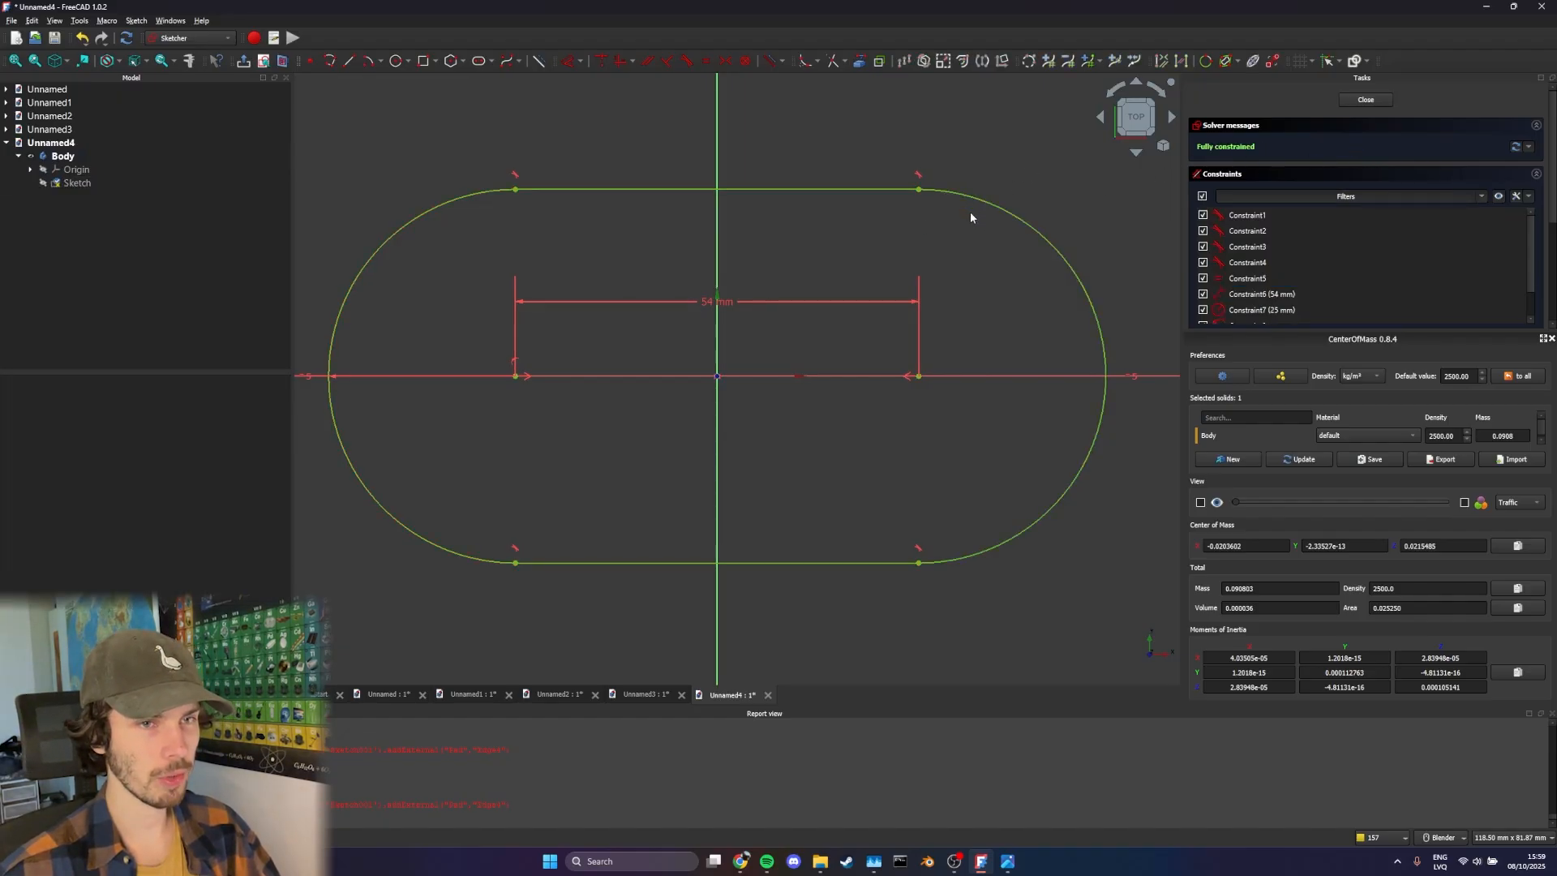
# Close the slot sketch and pad it to a length of 9 mm
pyautogui.moveTo(931, 246)
pyautogui.mouseDown(button='middle')
pyautogui.moveTo(874, 271)
pyautogui.moveTo(1013, 204)
pyautogui.moveTo(949, 132)
pyautogui.moveTo(977, 178)
pyautogui.mouseUp(button='middle')
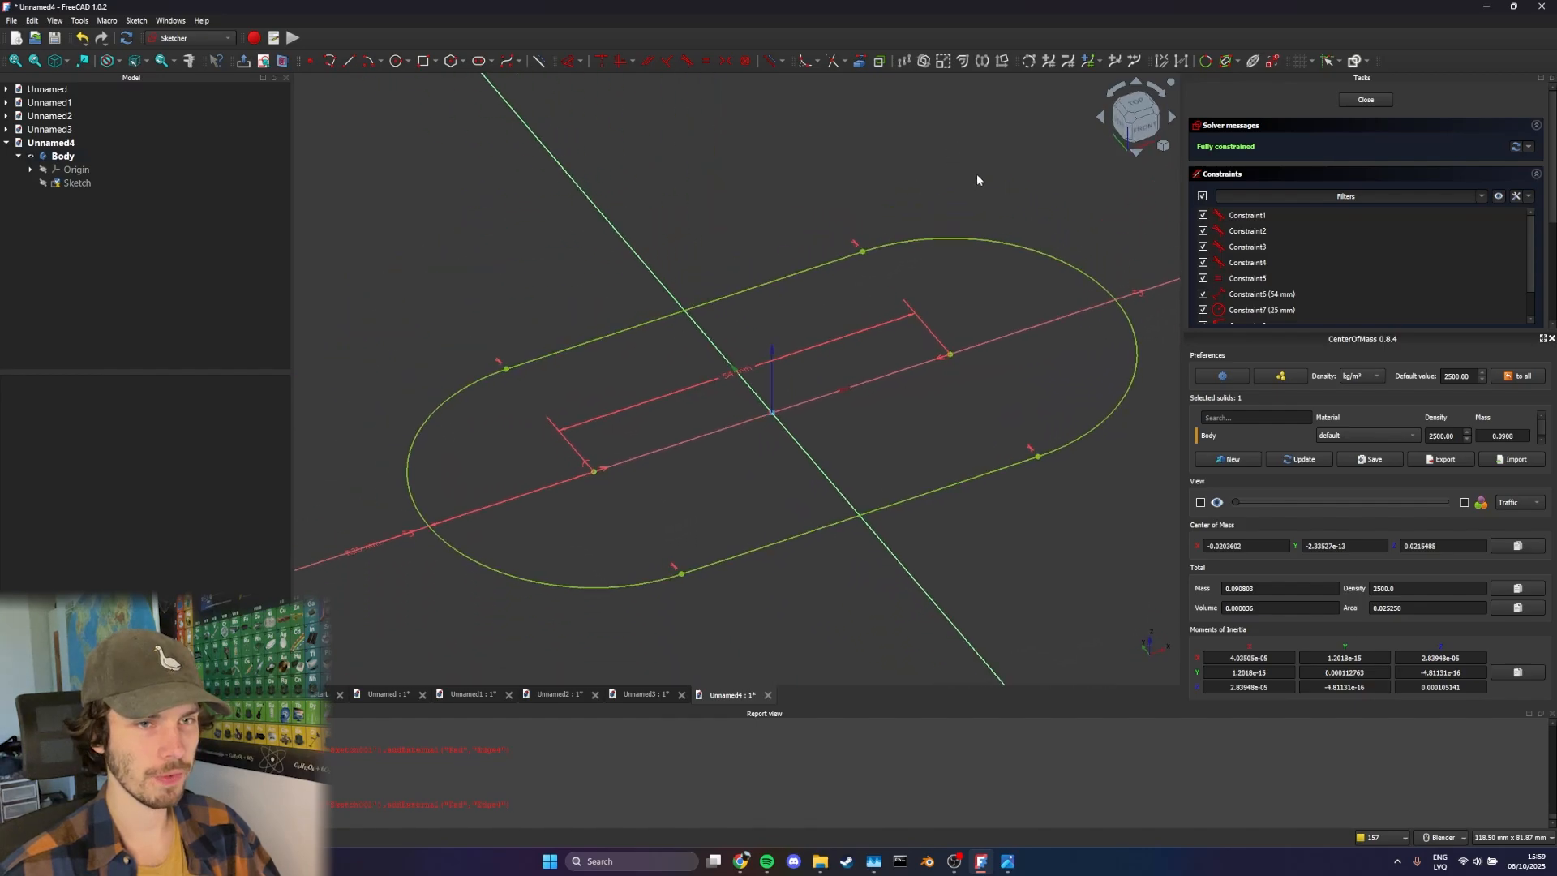
pyautogui.click(1366, 99)
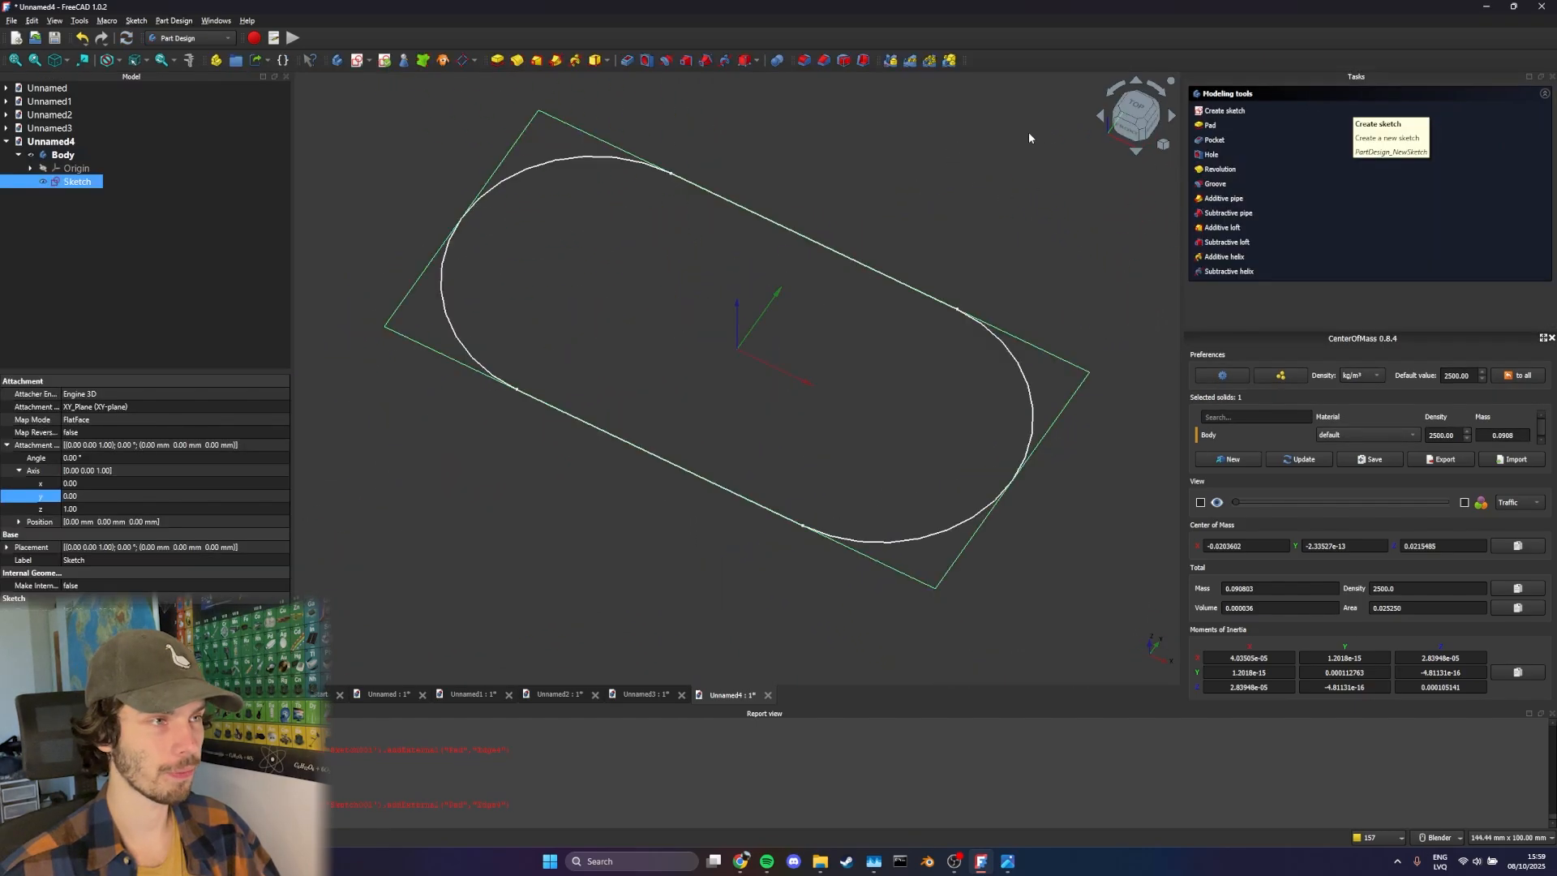
pyautogui.click(496, 60)
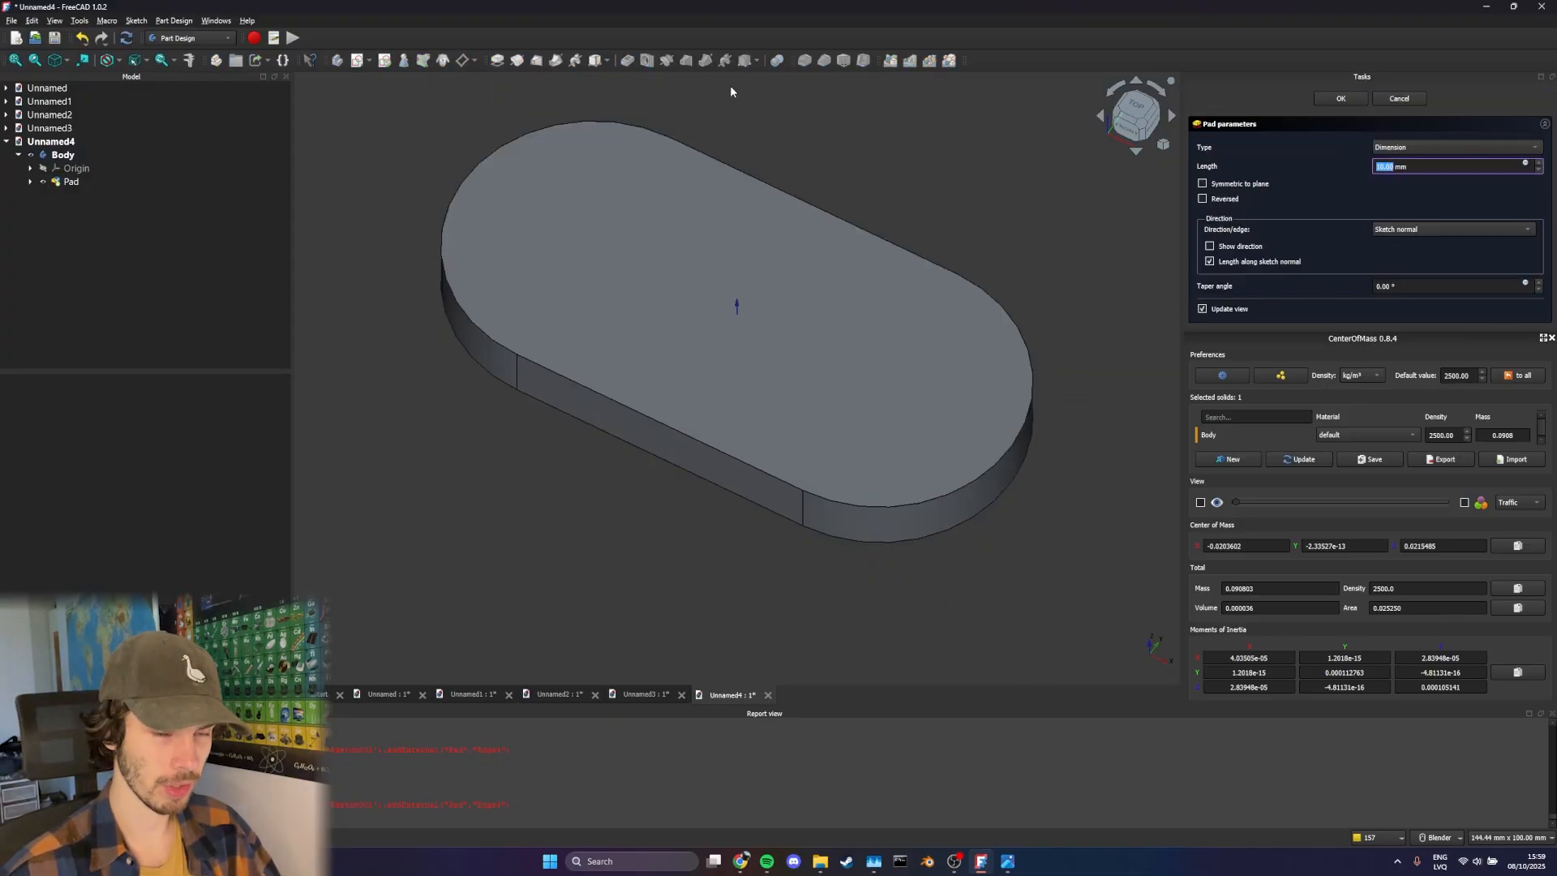
pyautogui.write('9')
pyautogui.press('Return')
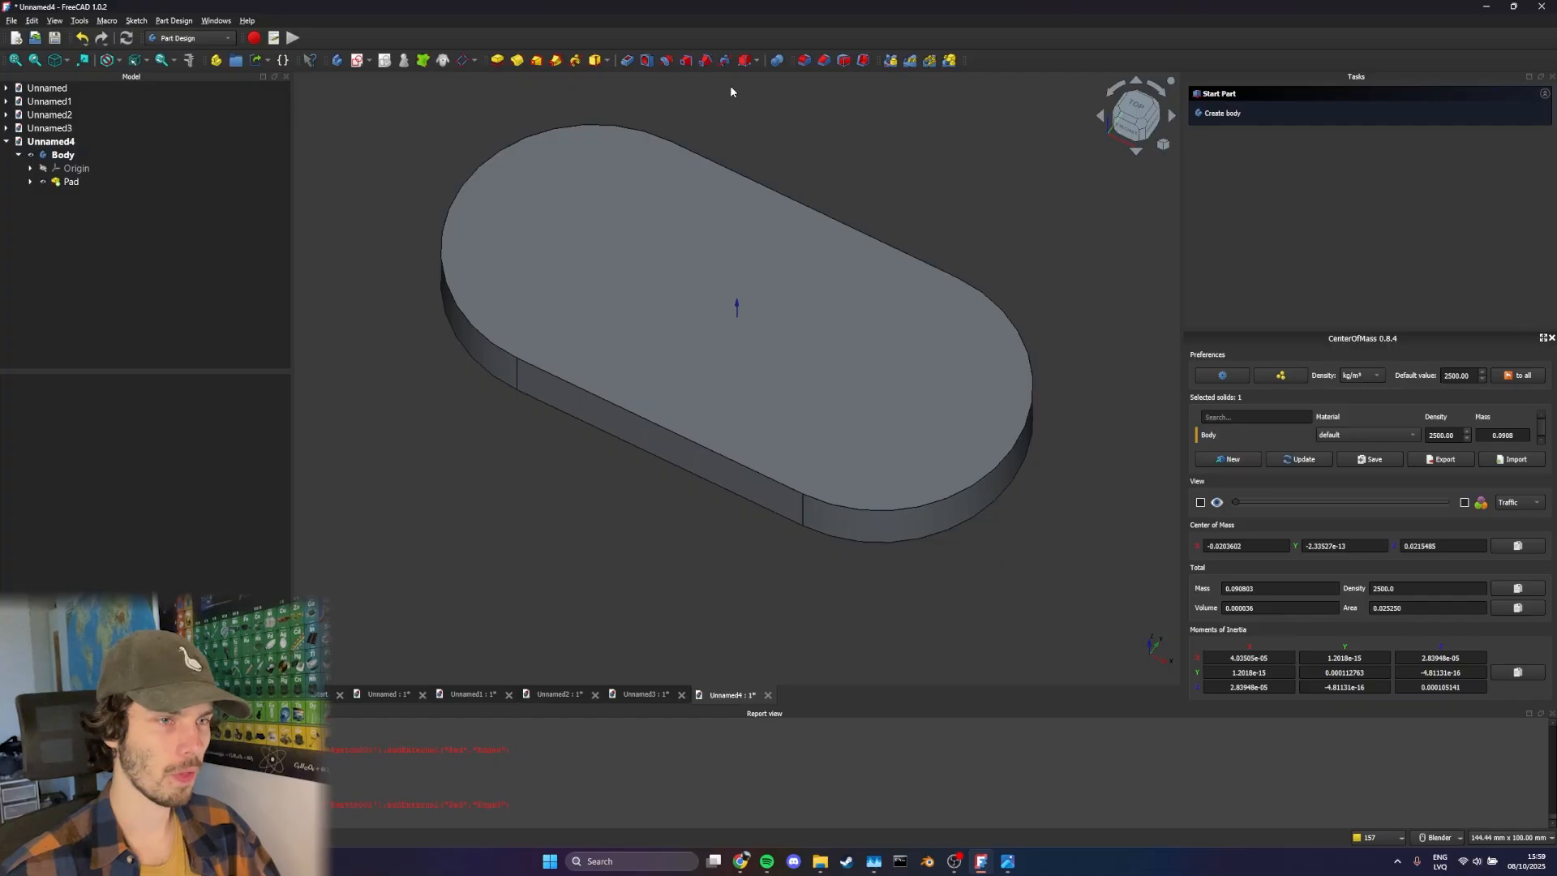
# Create a new sketch on the body's XZ plane
pyautogui.moveTo(897, 304); pyautogui.dragTo(957, 274, button='middle')
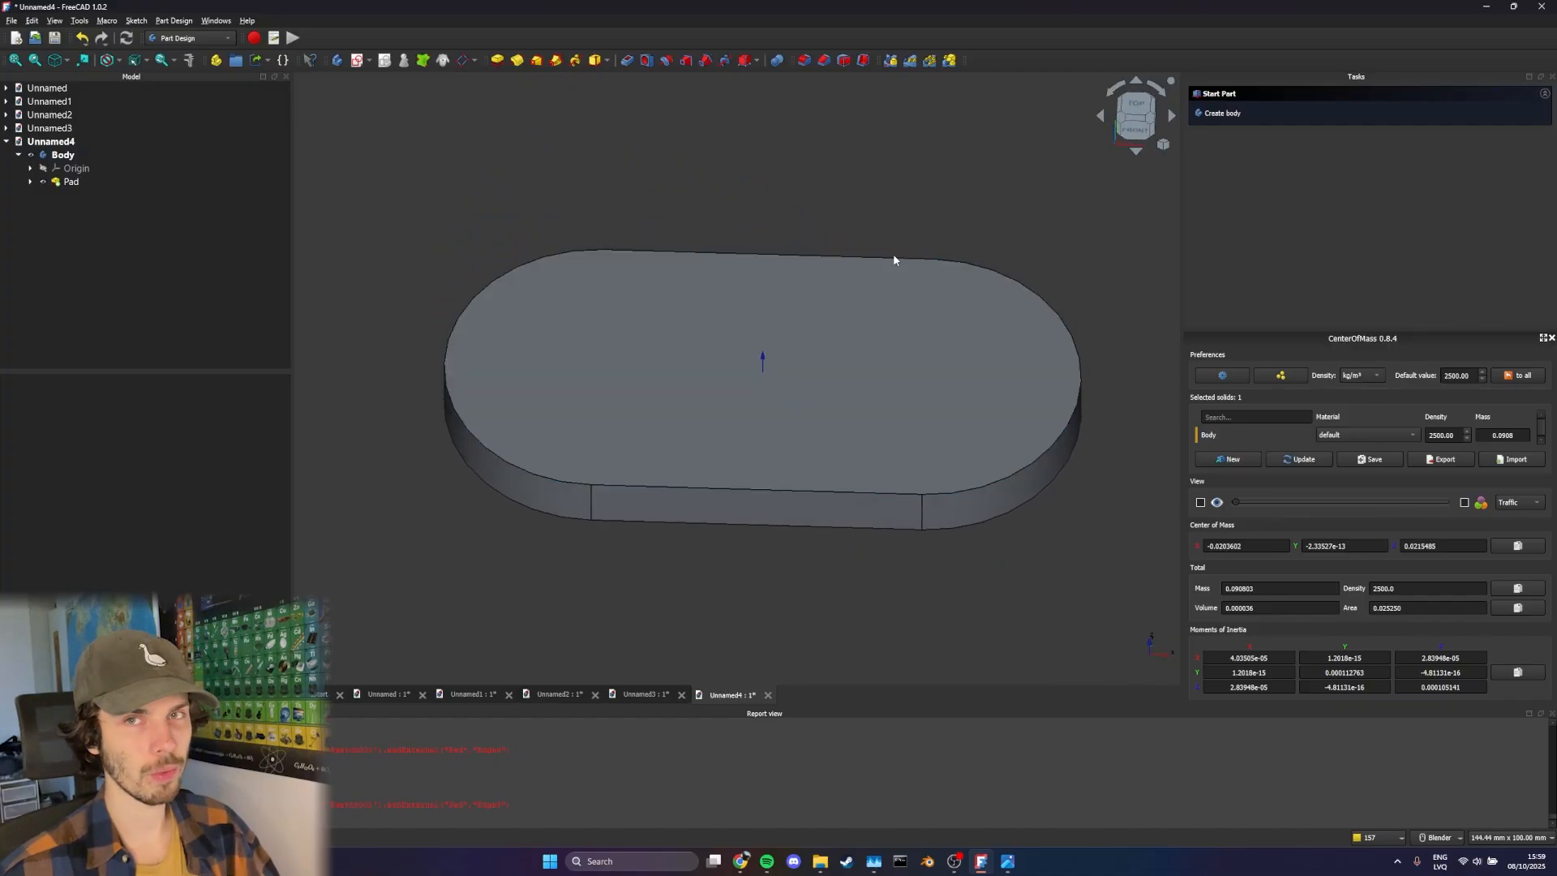
pyautogui.keyDown('shift'); pyautogui.moveTo(798, 194); pyautogui.dragTo(760, 188, button='middle'); pyautogui.keyUp('shift')
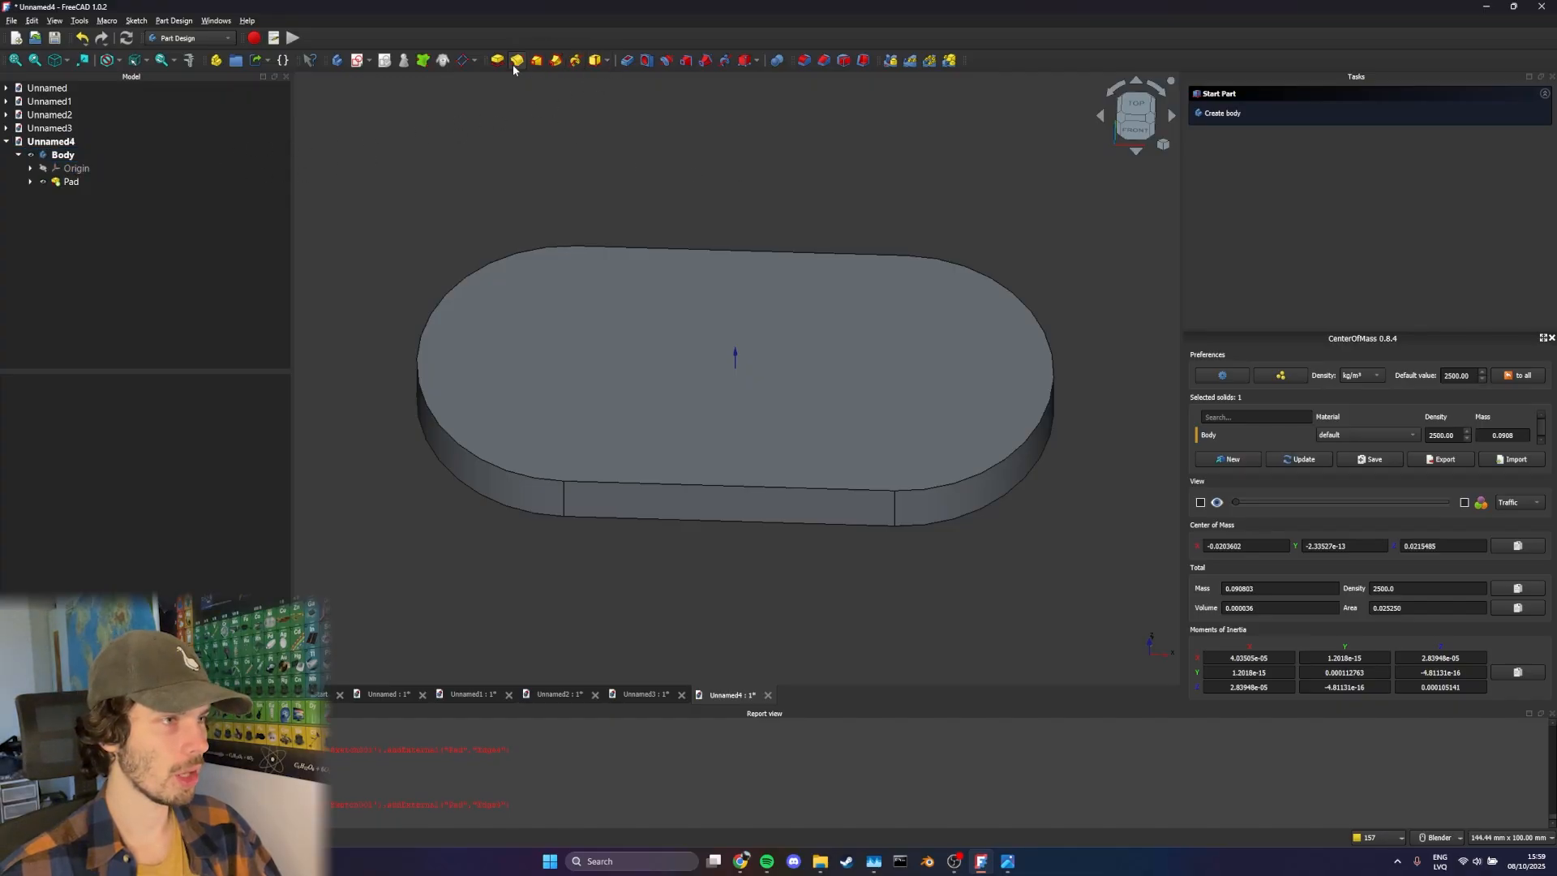
pyautogui.click(370, 61)
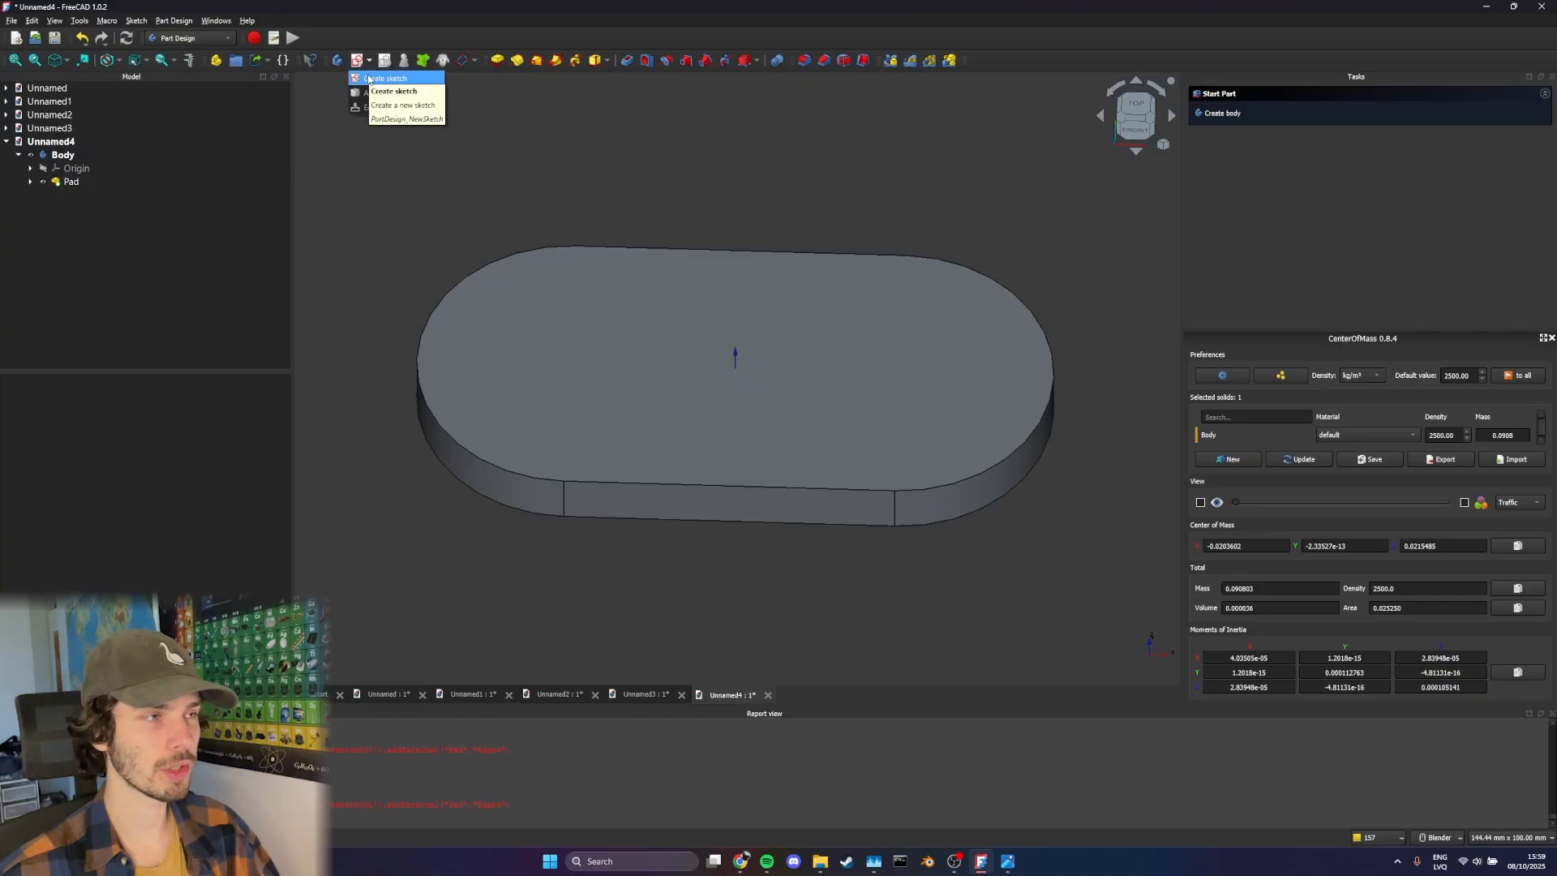
pyautogui.click(370, 78)
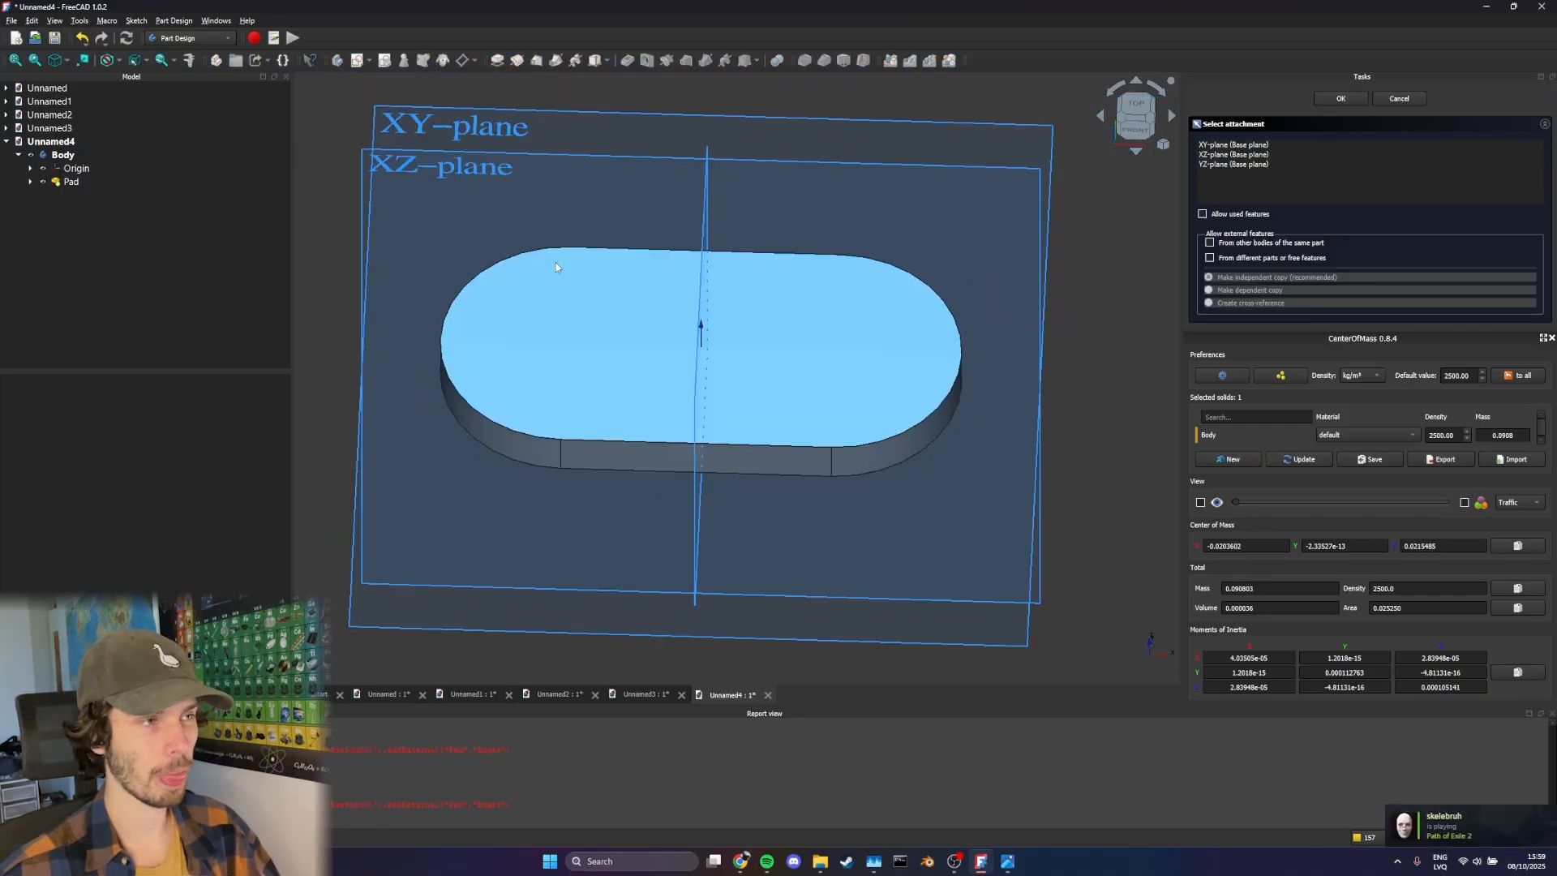
pyautogui.moveTo(556, 263); pyautogui.dragTo(555, 192, button='middle')
pyautogui.moveTo(490, 146); pyautogui.dragTo(500, 267, button='middle')
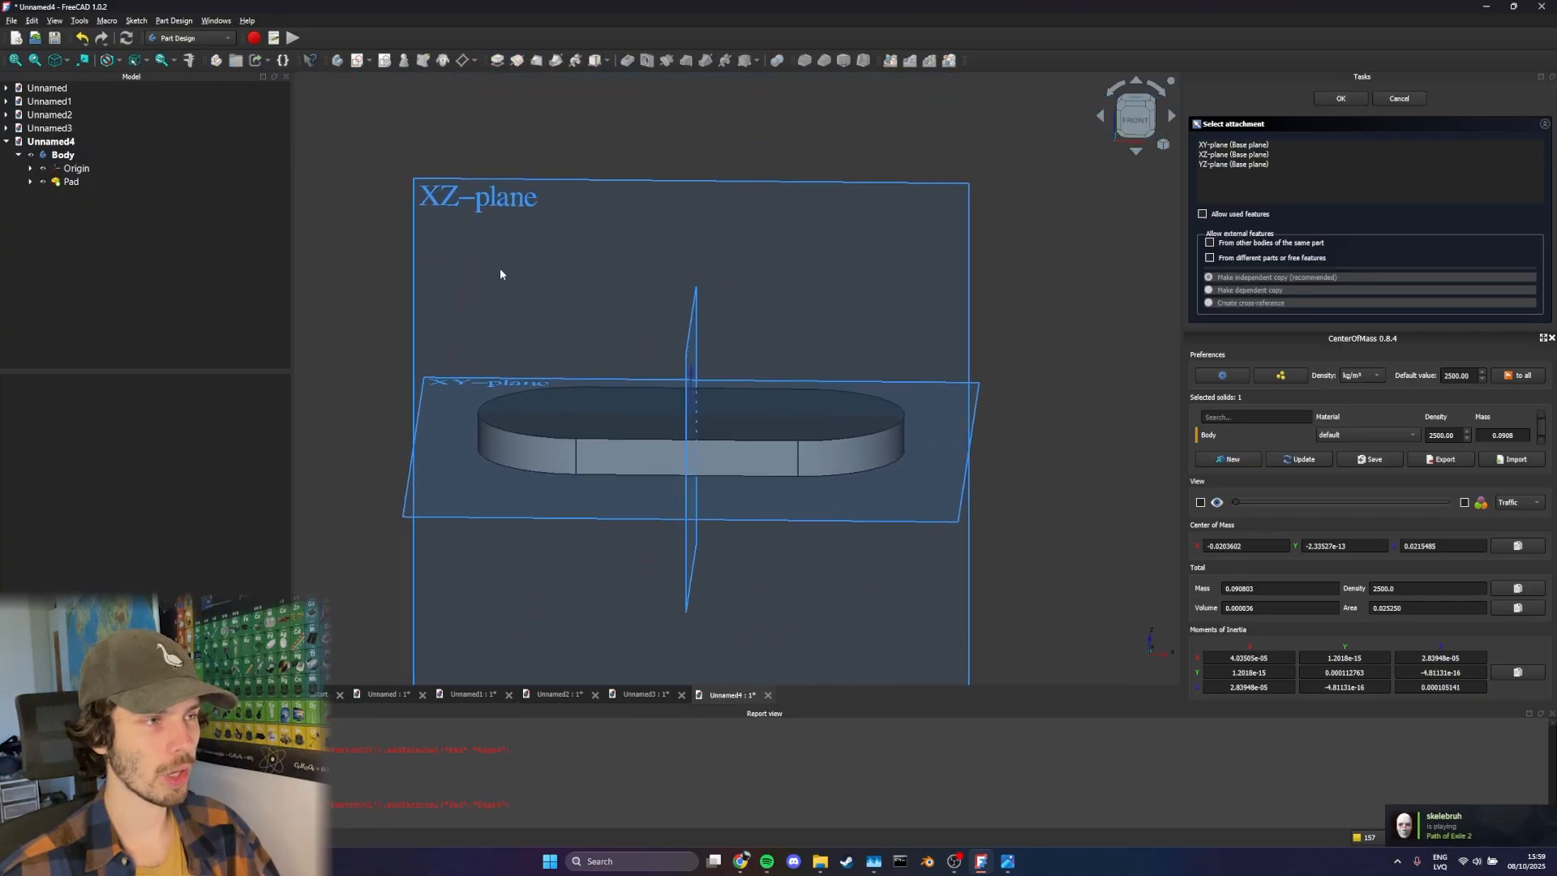
pyautogui.click(464, 195)
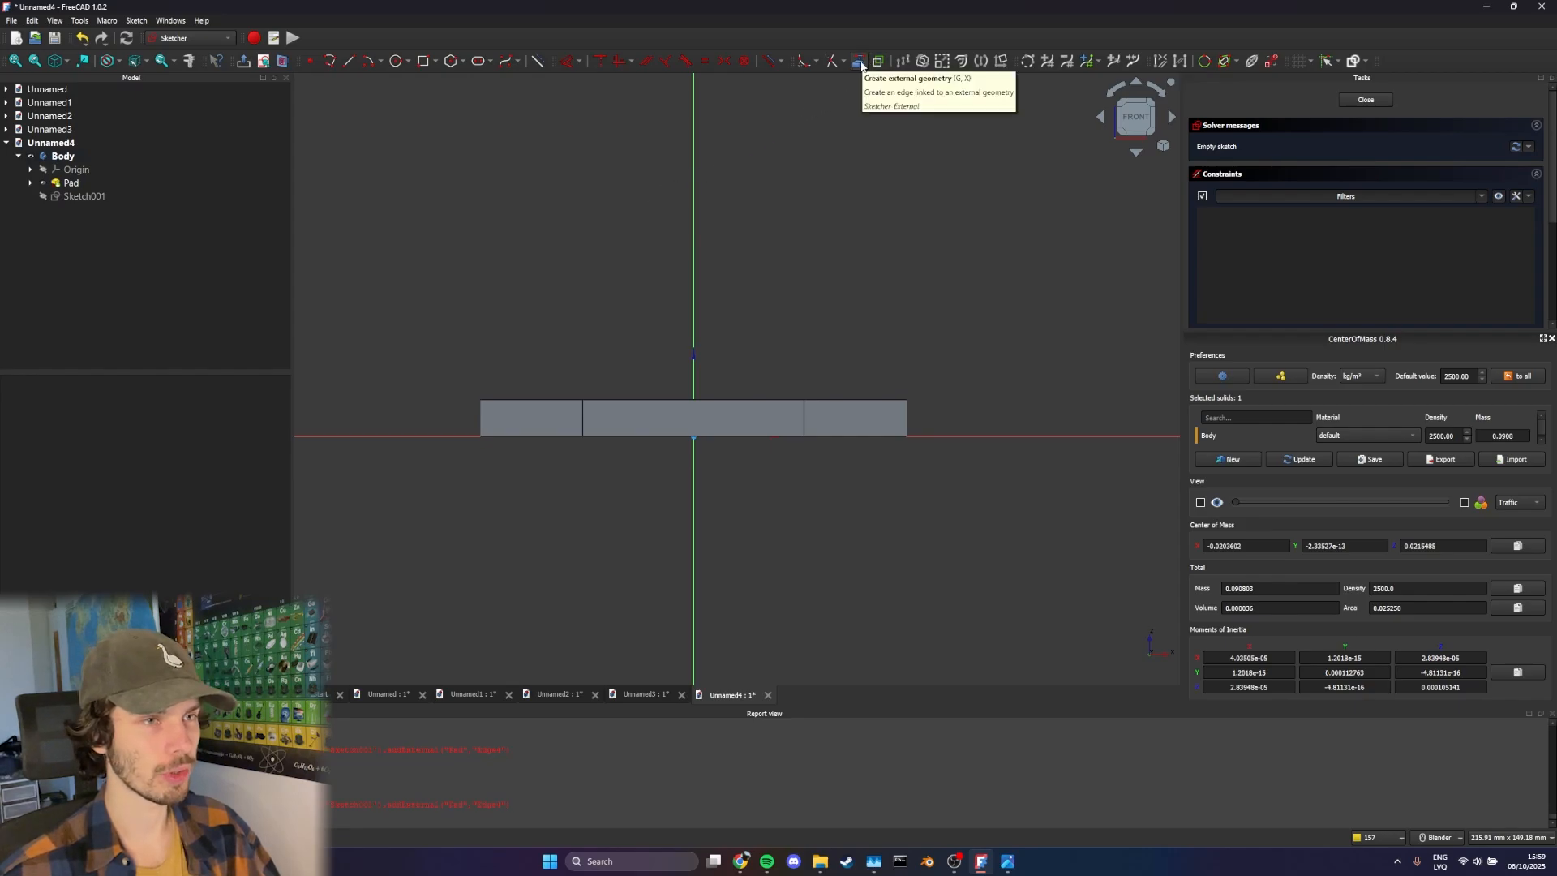
# Project the plate's left and middle top edges into the sketch as external geometry and switch on the section view
pyautogui.click(858, 63)
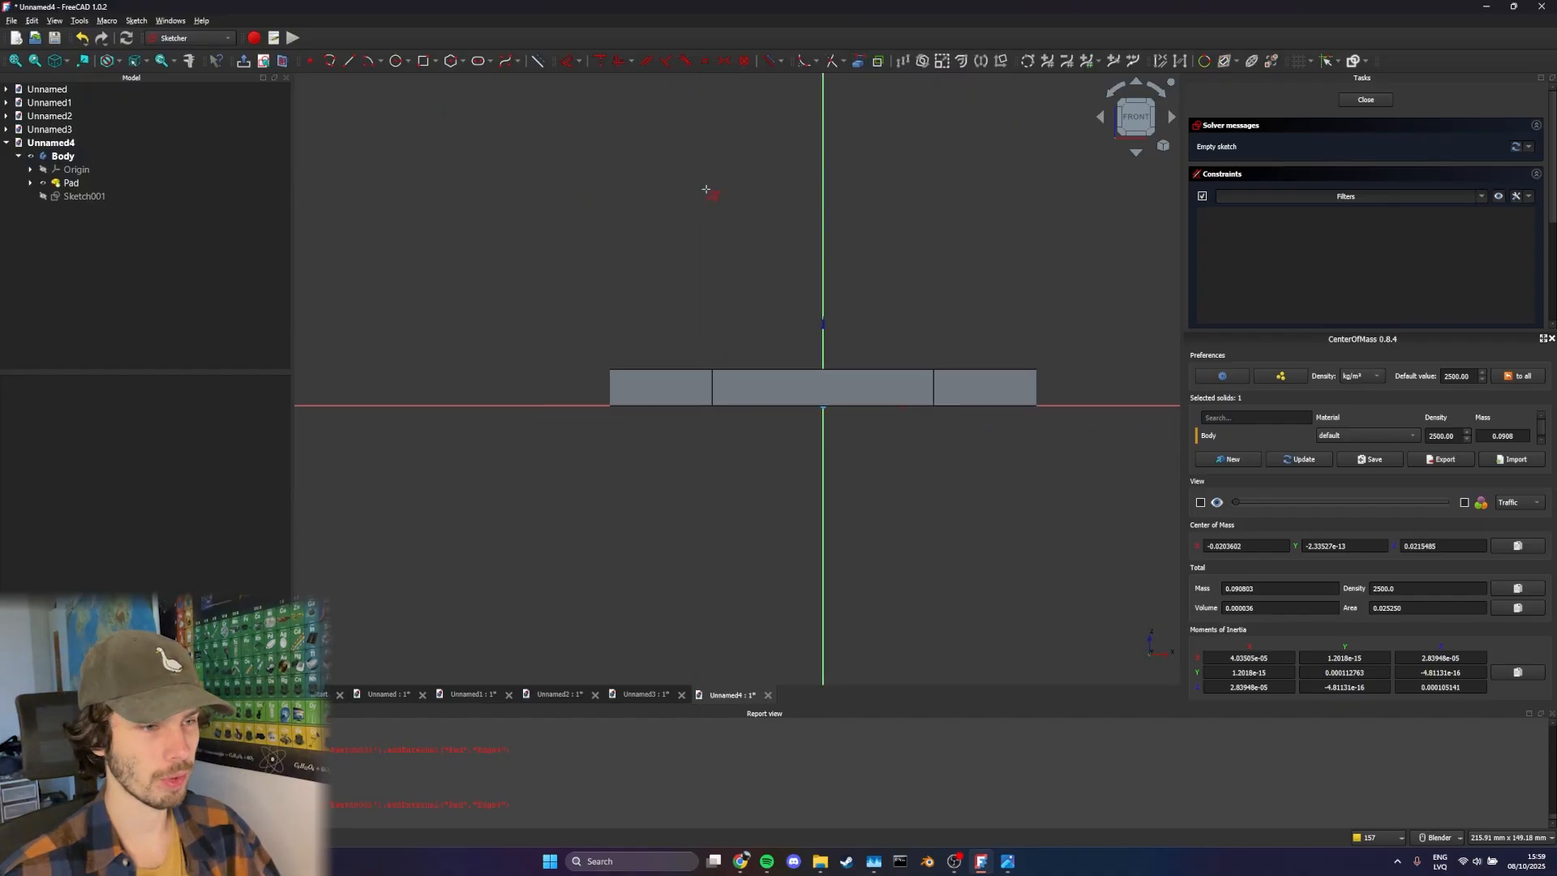
pyautogui.scroll(3, 709, 188)
pyautogui.click(705, 503)
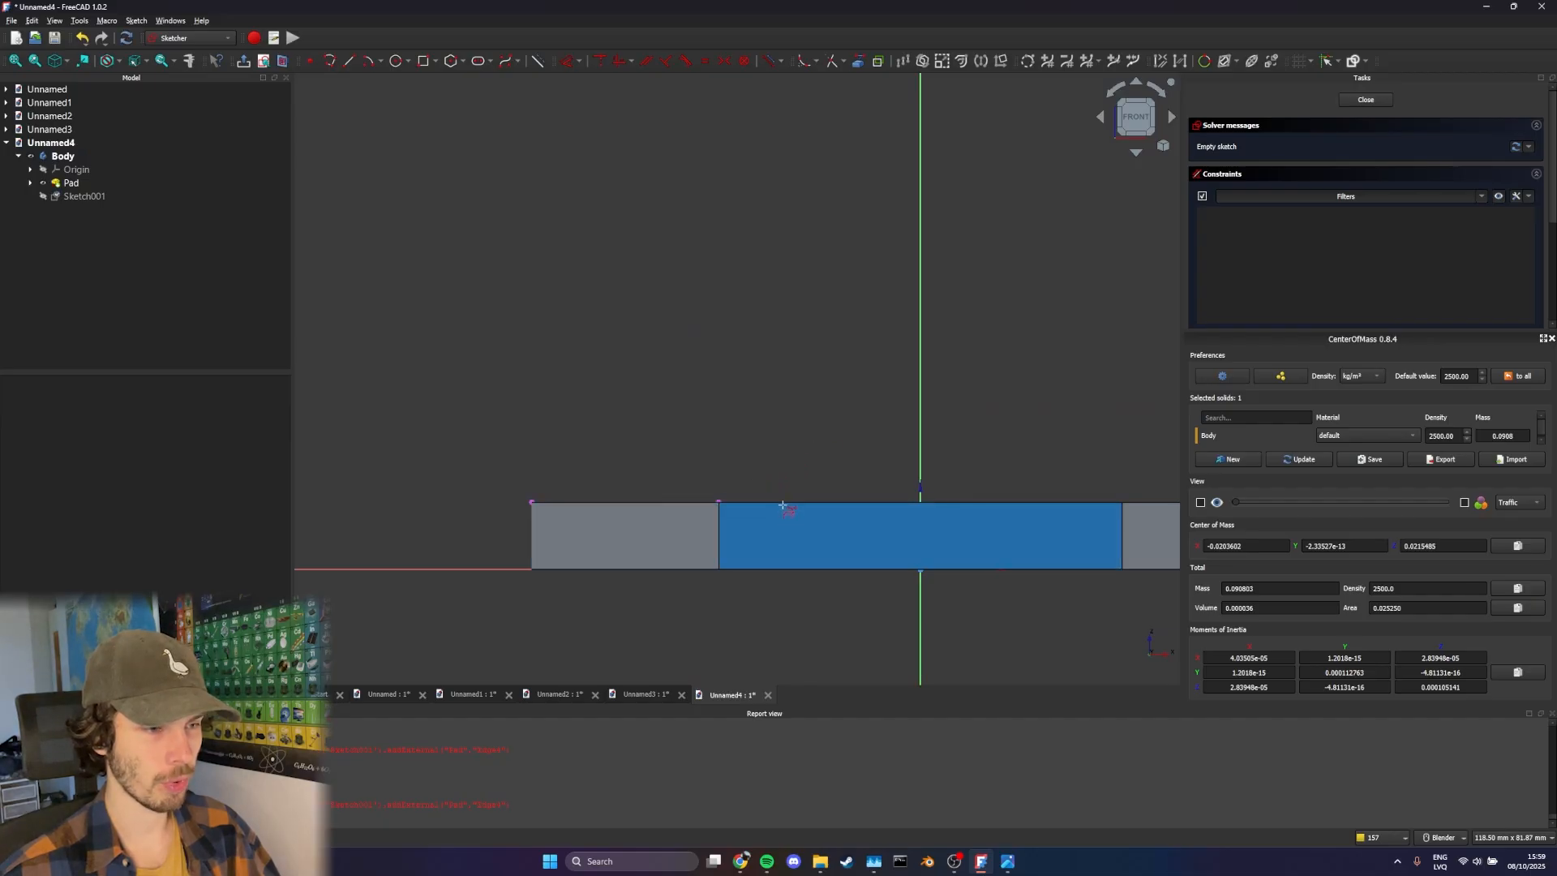
pyautogui.click(783, 503)
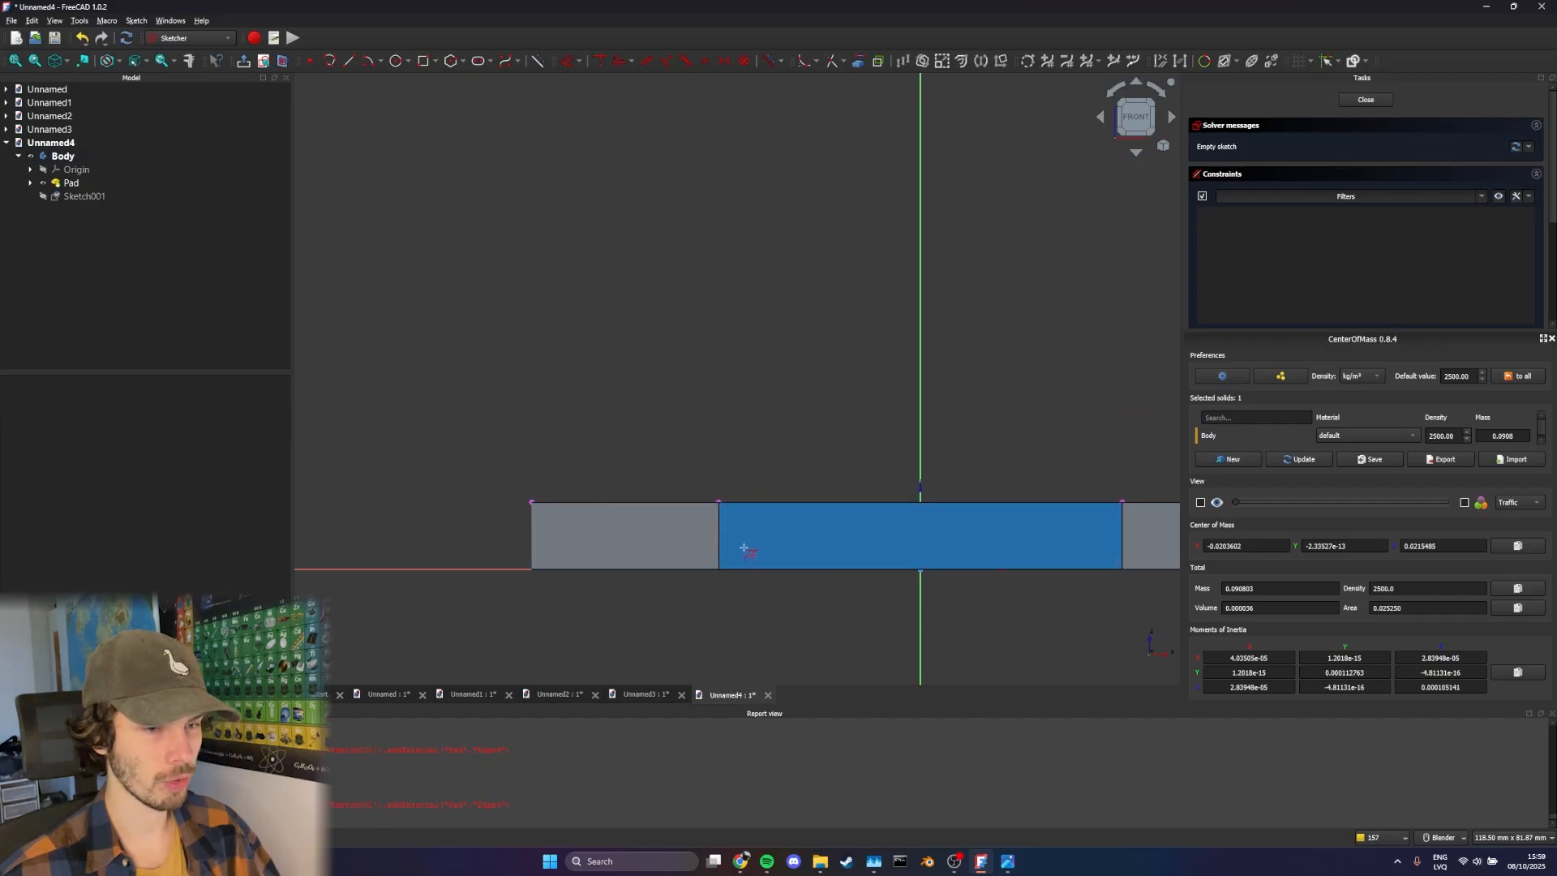
pyautogui.click(286, 65)
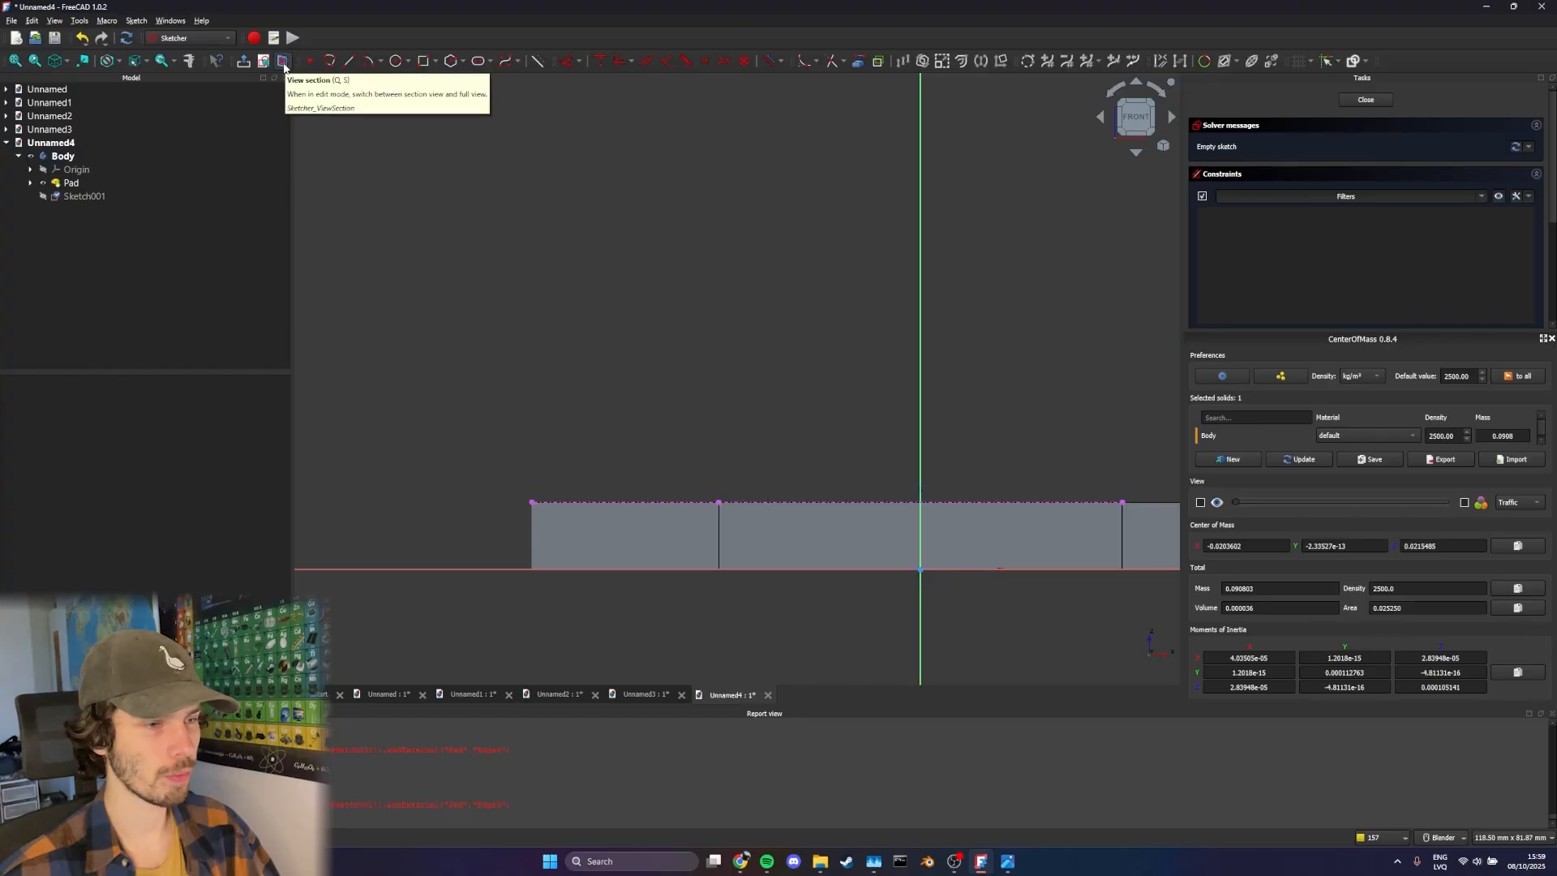
# Draw a closed four-sided polyline slanting up and left from the plate's top edge, with an upper end edge about 35 mm long at 45°
pyautogui.keyDown('shift'); pyautogui.moveTo(727, 384); pyautogui.dragTo(591, 285, button='middle'); pyautogui.keyUp('shift')
pyautogui.scroll(-1, 591, 285)
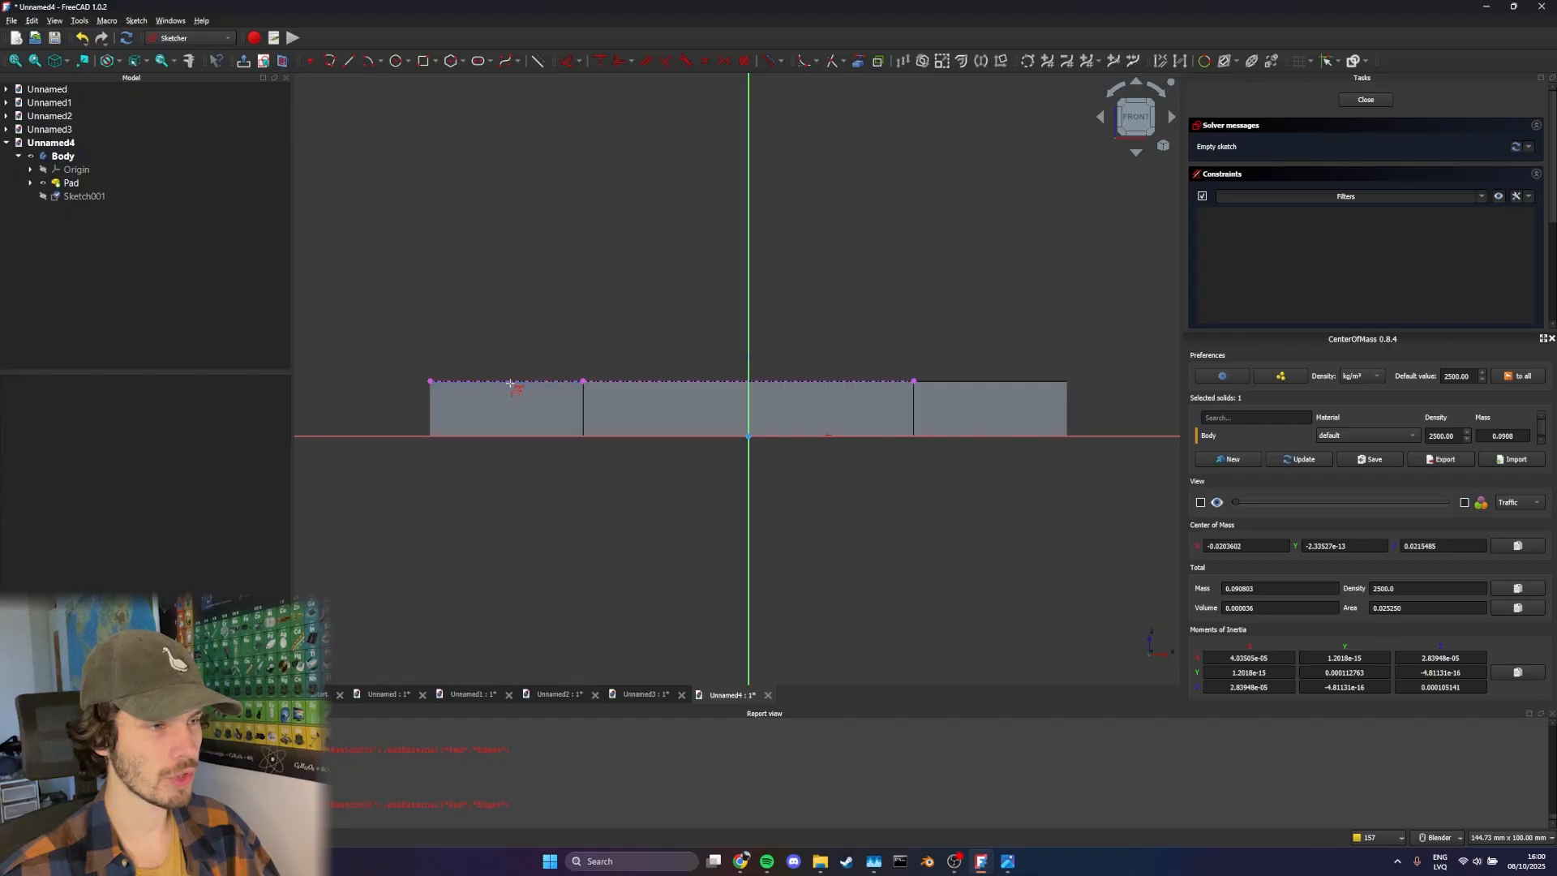
pyautogui.moveTo(594, 376); pyautogui.dragTo(670, 330, button='middle')
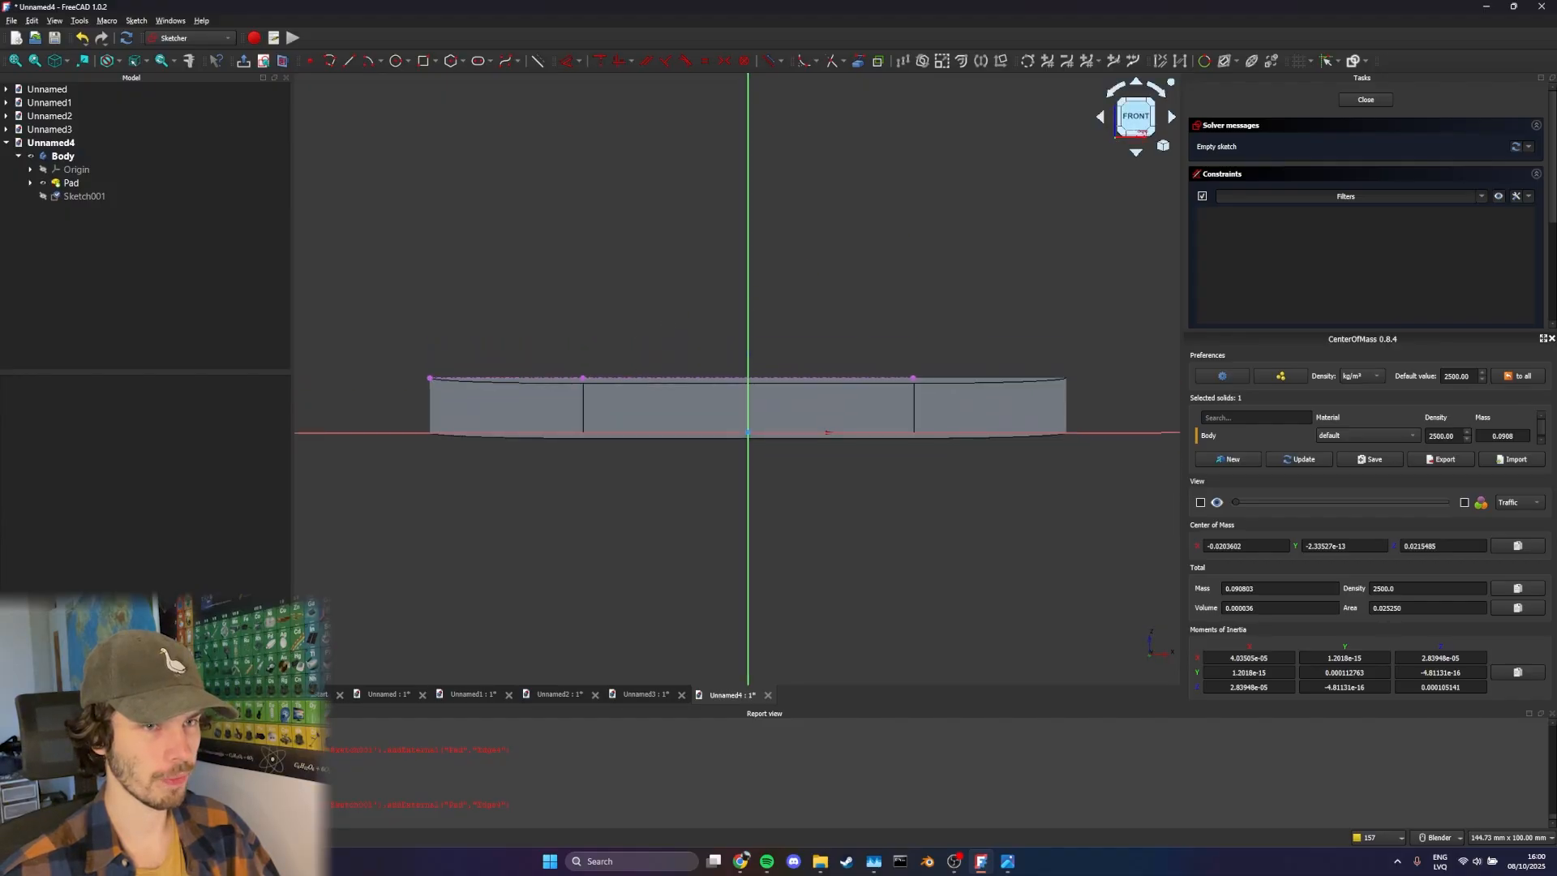
pyautogui.click(1136, 118)
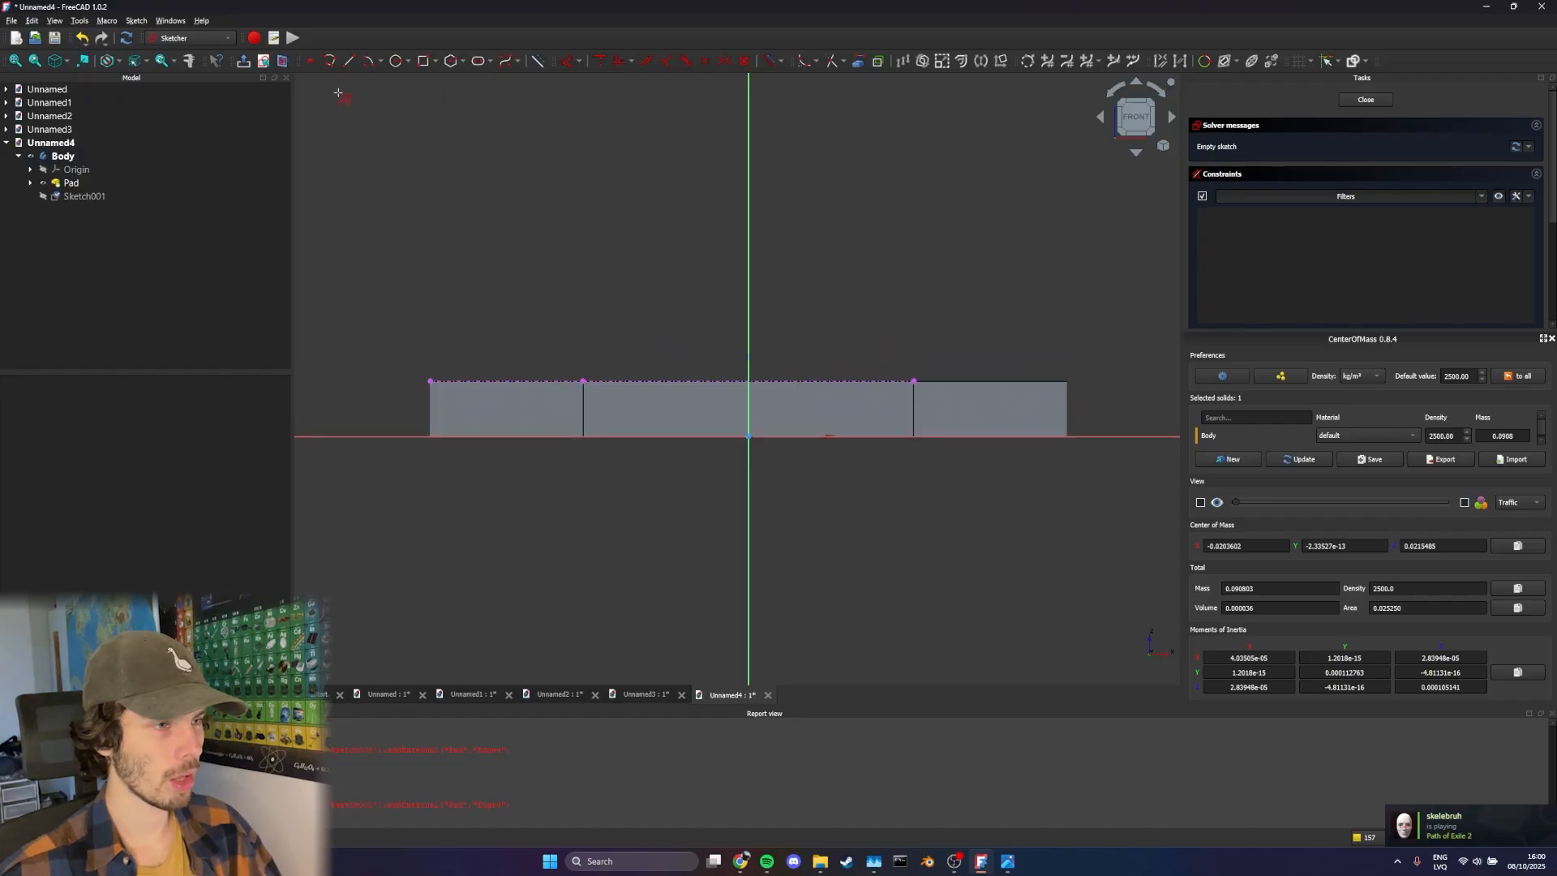
pyautogui.moveTo(563, 165); pyautogui.dragTo(590, 232, button='middle')
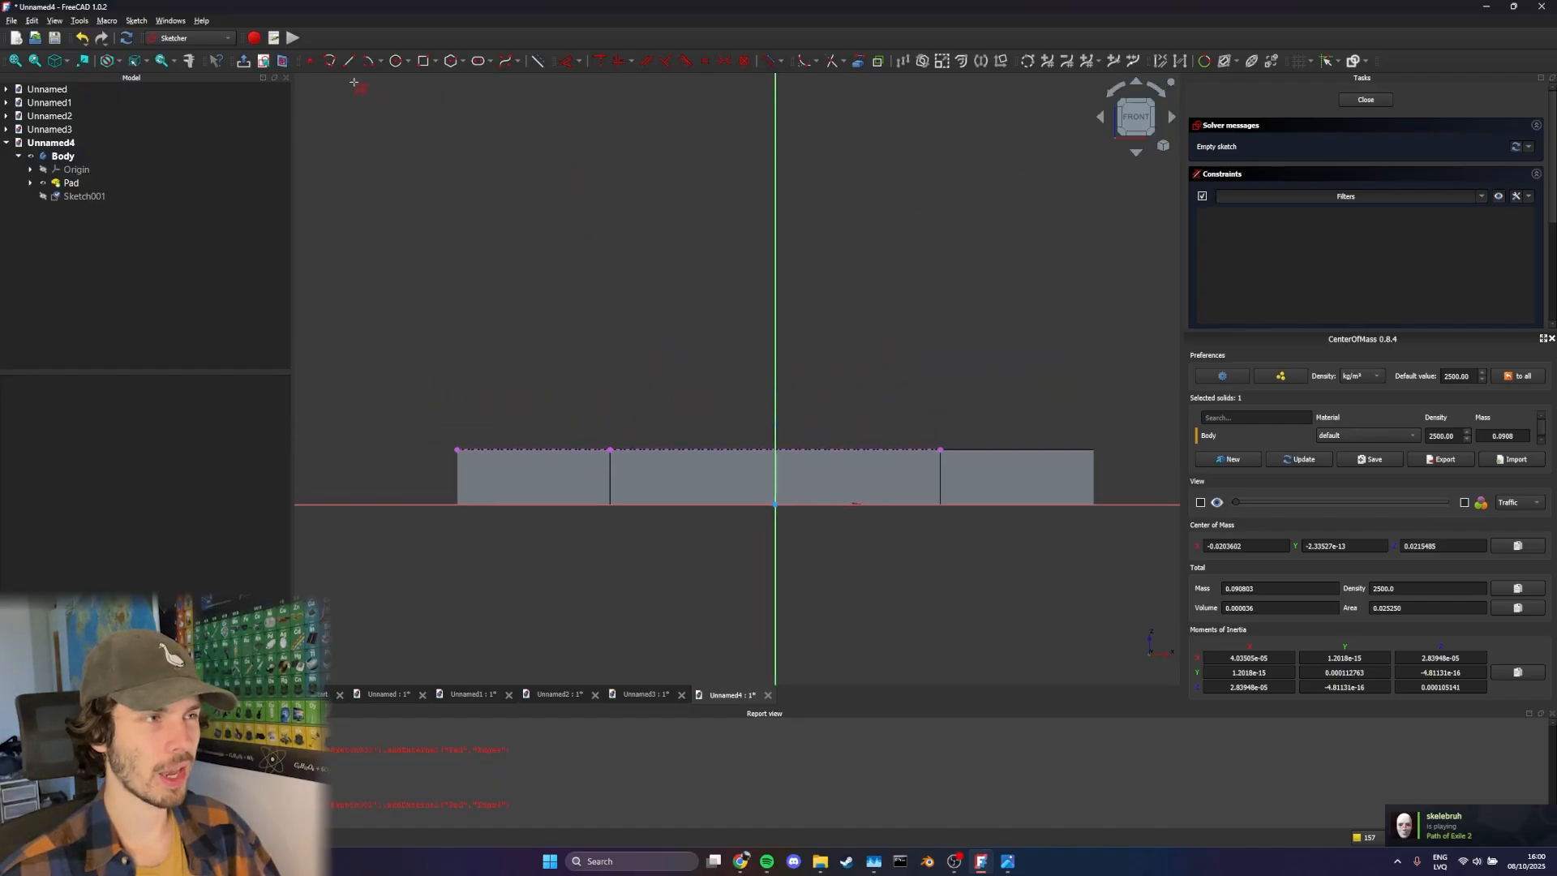
pyautogui.click(332, 63)
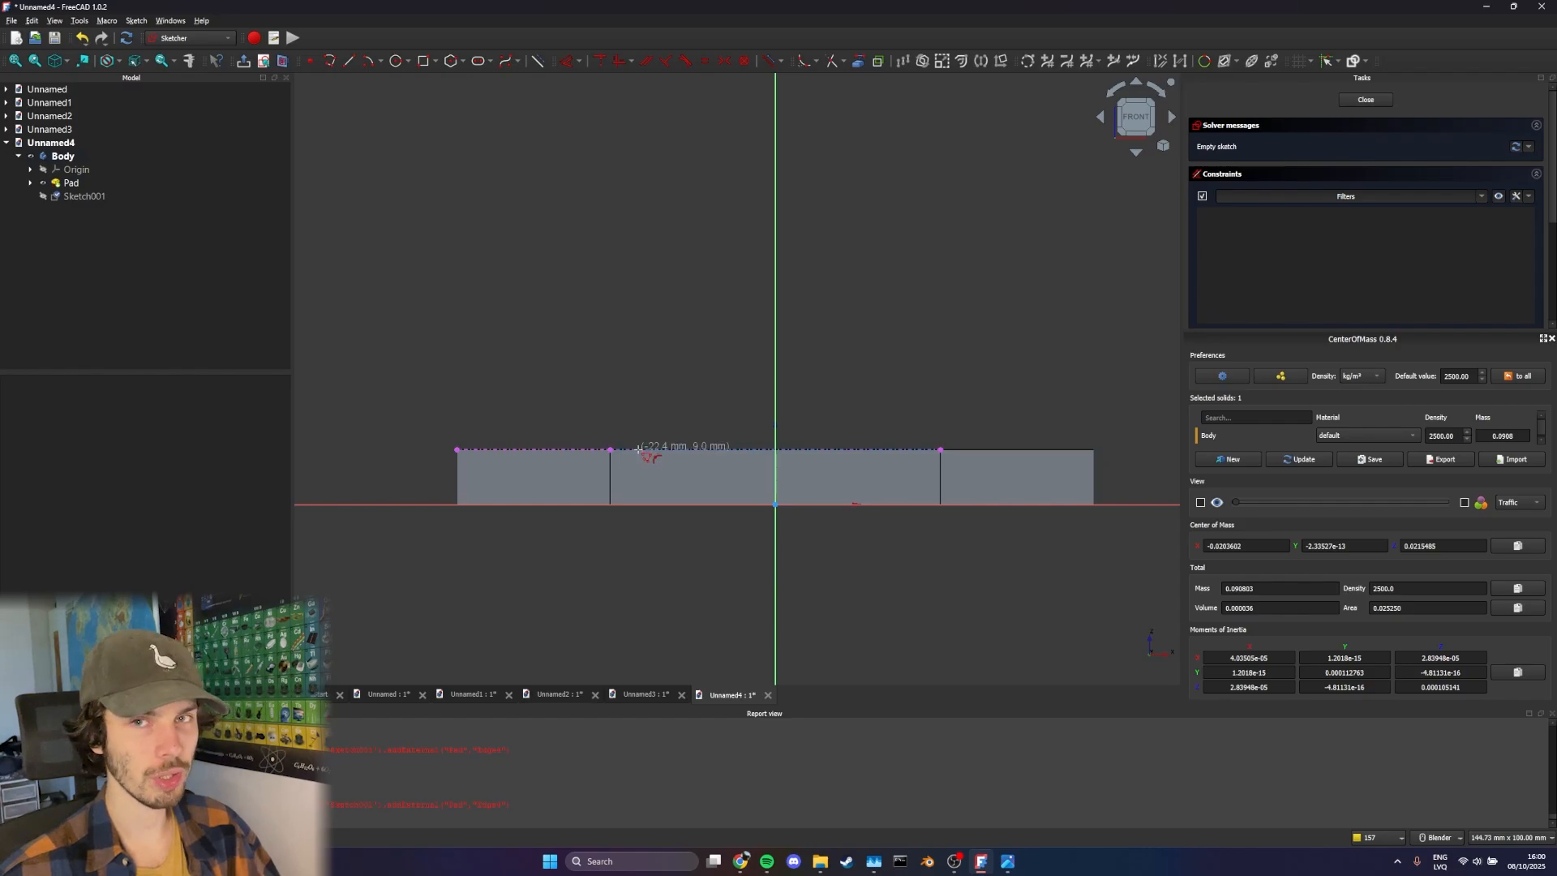
pyautogui.click(589, 448)
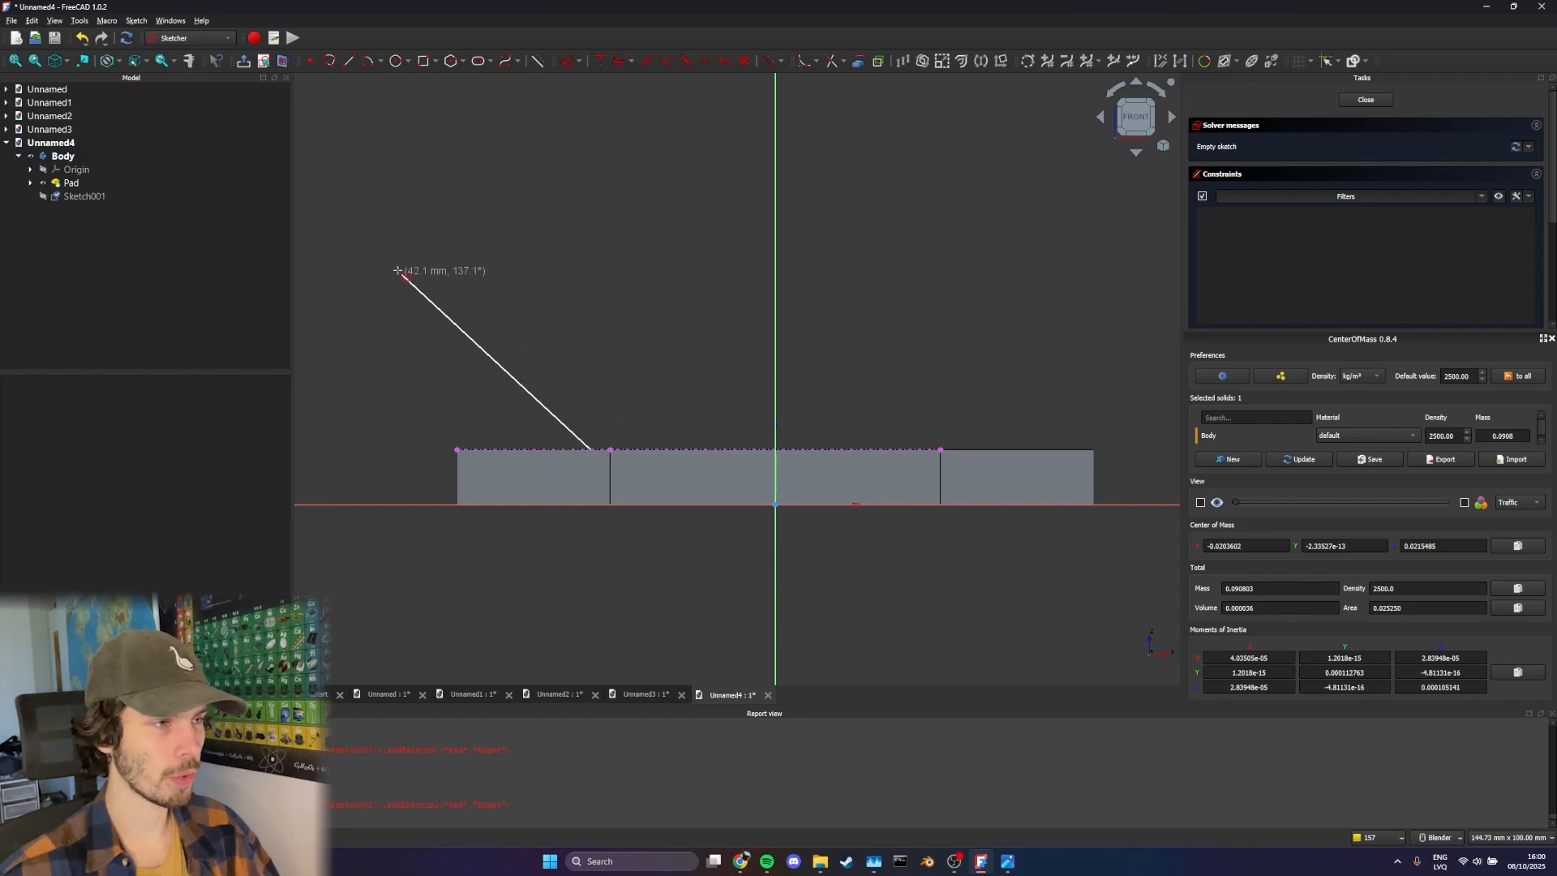
pyautogui.click(369, 258)
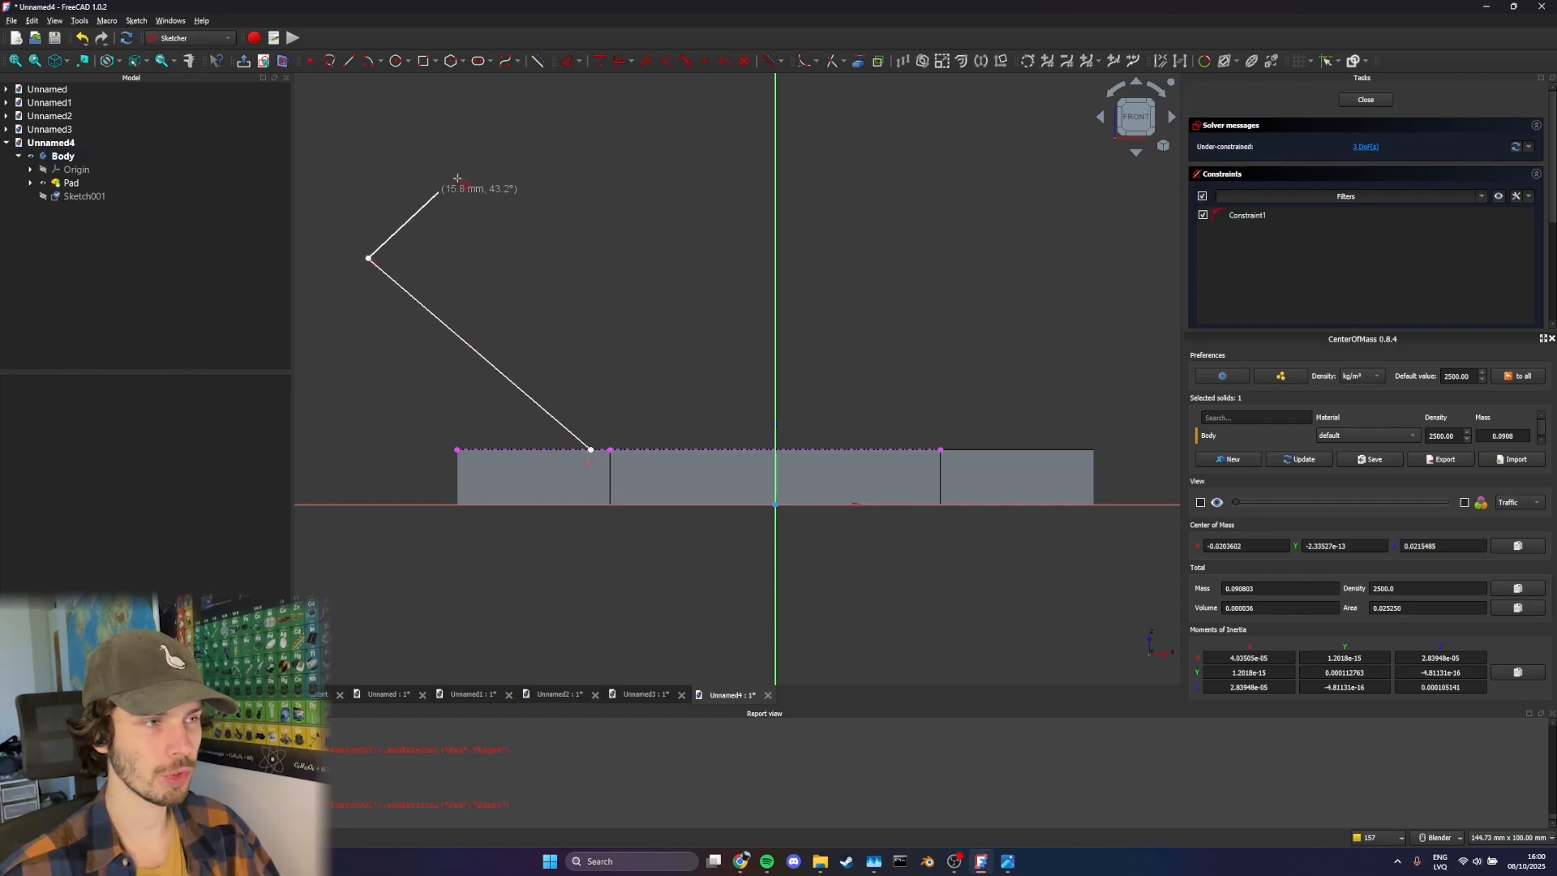
pyautogui.click(520, 107)
pyautogui.click(908, 448)
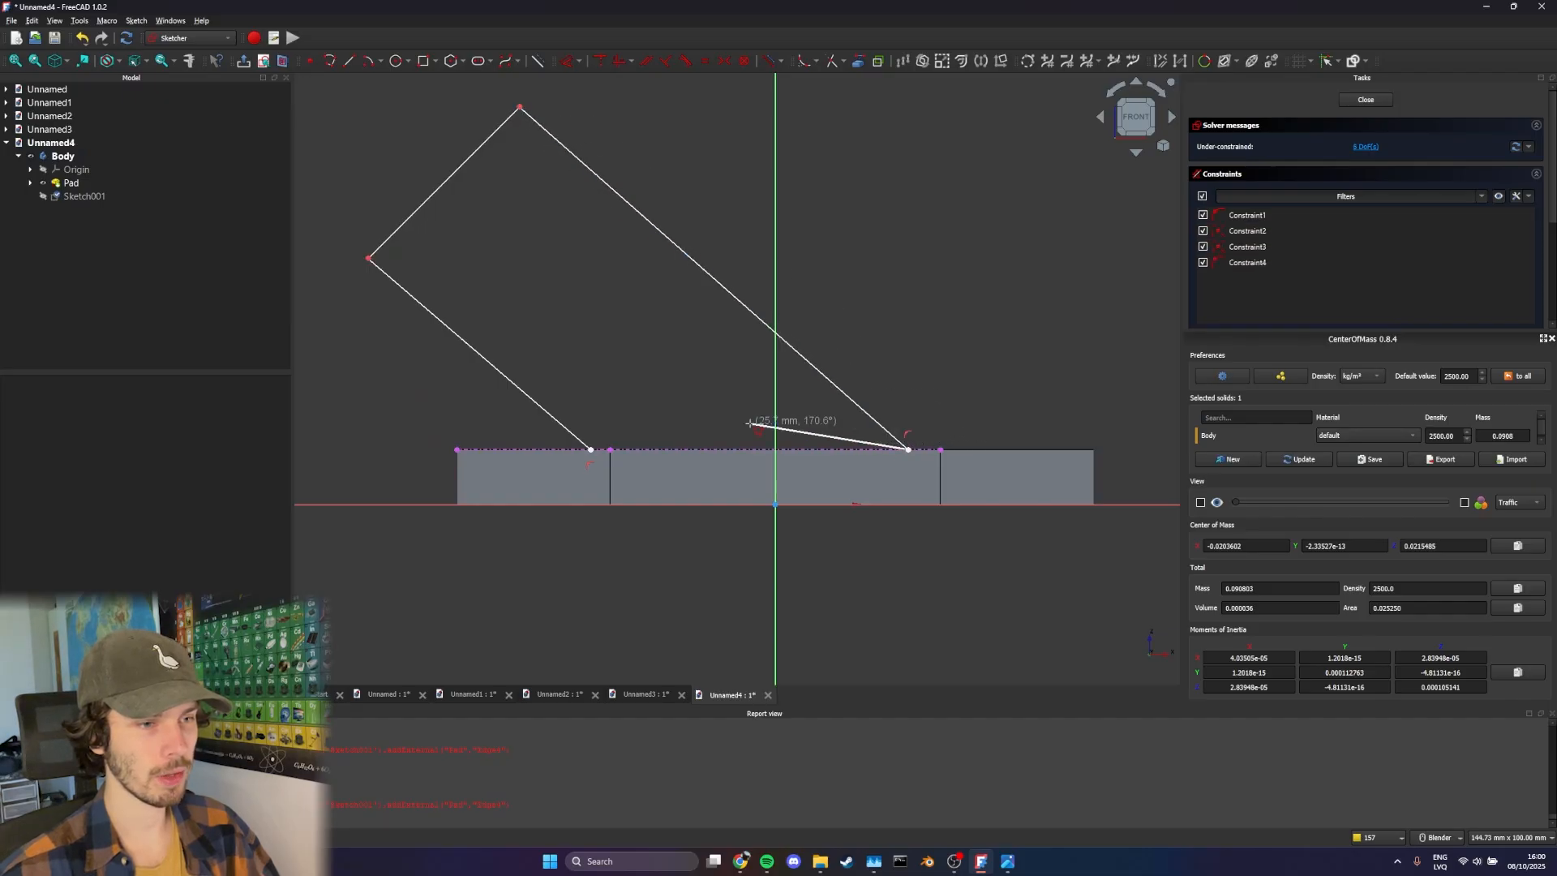
pyautogui.click(590, 448)
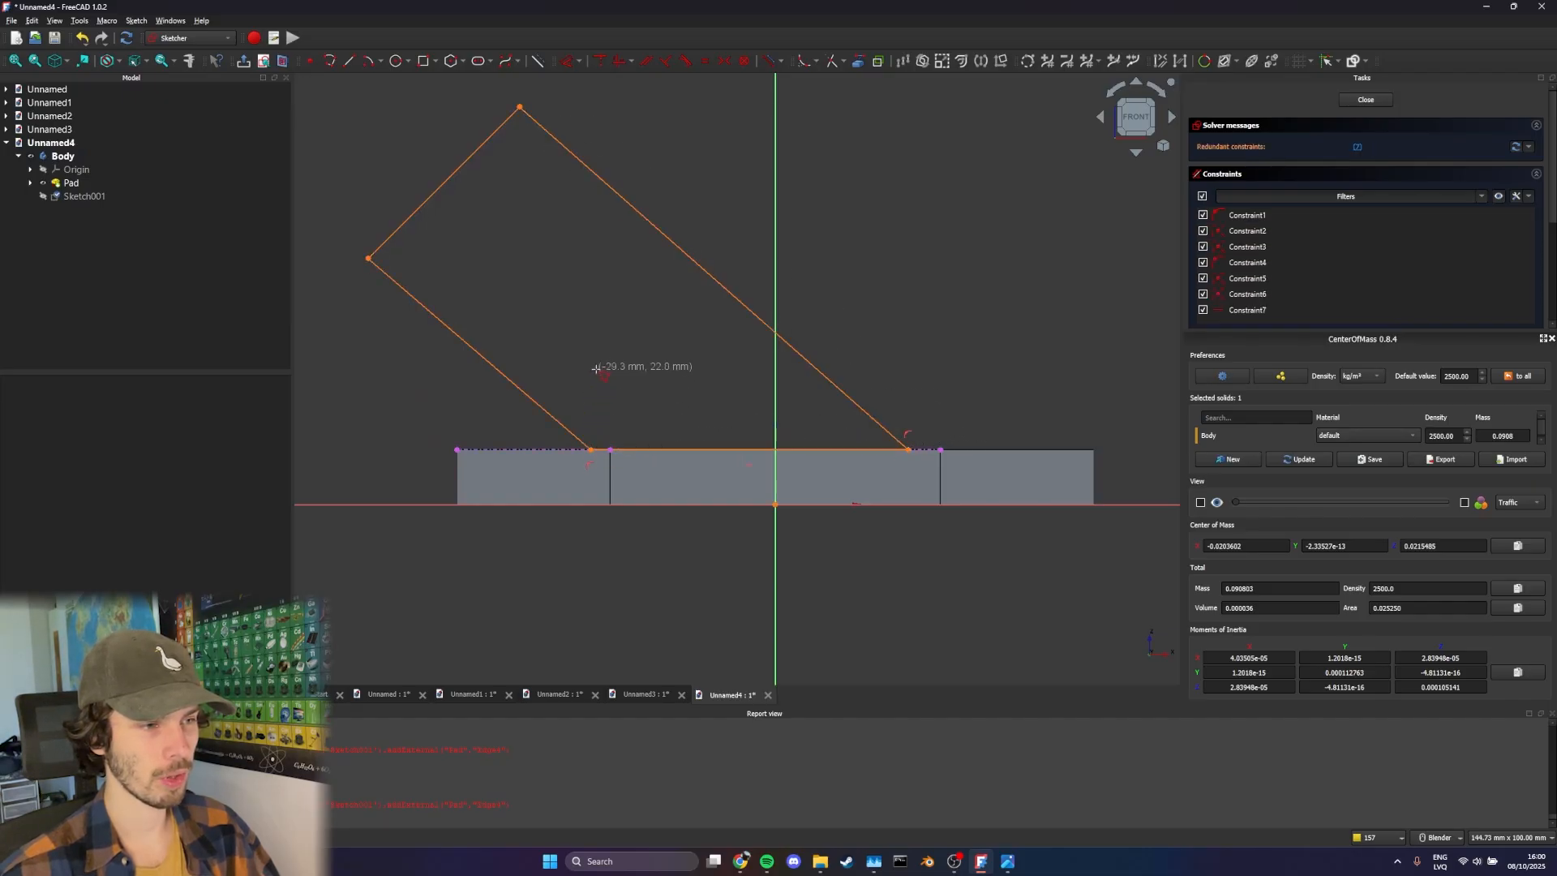
# Delete the redundant horizontal constraint from the four-sided profile
pyautogui.click(1356, 148)
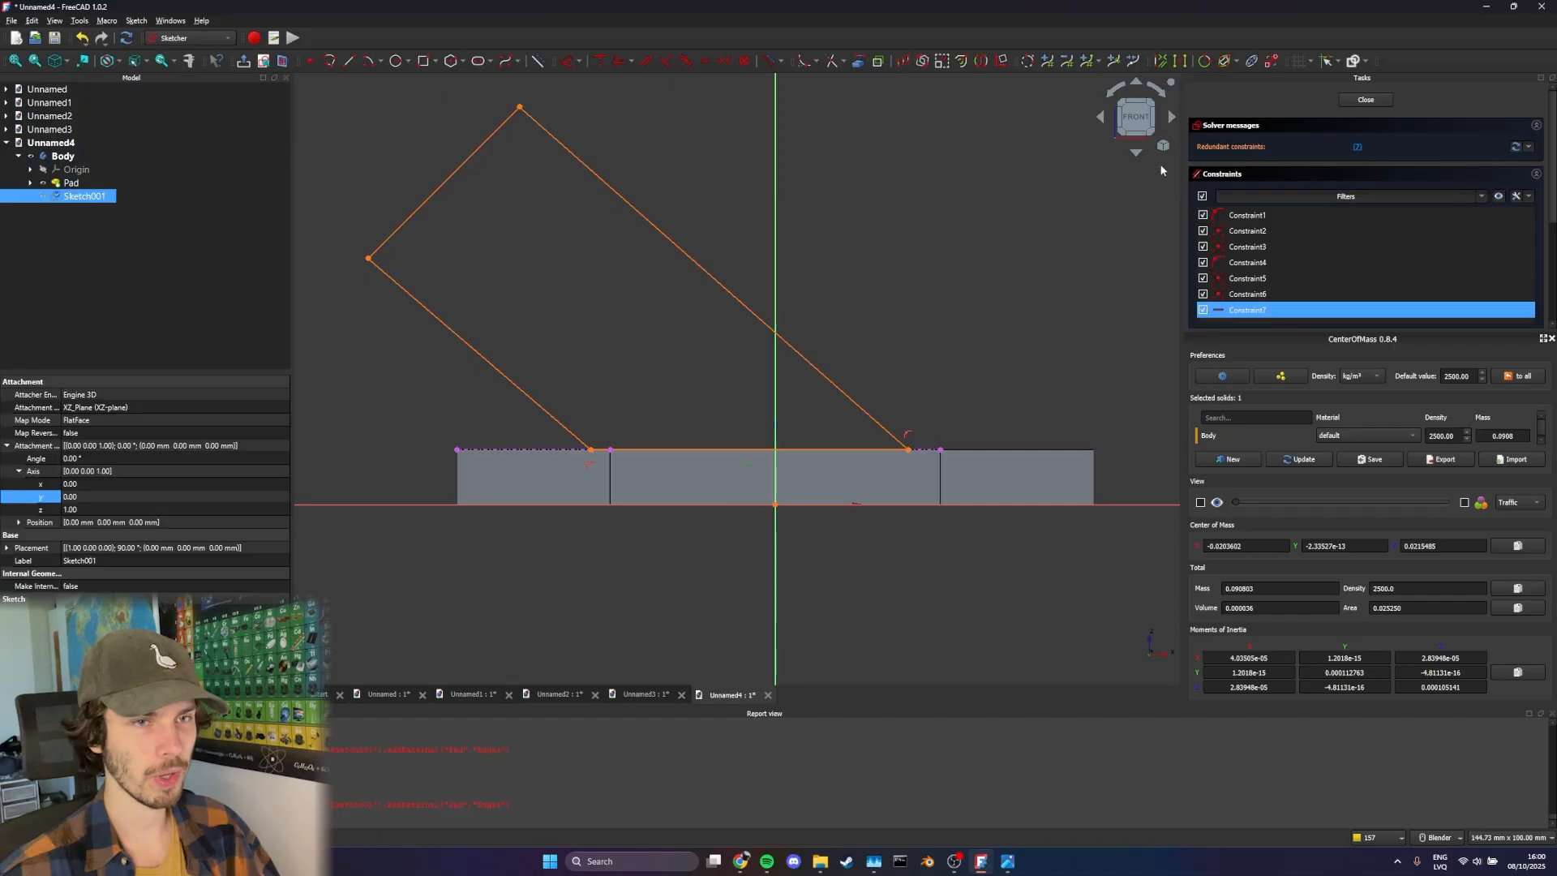
pyautogui.keyDown('shift'); pyautogui.moveTo(848, 231); pyautogui.dragTo(857, 232, button='middle'); pyautogui.keyUp('shift')
pyautogui.press('Delete')
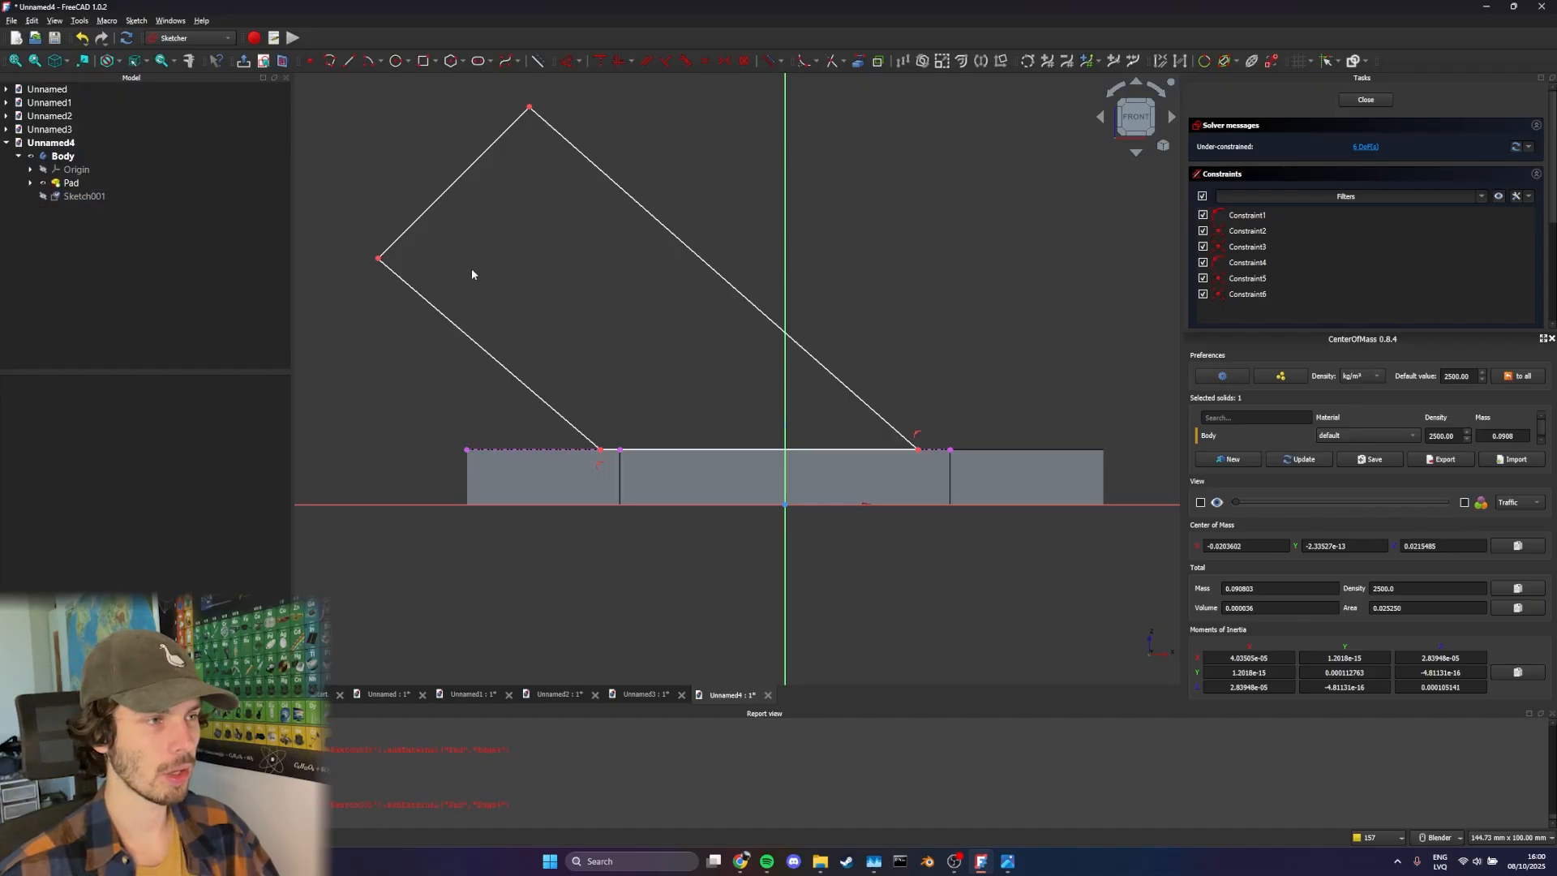
# Constrain the angle between the profile's upper end edge and its lower slanted edge to 90°
pyautogui.keyDown('shift'); pyautogui.moveTo(478, 256); pyautogui.dragTo(509, 264, button='middle'); pyautogui.keyUp('shift')
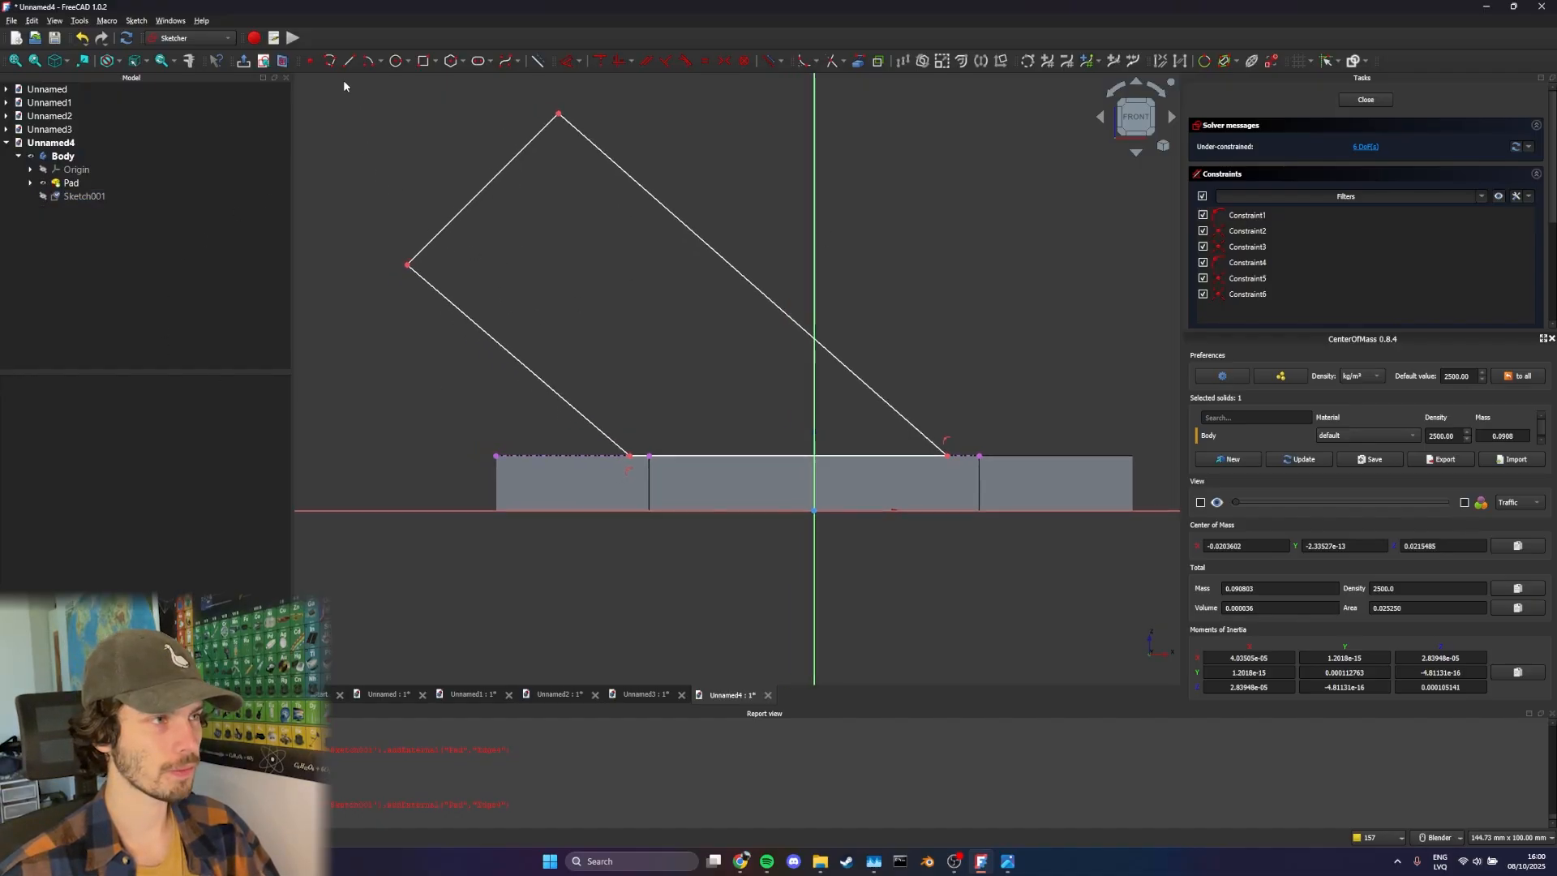
pyautogui.click(566, 61)
pyautogui.click(429, 242)
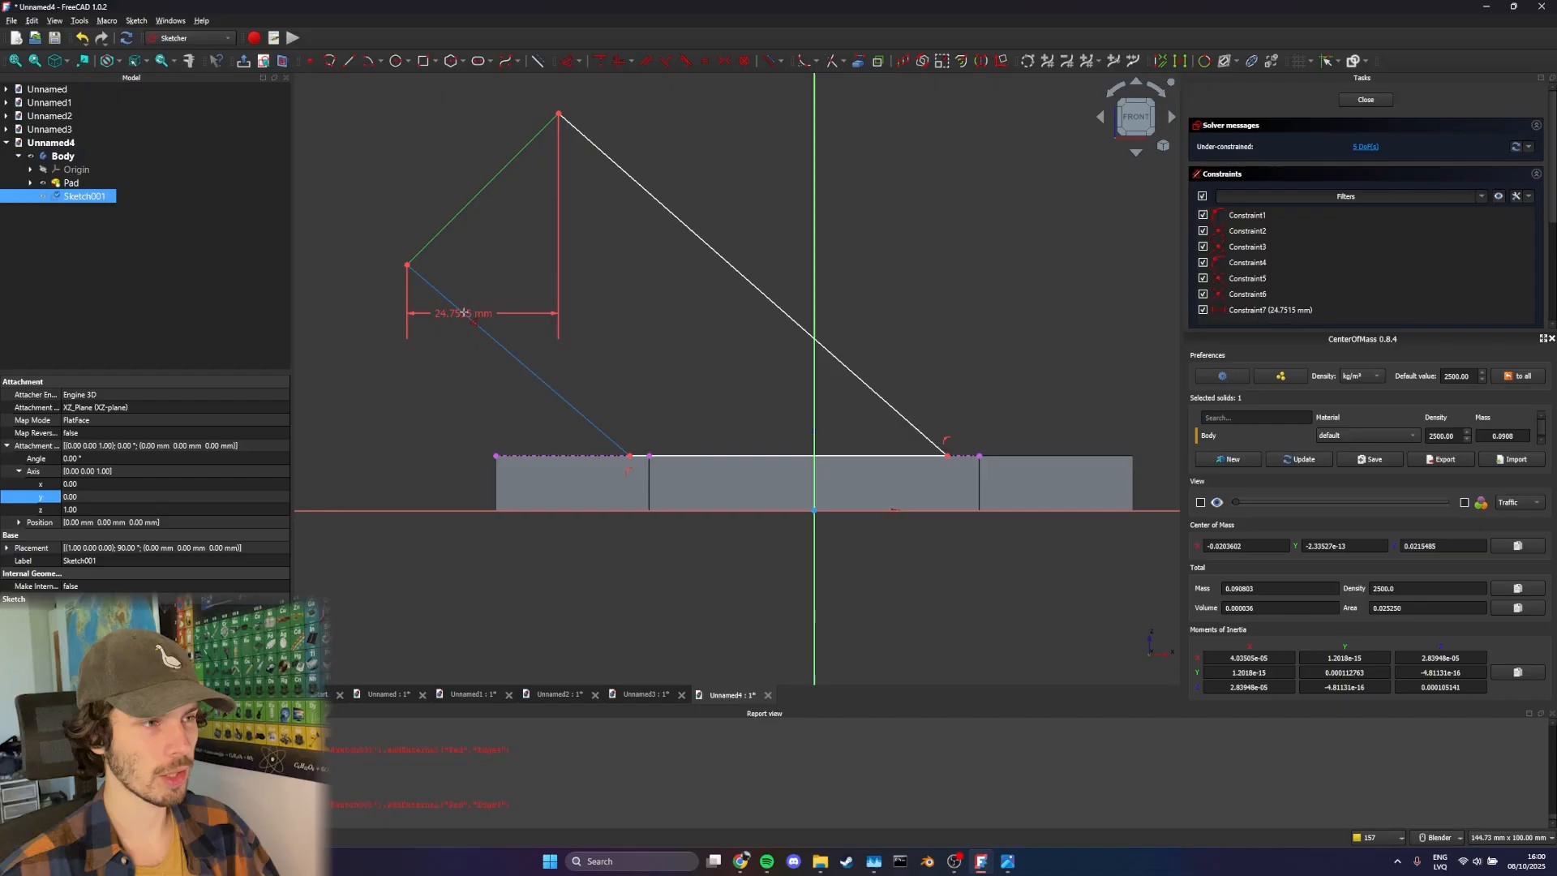
pyautogui.click(464, 314)
pyautogui.click(506, 262)
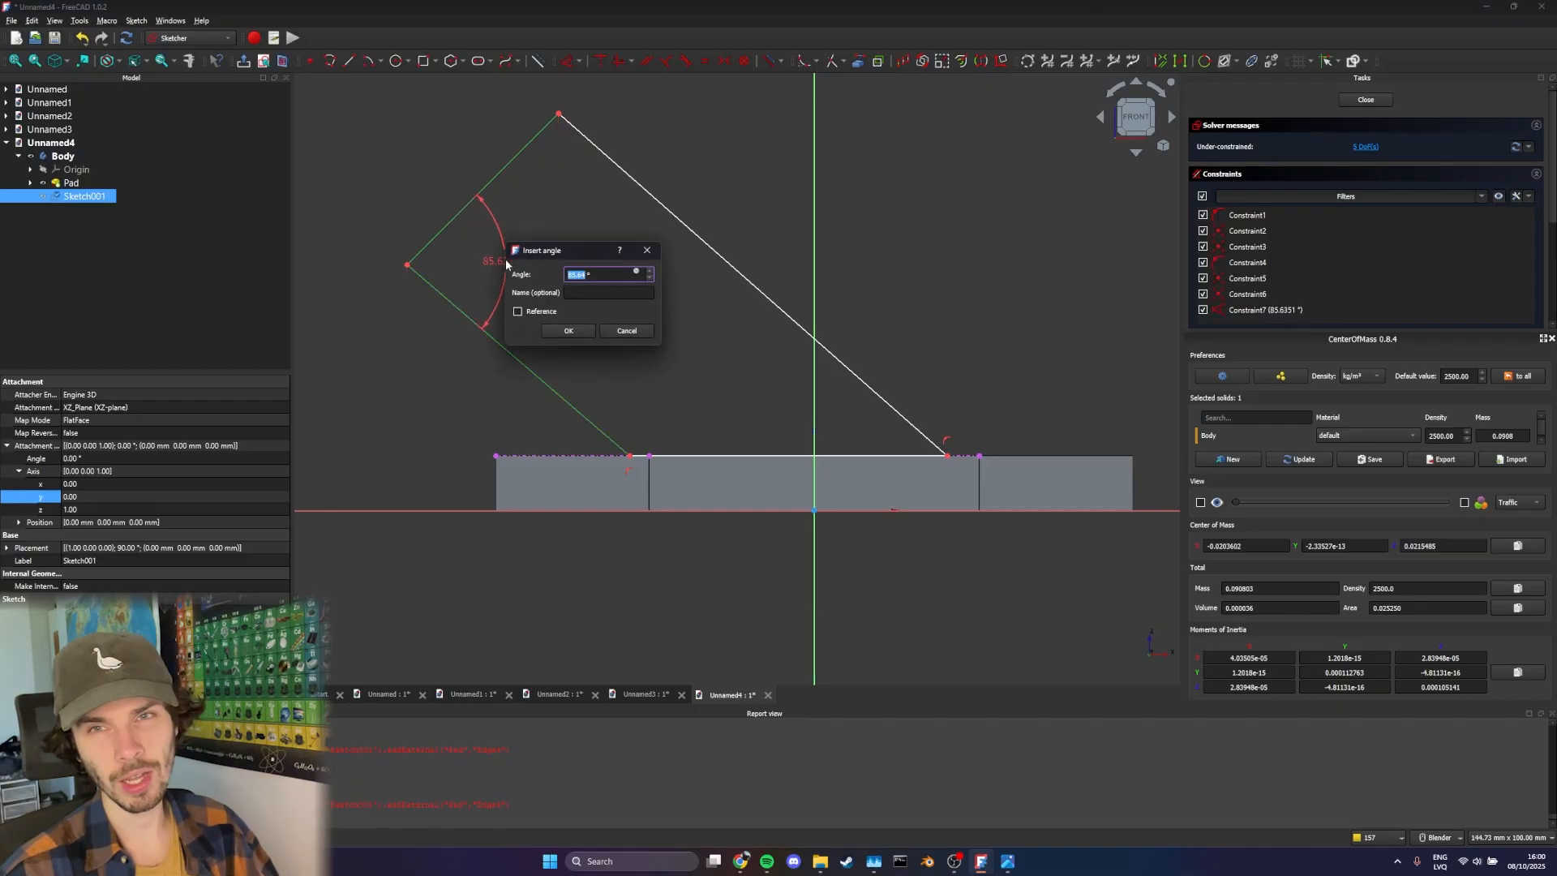
pyautogui.write('90')
pyautogui.press('Return')
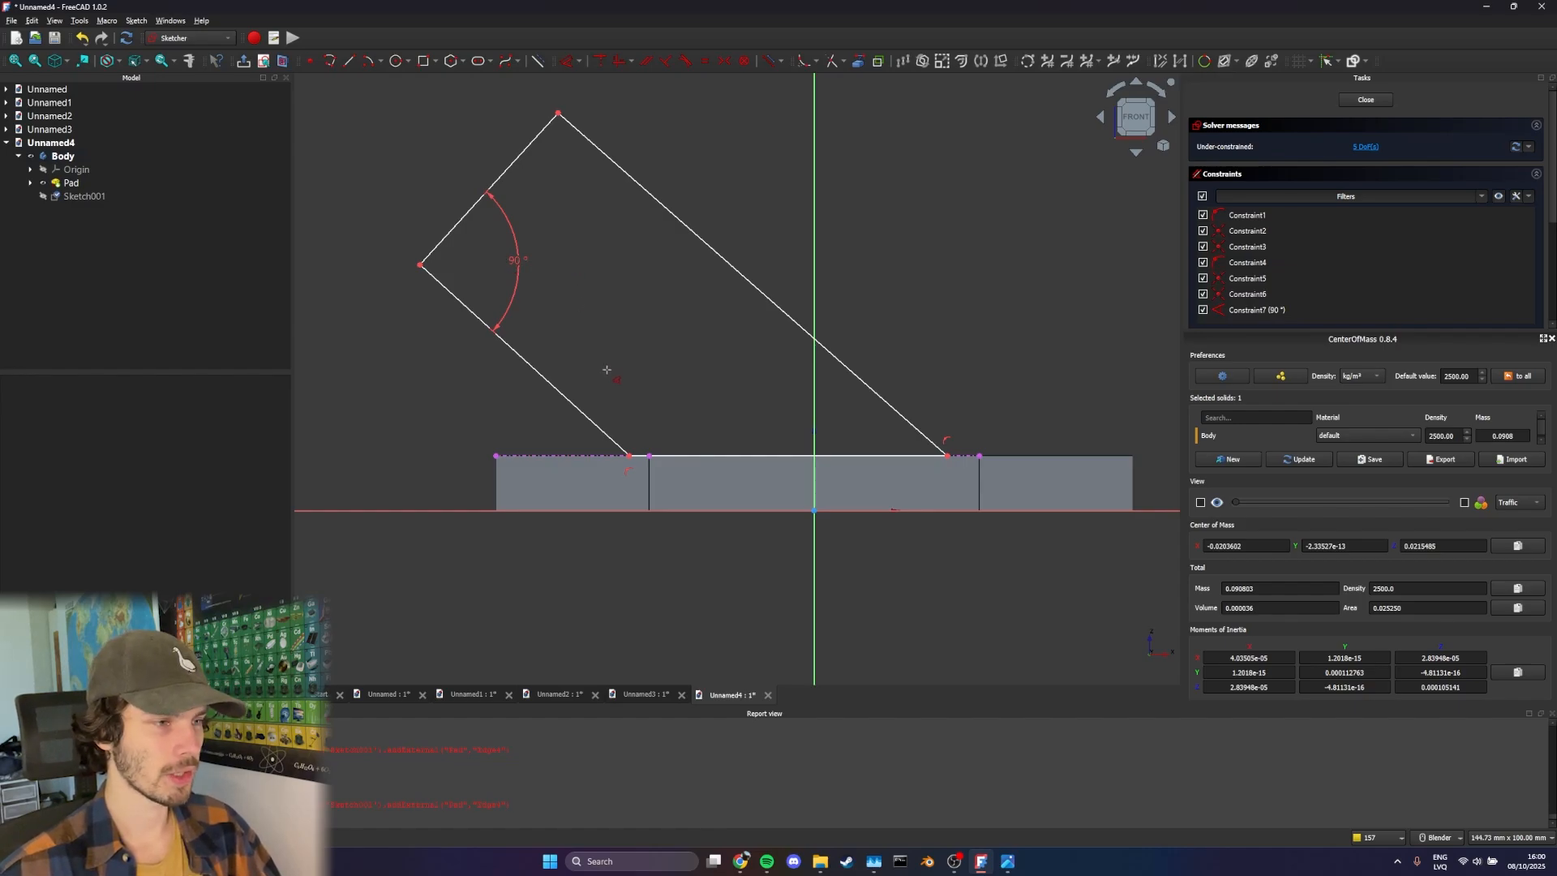
# Constrain the angle between the profile's lower slanted edge and the sketch's horizontal axis to 33°
pyautogui.keyDown('shift'); pyautogui.moveTo(623, 359); pyautogui.dragTo(677, 352, button='middle'); pyautogui.keyUp('shift')
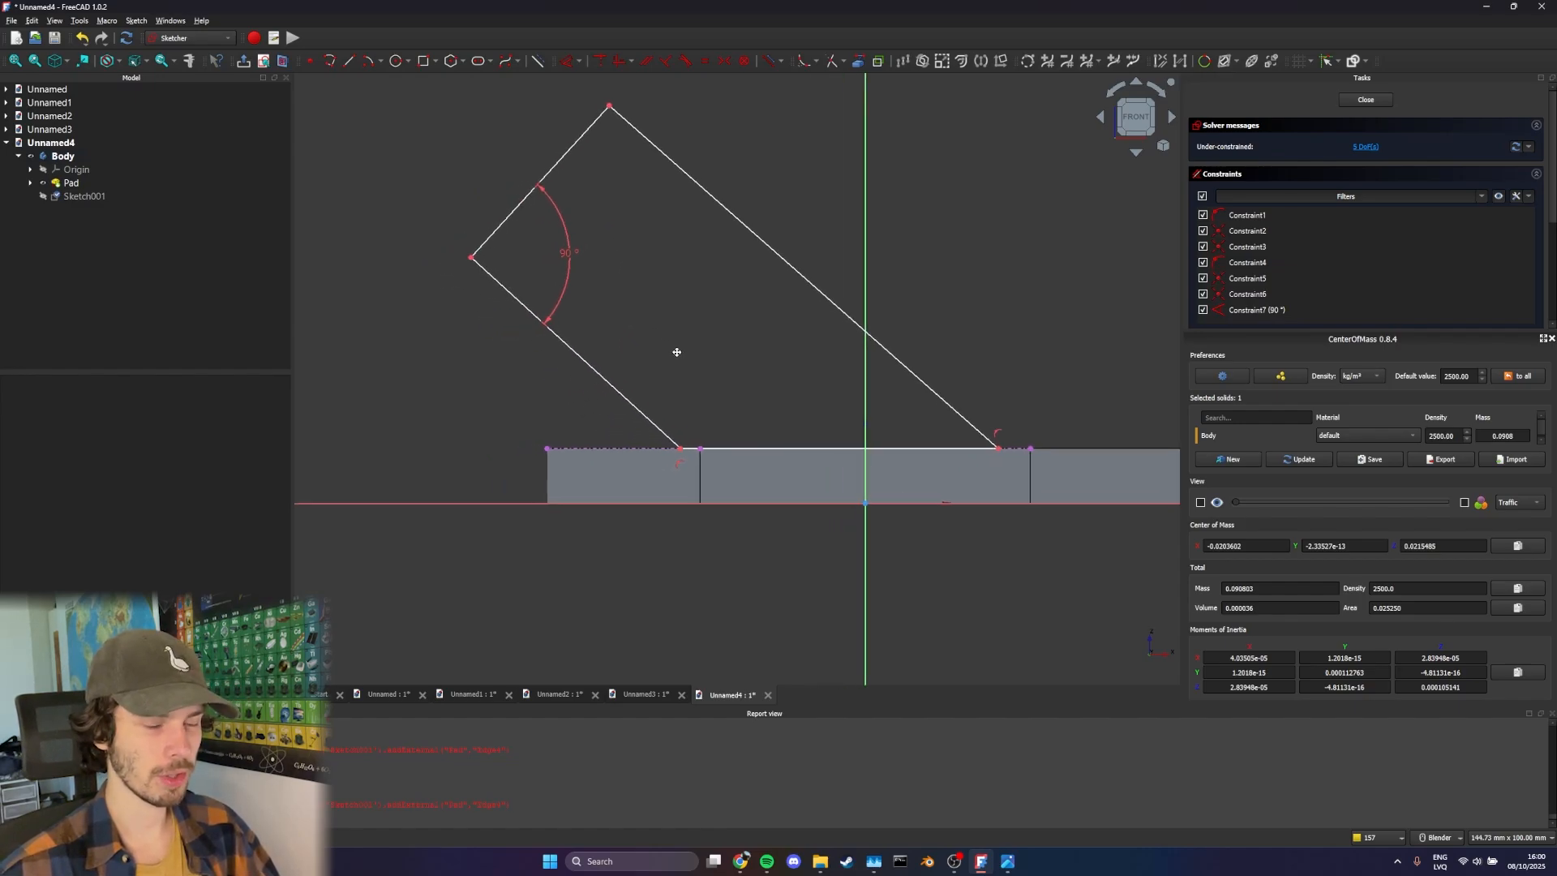
pyautogui.click(593, 367)
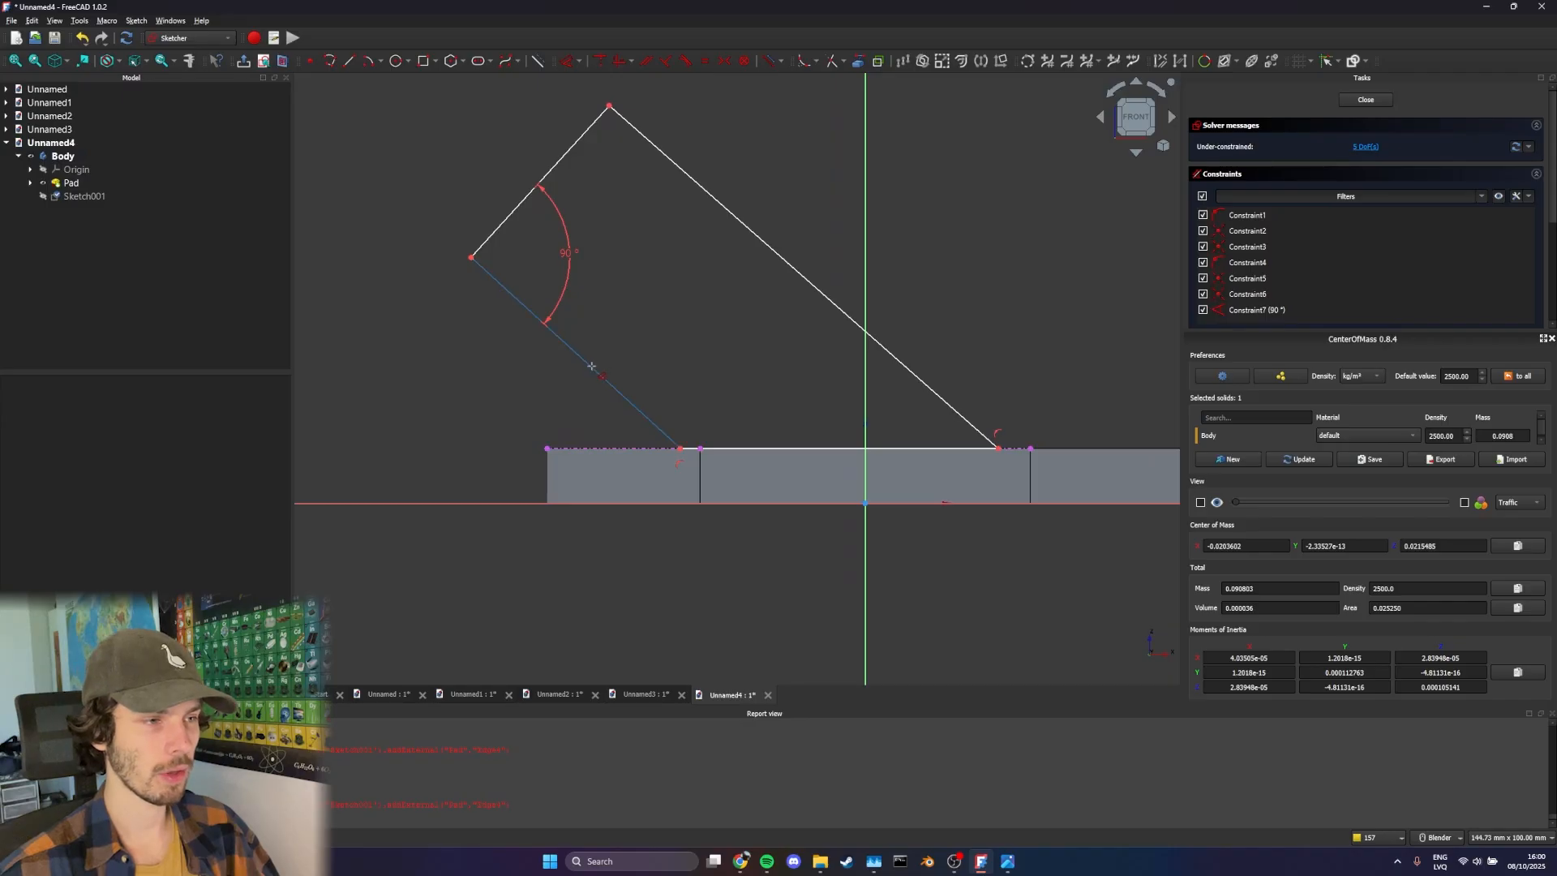
pyautogui.click(591, 367)
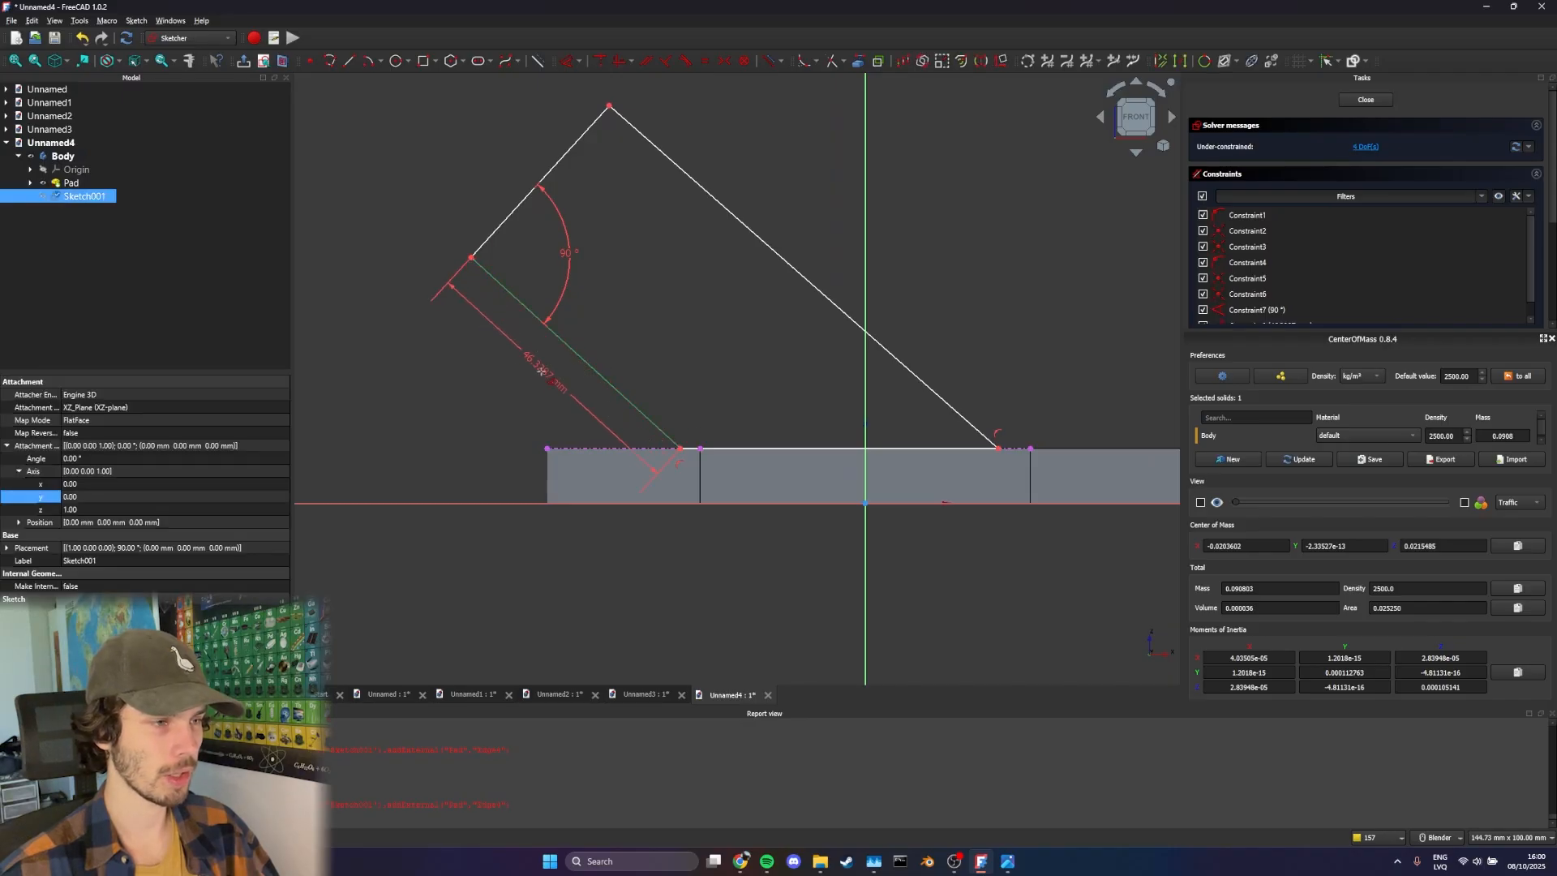
pyautogui.click(454, 503)
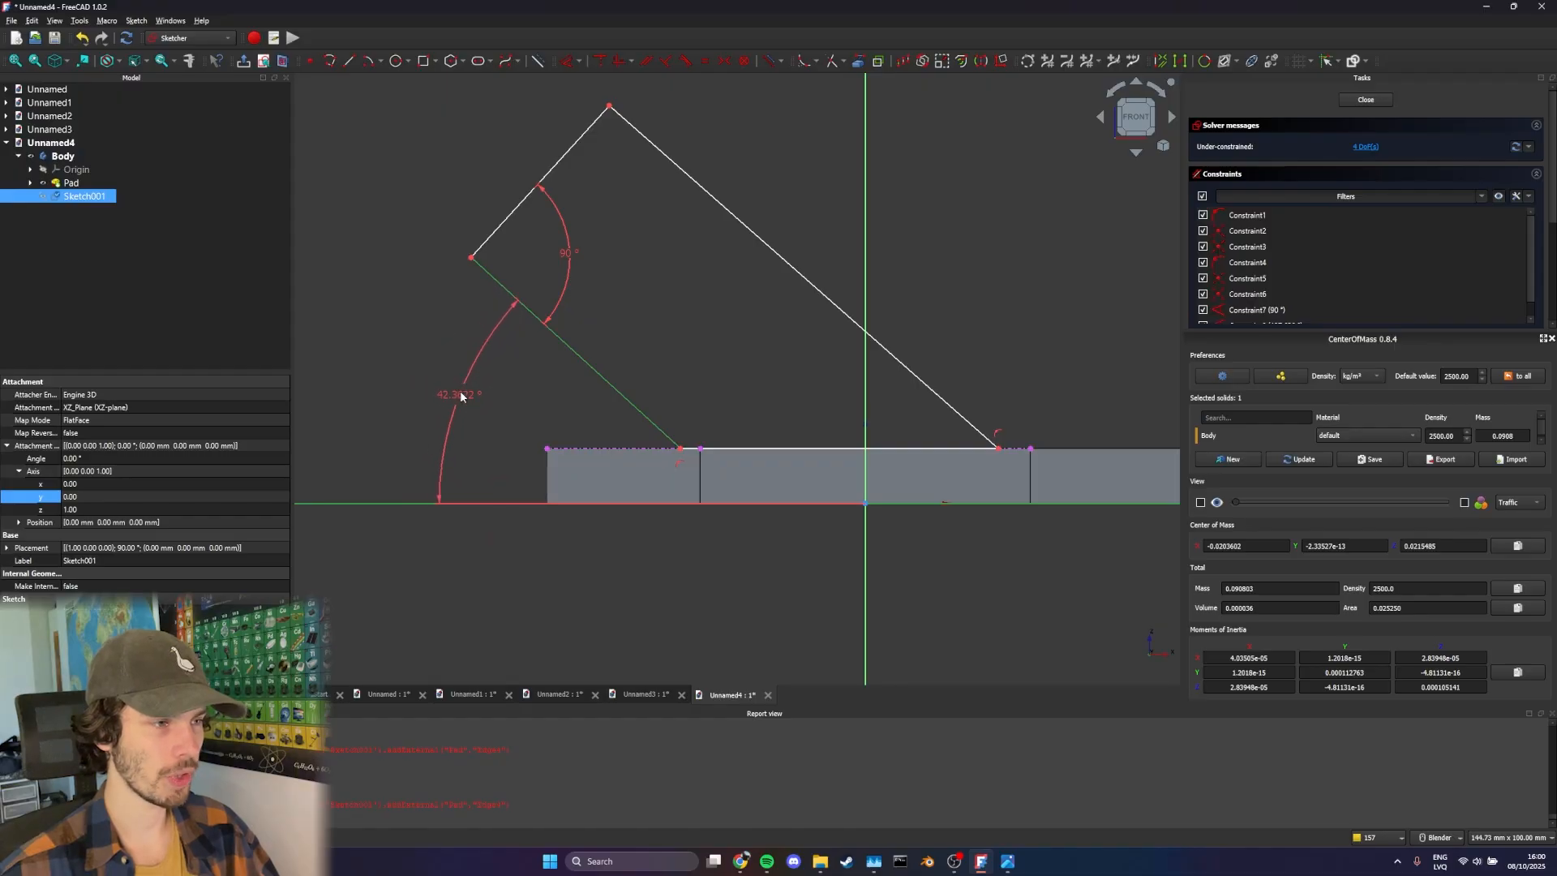
pyautogui.click(461, 396)
pyautogui.write('32')
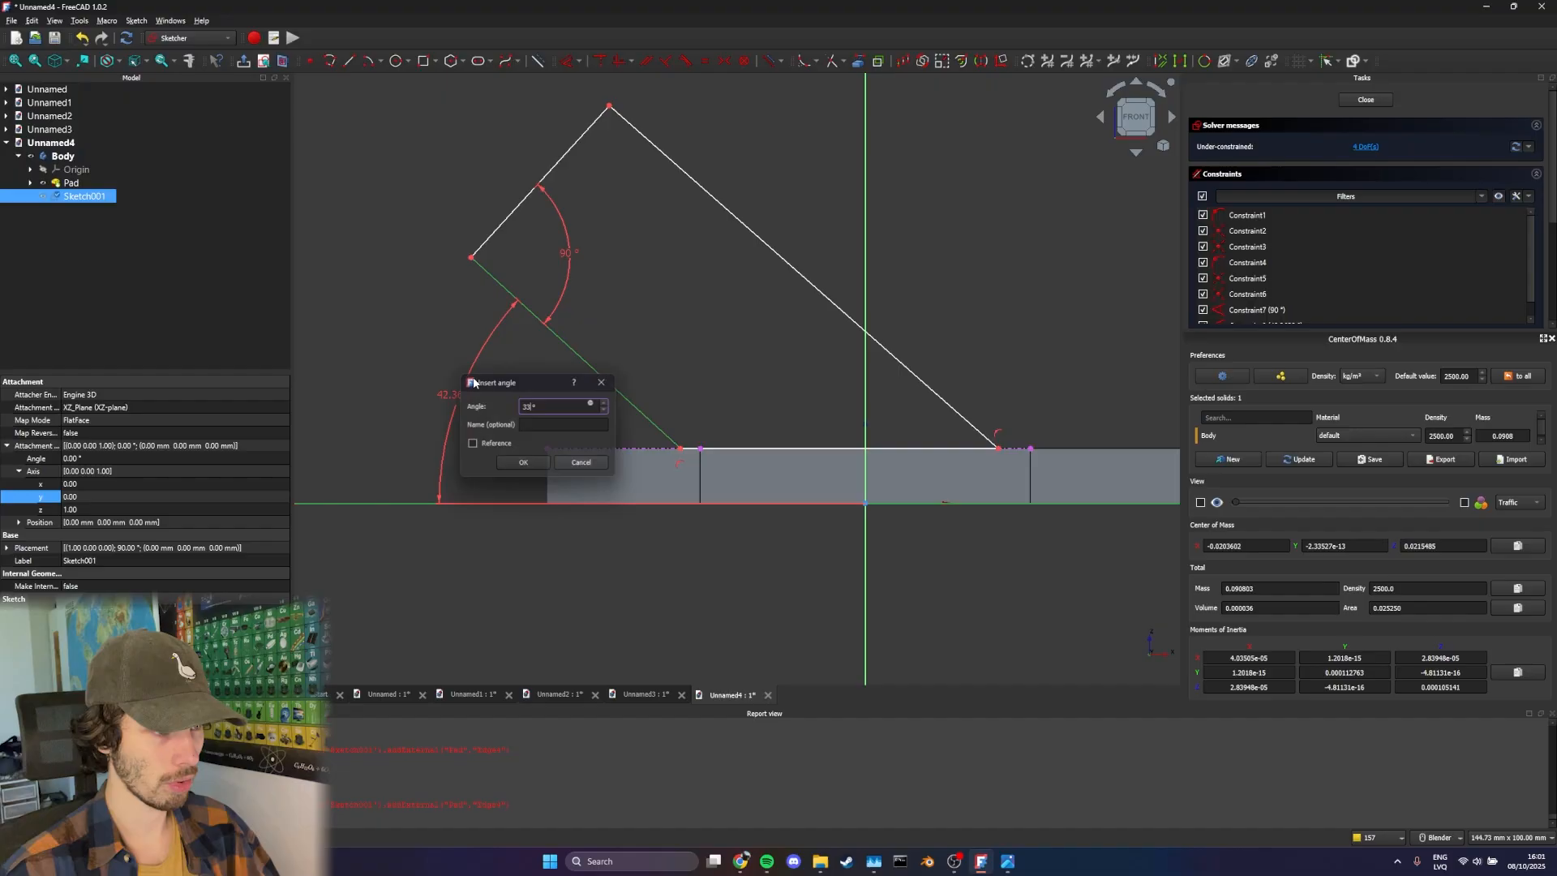
pyautogui.press('Return')
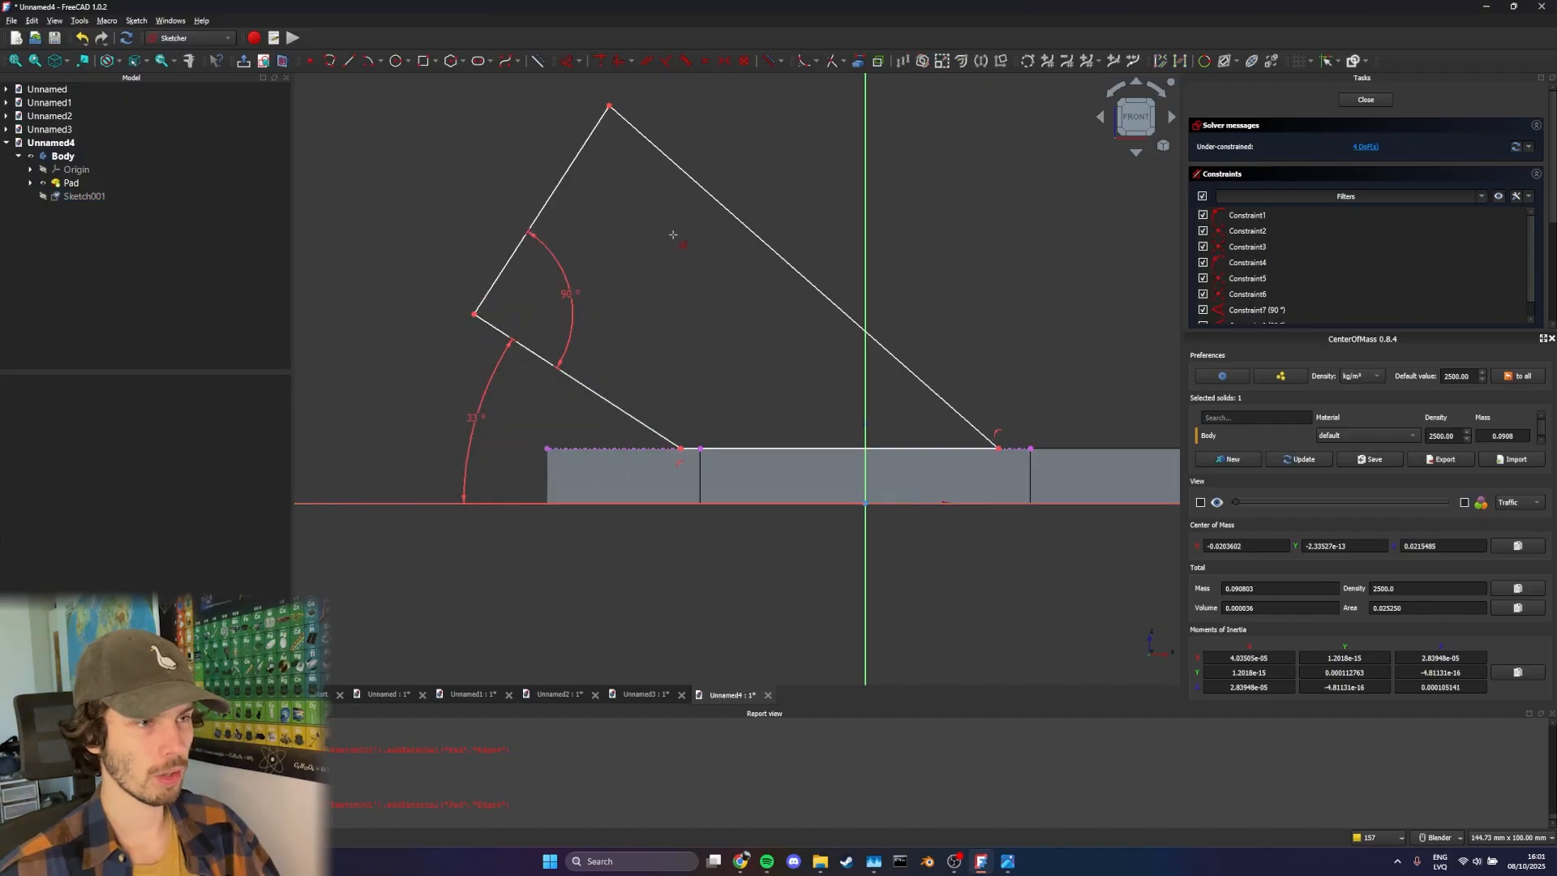
pyautogui.press('Escape')
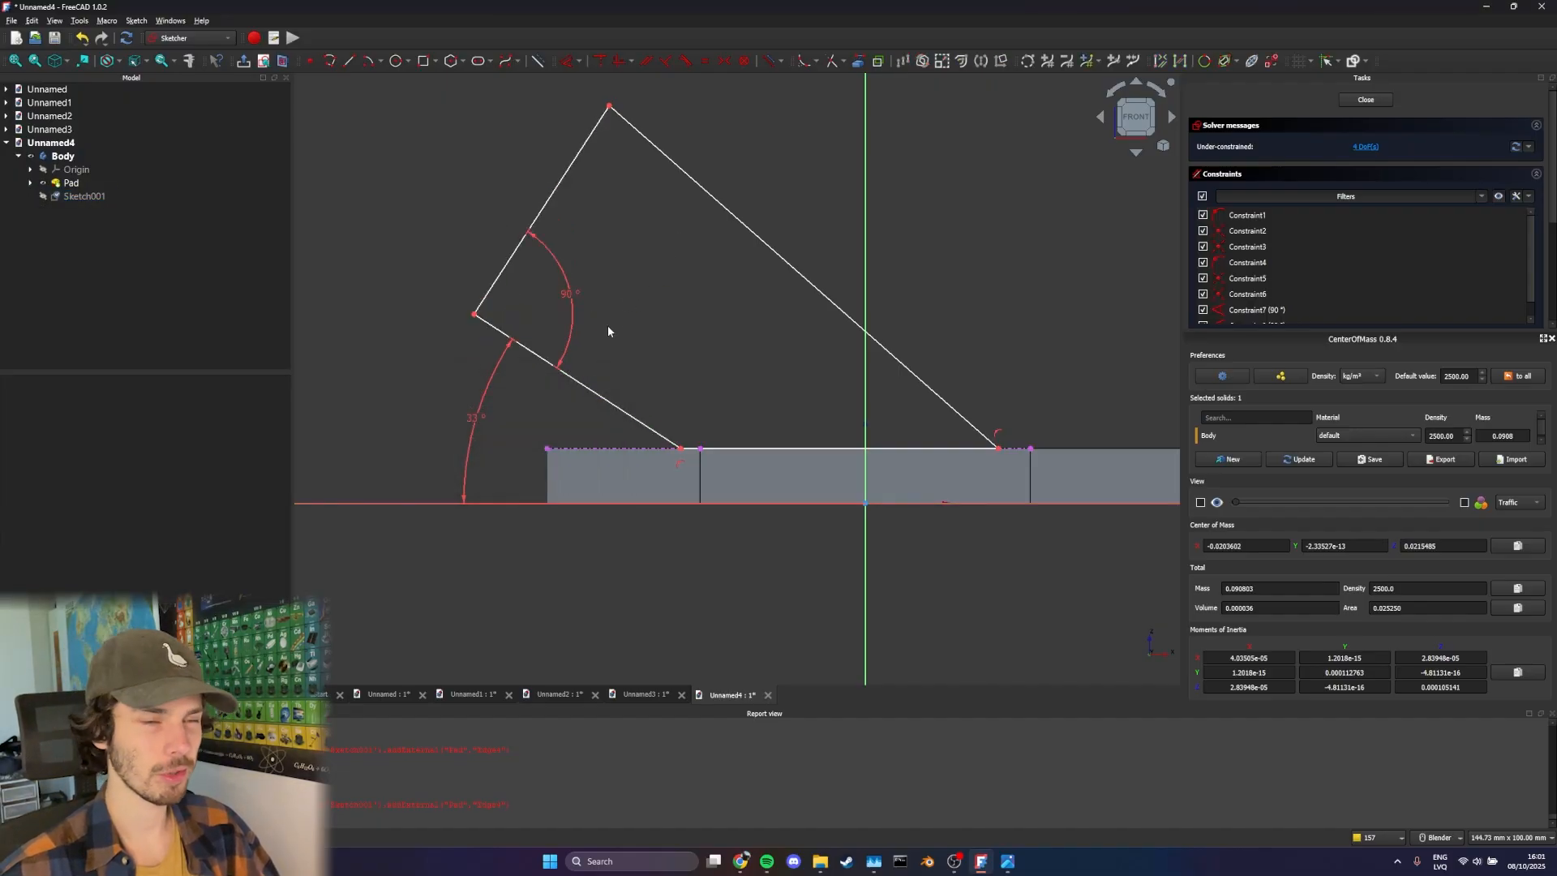
# Make the profile's lower and upper slanted edges parallel and shift the profile left along the plate's top edge
pyautogui.click(593, 392)
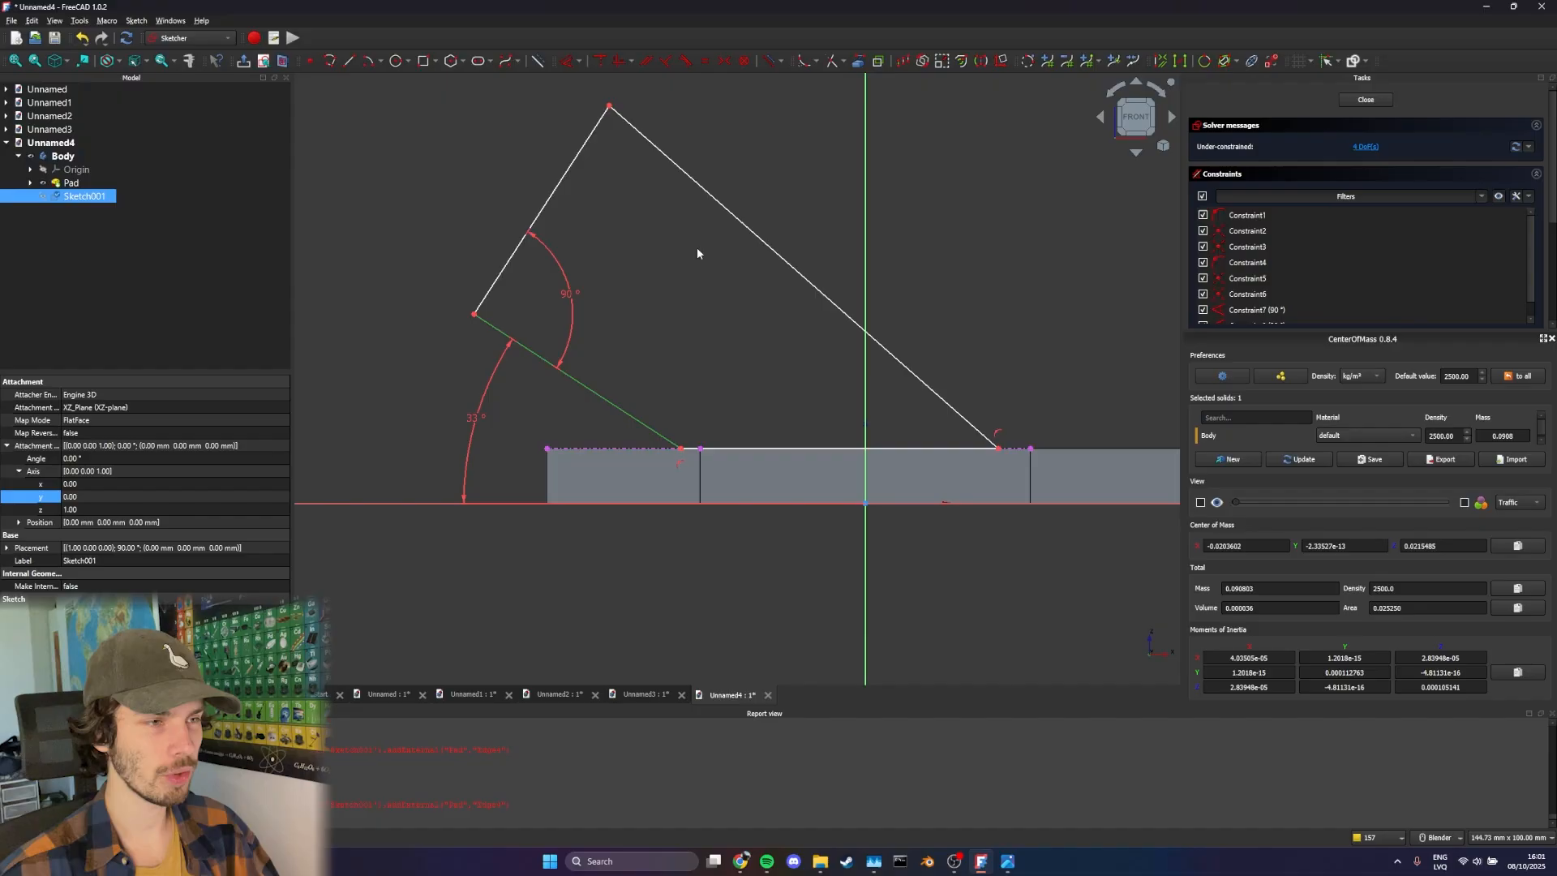
pyautogui.click(720, 208)
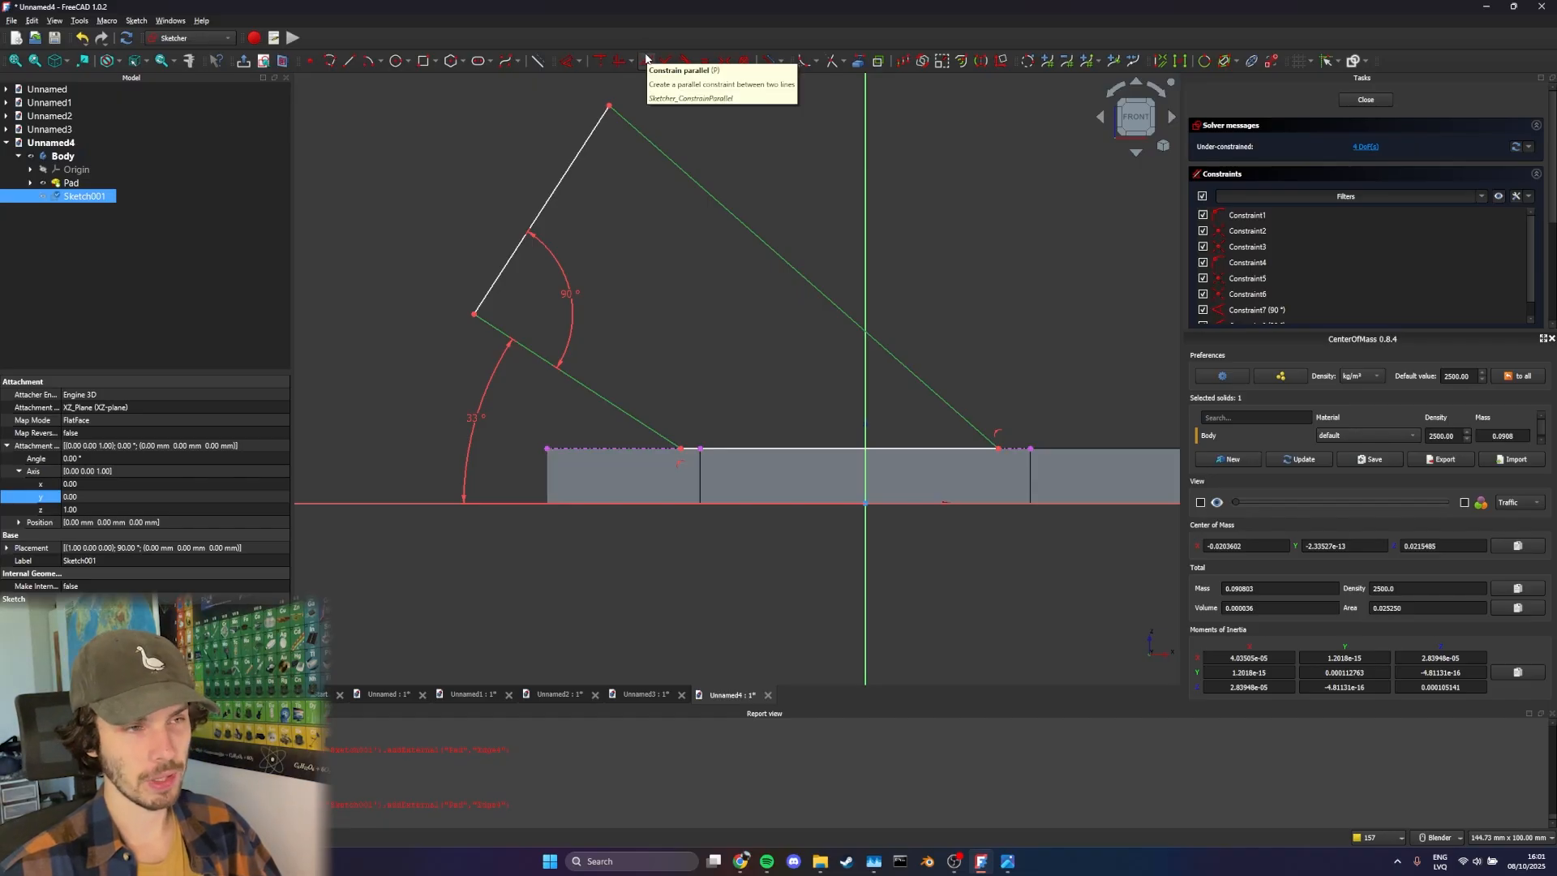
pyautogui.click(646, 59)
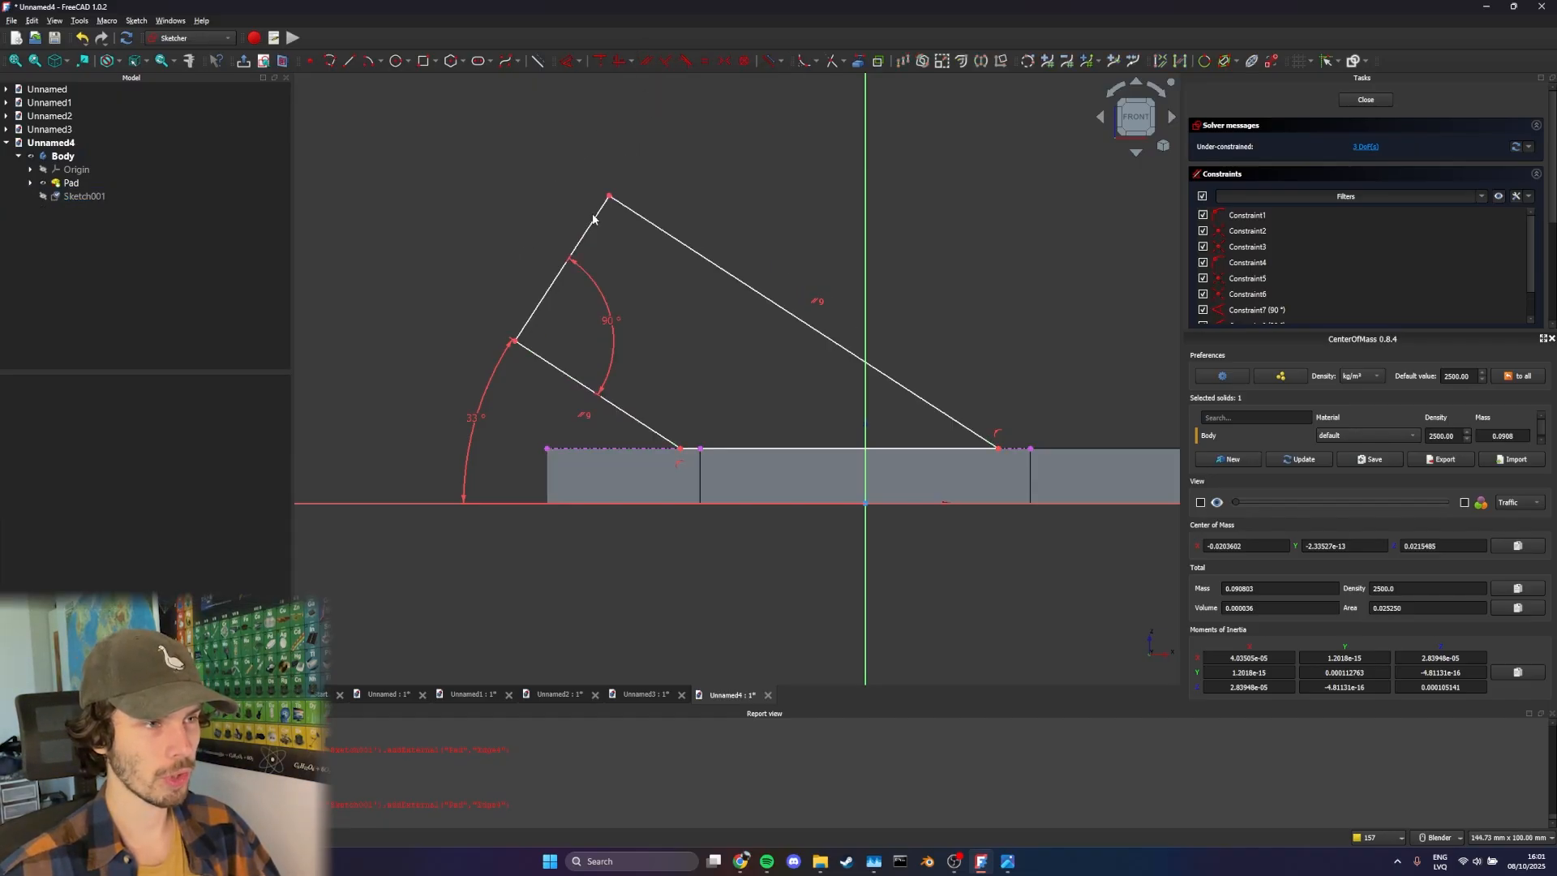
pyautogui.moveTo(593, 217)
pyautogui.mouseDown()
pyautogui.moveTo(592, 180)
pyautogui.moveTo(535, 215)
pyautogui.moveTo(554, 207)
pyautogui.moveTo(525, 180)
pyautogui.moveTo(531, 206)
pyautogui.moveTo(515, 202)
pyautogui.mouseUp()
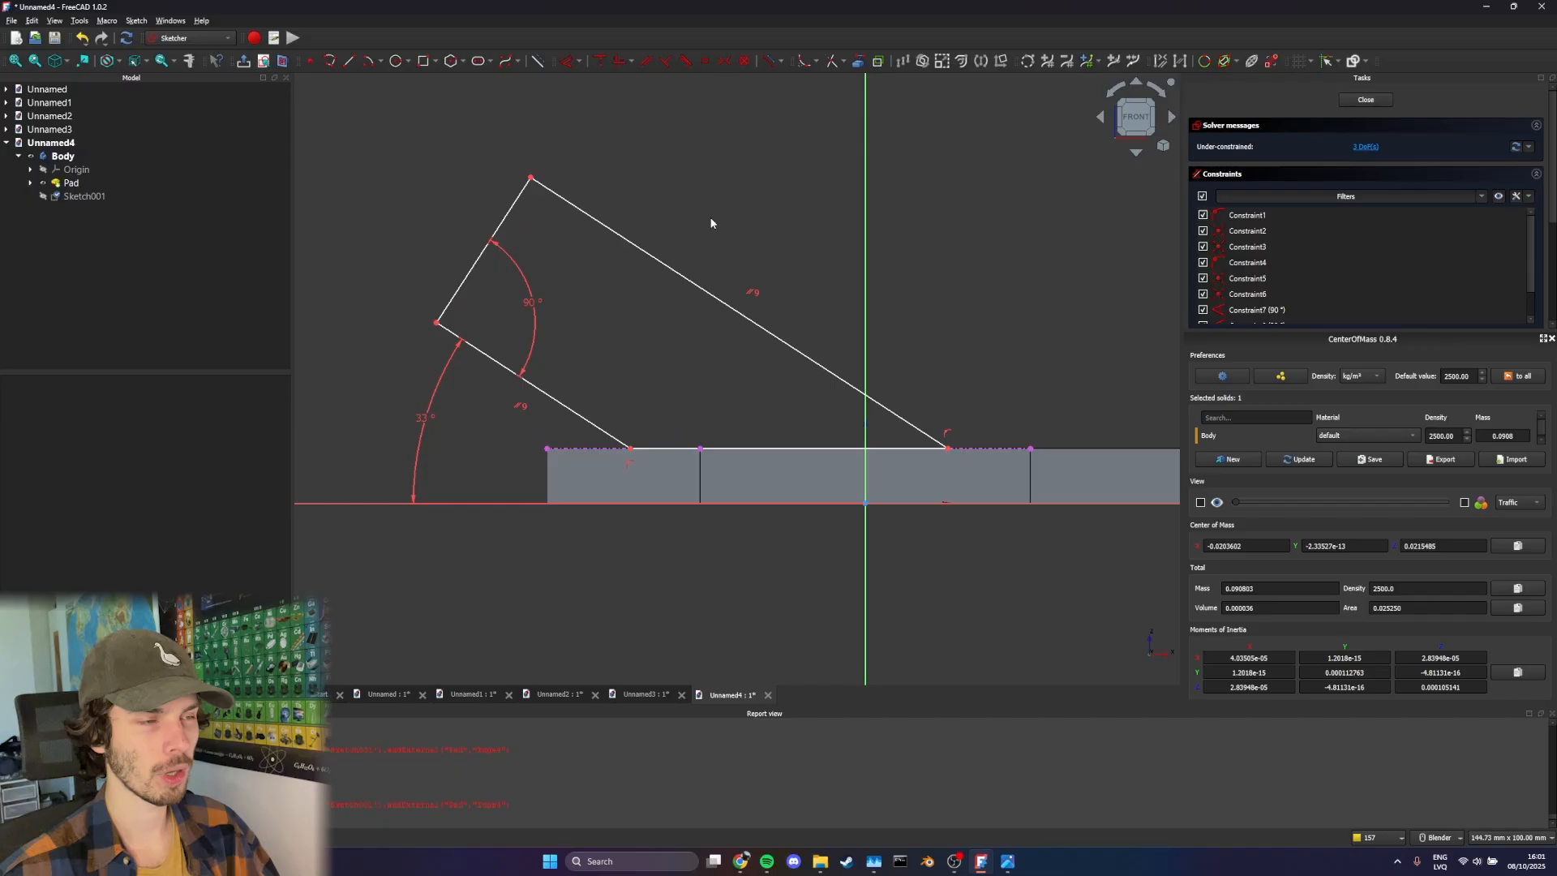
# Dimension the vertical distance from the sketch's horizontal axis to the profile's topmost corner as 65 mm
pyautogui.keyDown('shift'); pyautogui.moveTo(726, 204); pyautogui.dragTo(677, 215, button='middle'); pyautogui.keyUp('shift')
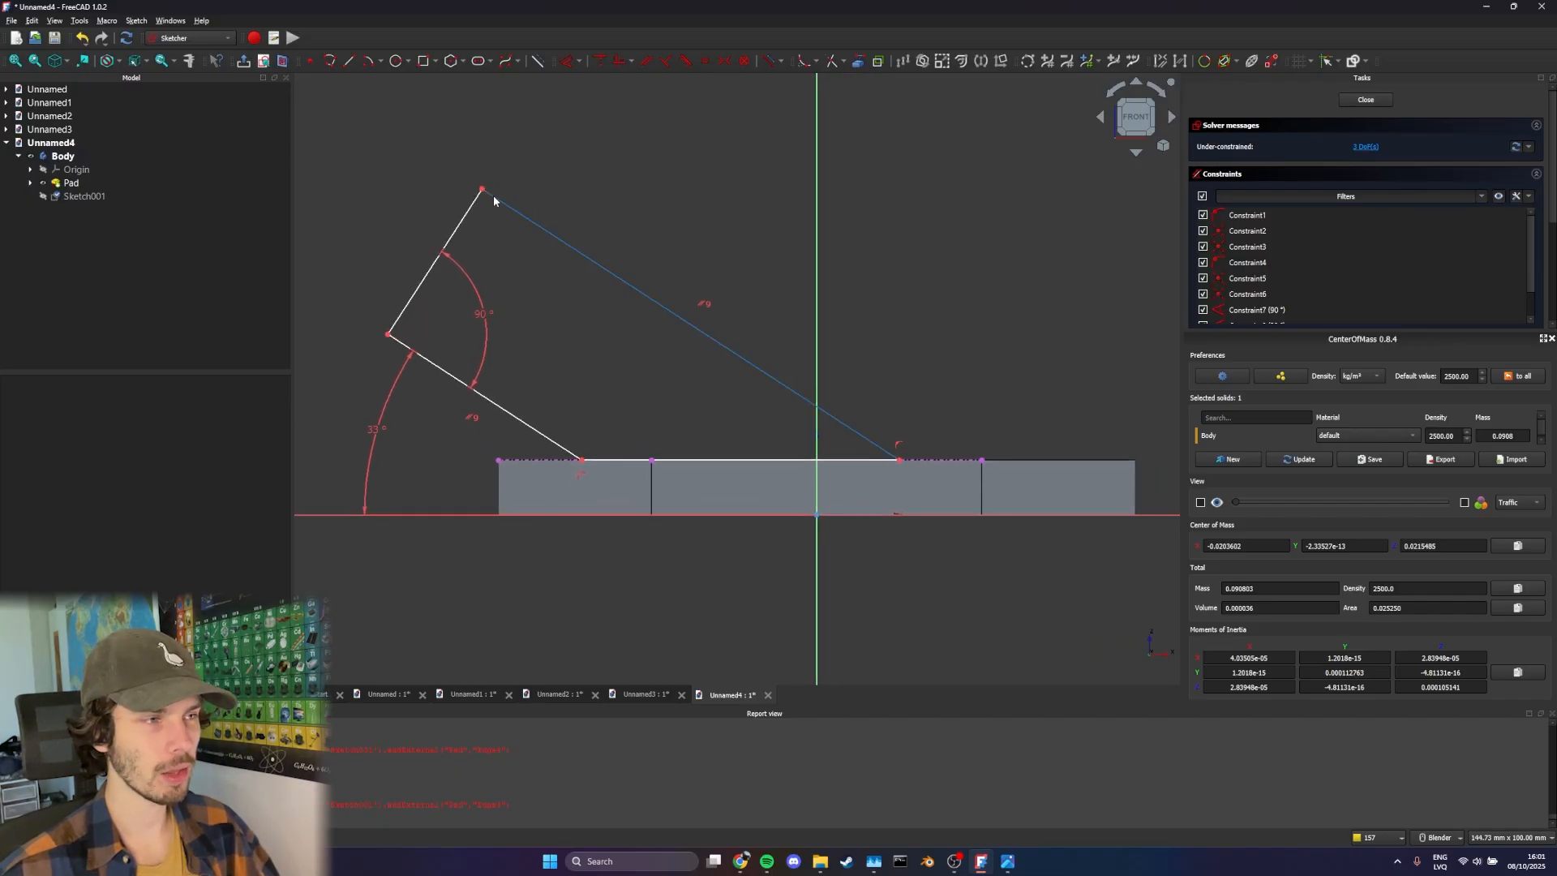
pyautogui.press('d')
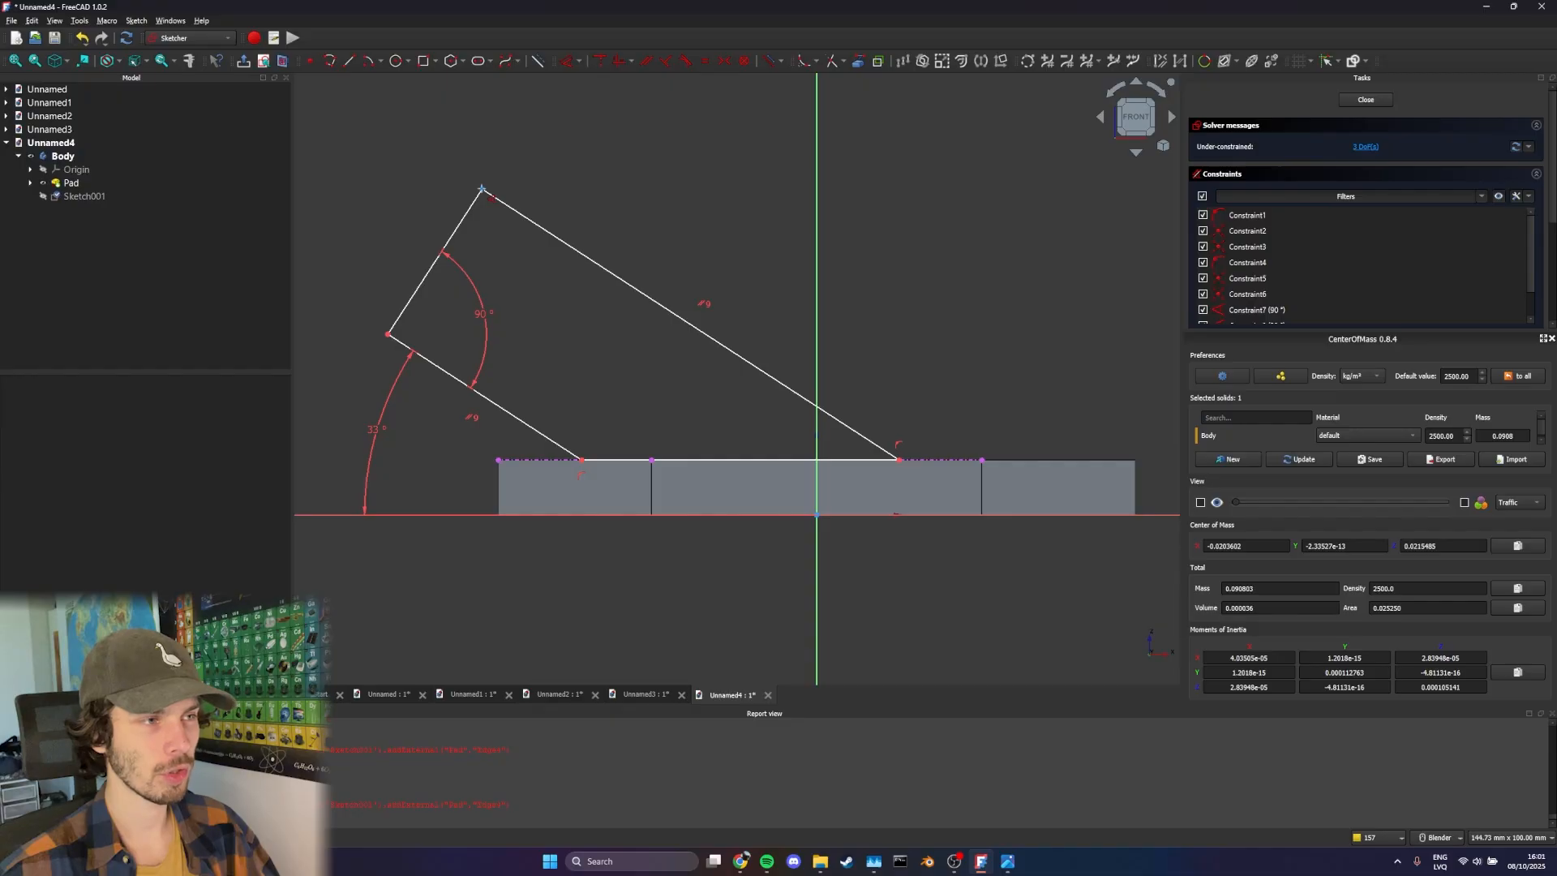
pyautogui.click(483, 189)
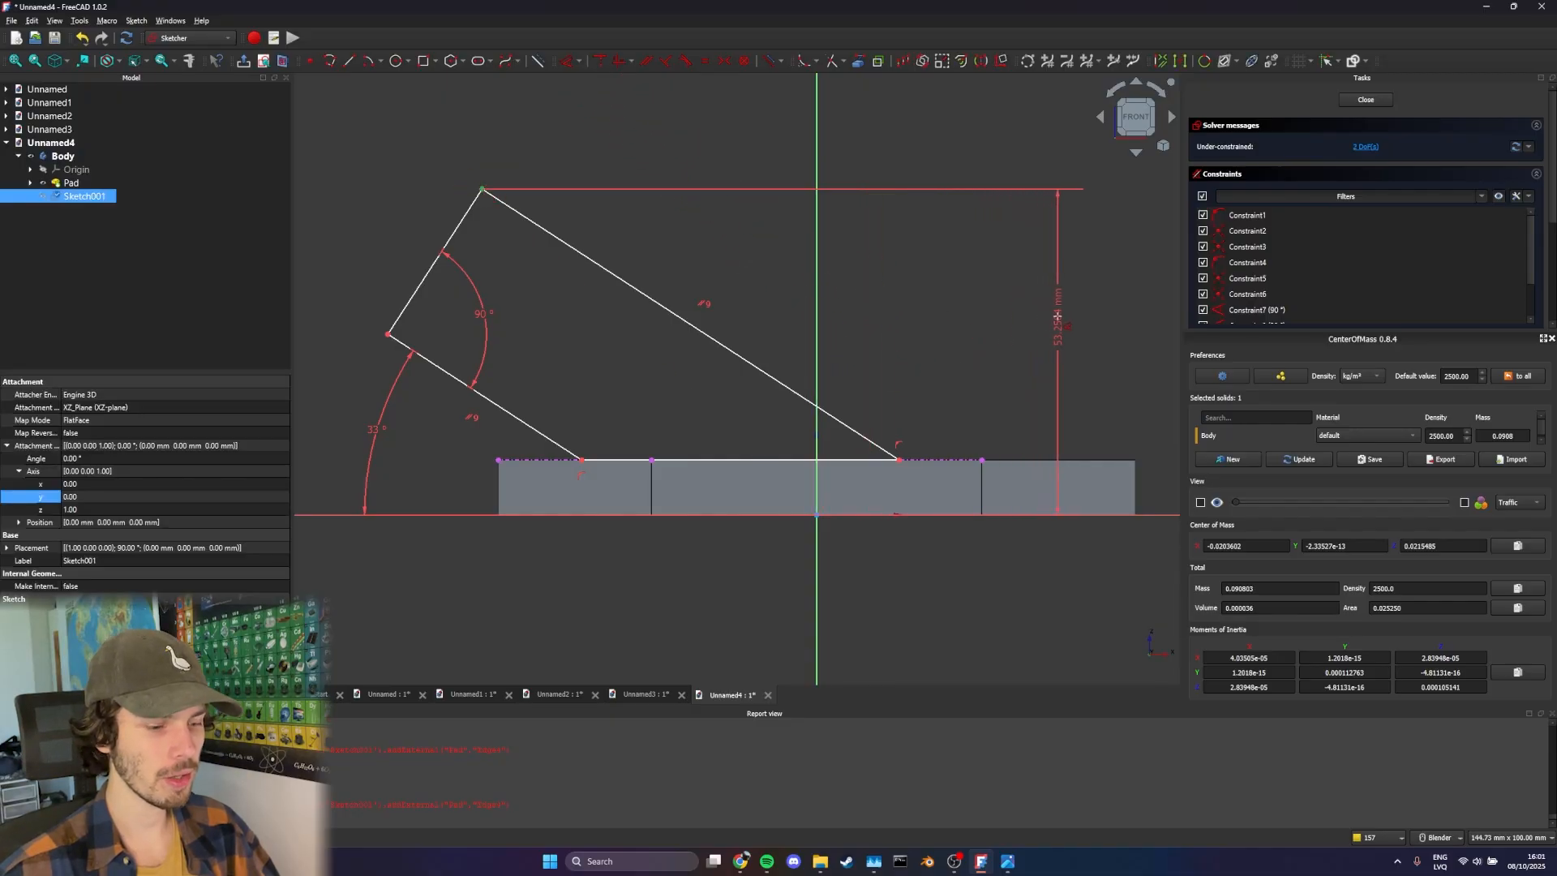
pyautogui.click(1057, 316)
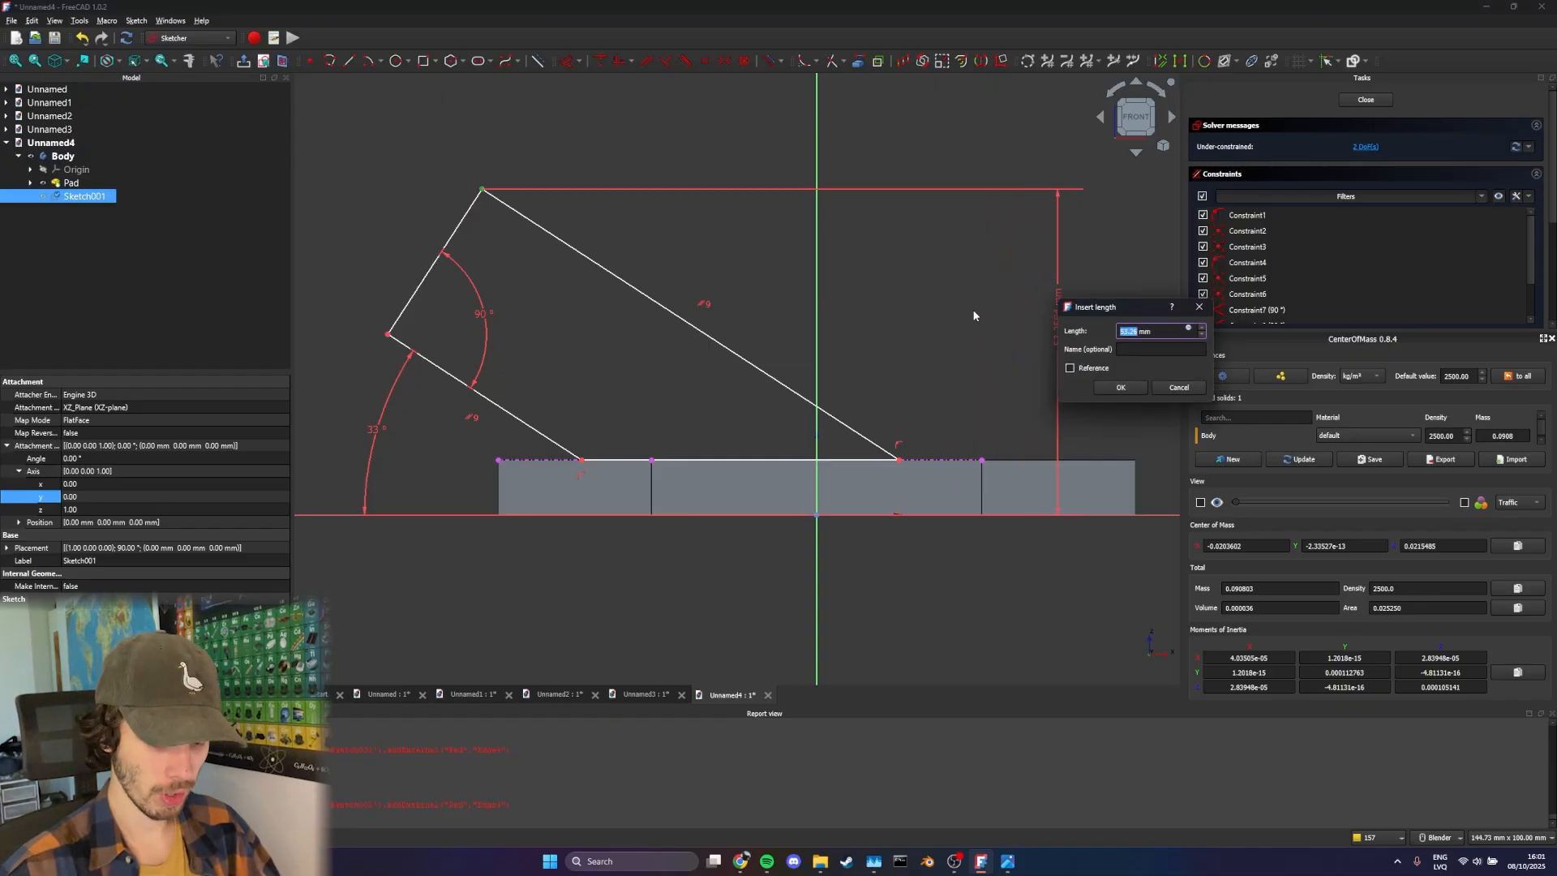
pyautogui.write('65')
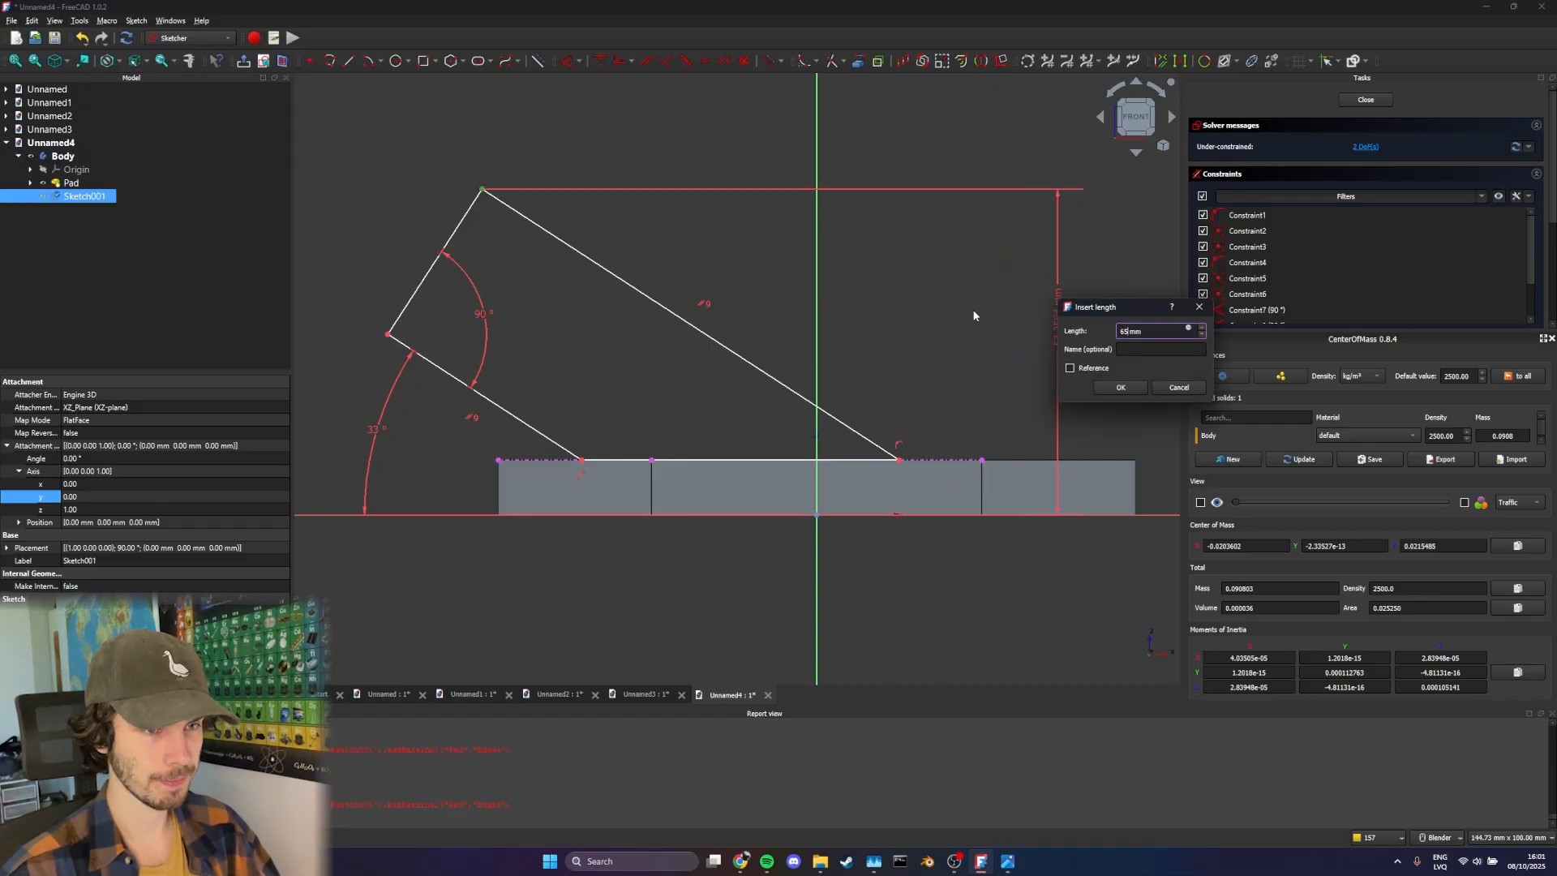
pyautogui.press('Return')
# Slide the upper slanted edge and the lower slanted edge's foot along the plate's top edge to try out the profile's width
pyautogui.scroll(-1, 873, 308)
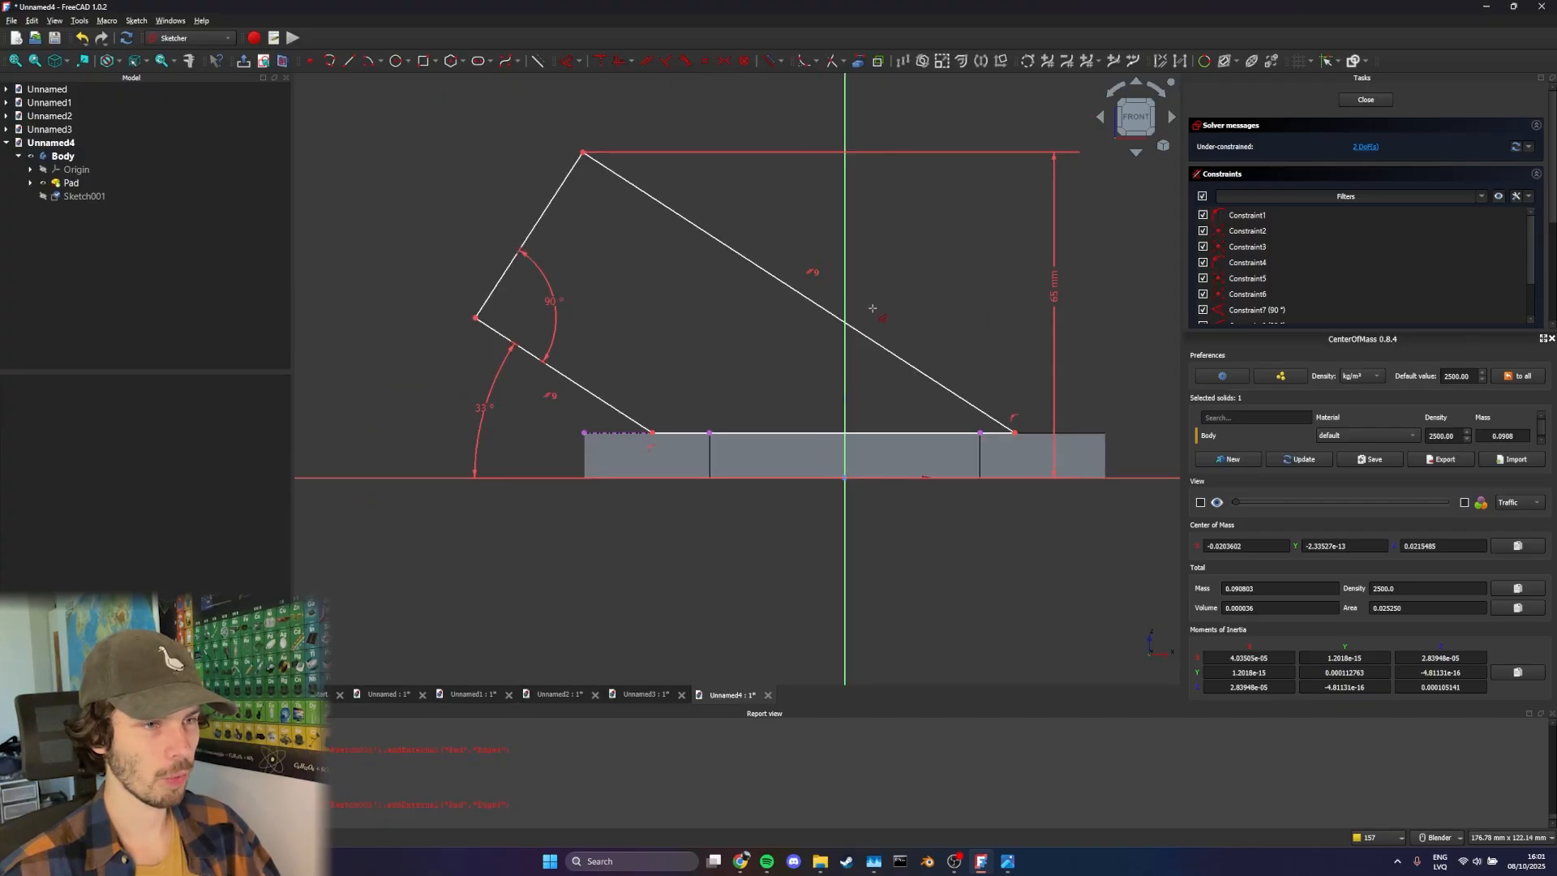
pyautogui.scroll(1, 873, 308)
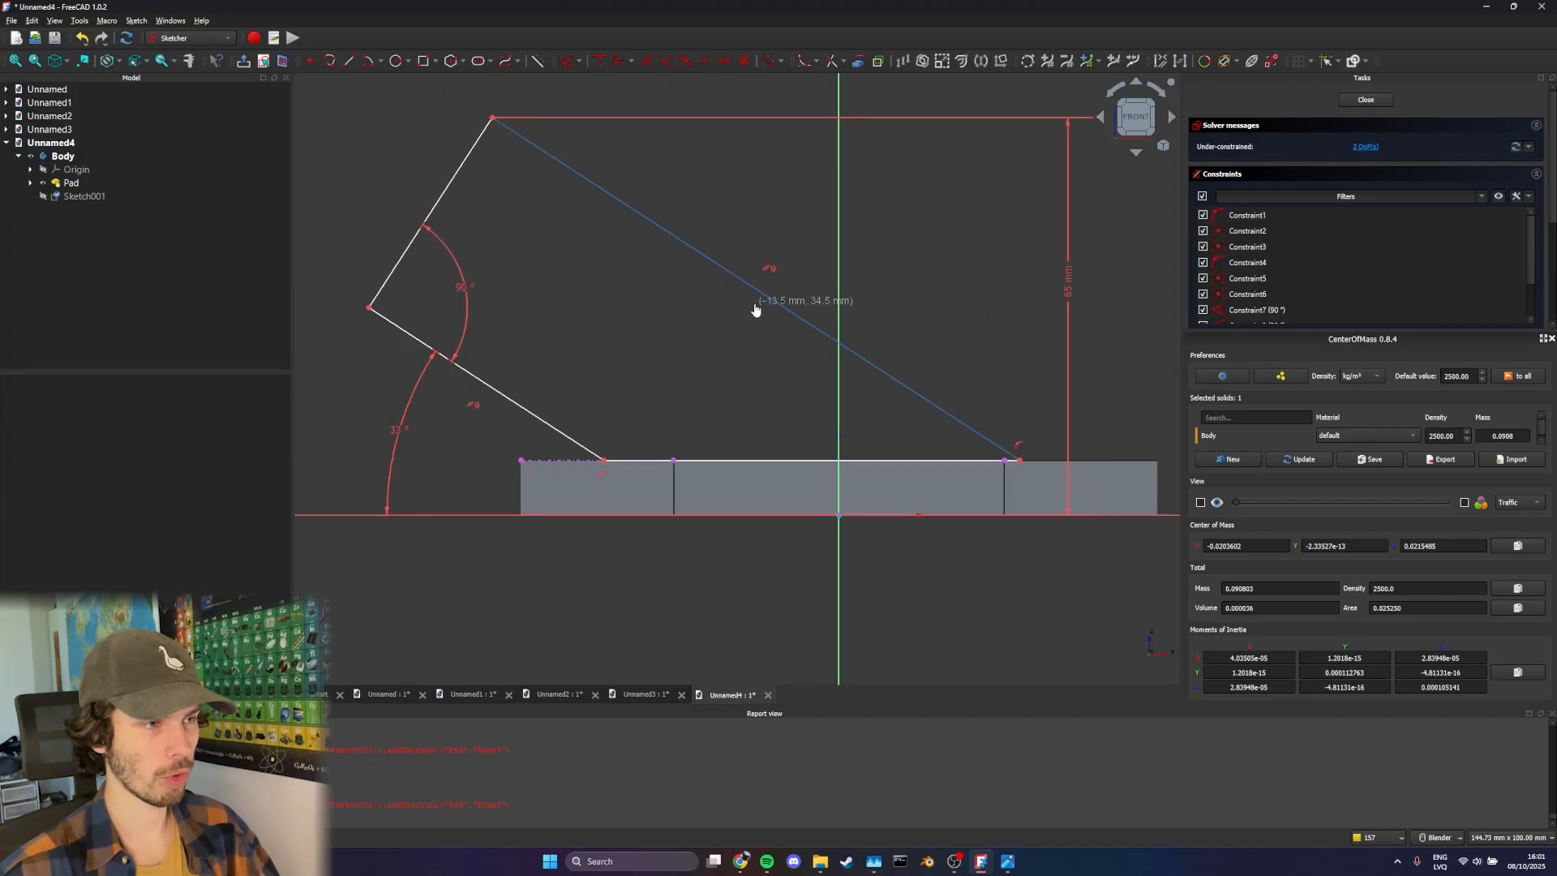
pyautogui.moveTo(755, 309)
pyautogui.mouseDown()
pyautogui.moveTo(737, 292)
pyautogui.moveTo(791, 309)
pyautogui.moveTo(751, 305)
pyautogui.mouseUp()
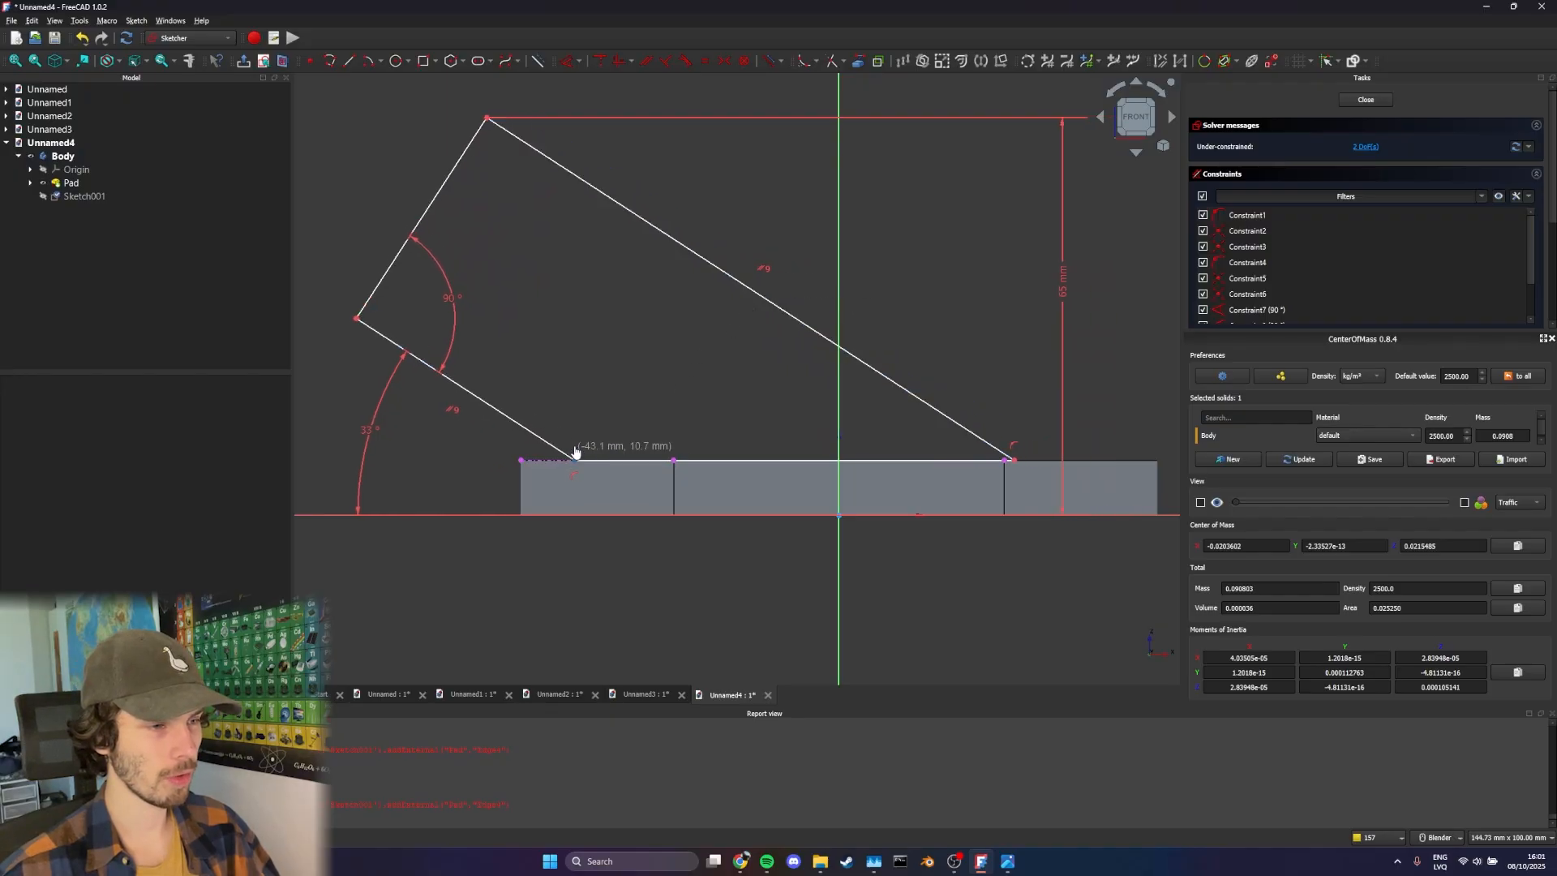
pyautogui.moveTo(575, 452); pyautogui.dragTo(620, 461)
pyautogui.keyDown('shift'); pyautogui.moveTo(588, 370); pyautogui.dragTo(629, 367, button='middle'); pyautogui.keyUp('shift')
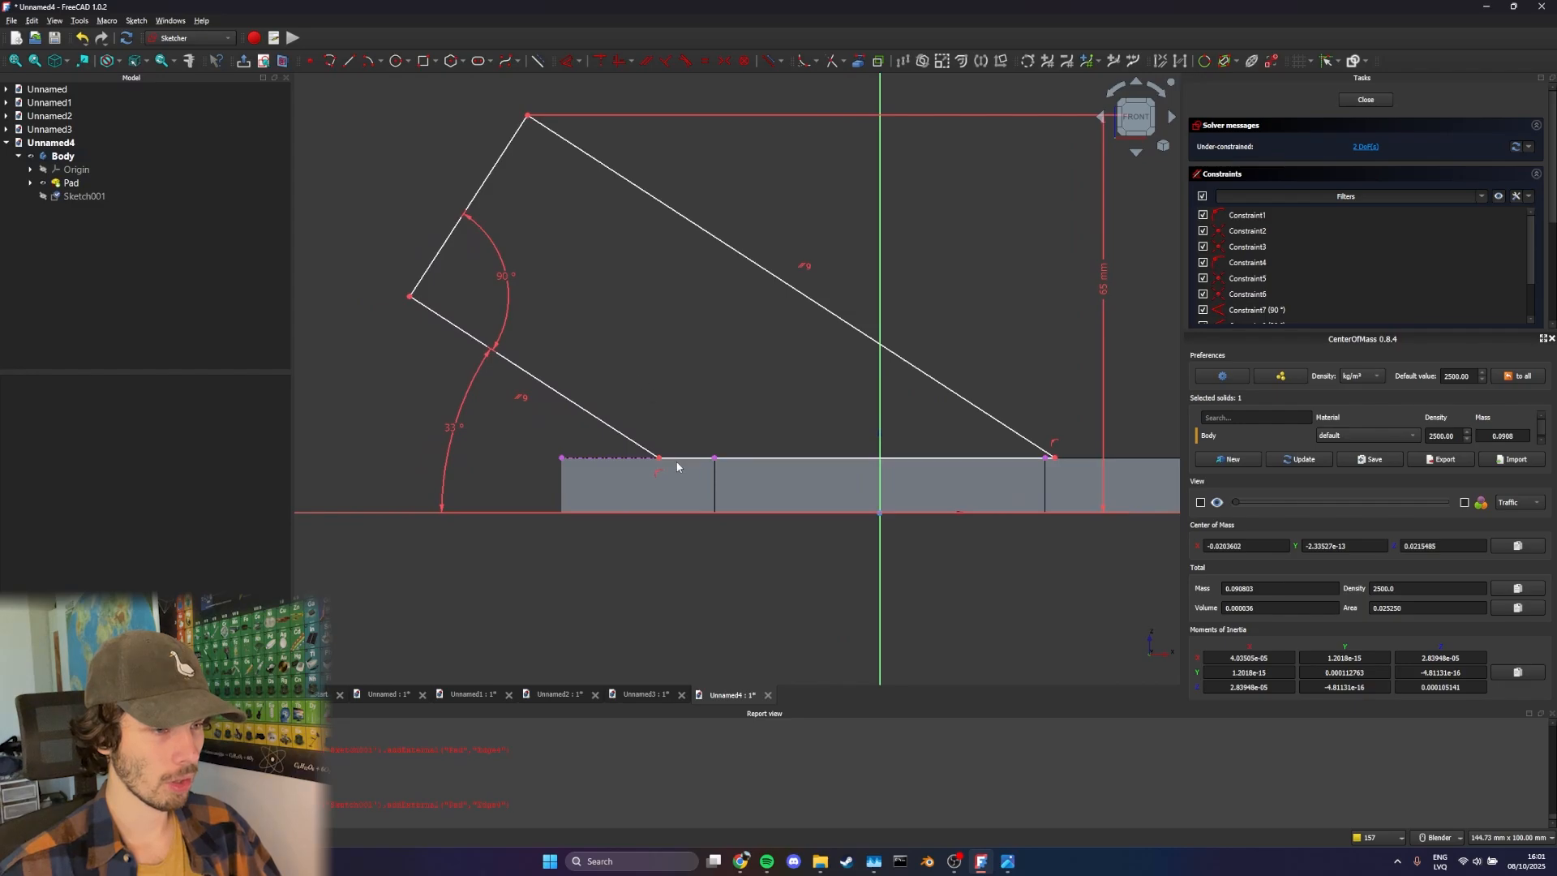
pyautogui.moveTo(638, 462); pyautogui.dragTo(639, 462)
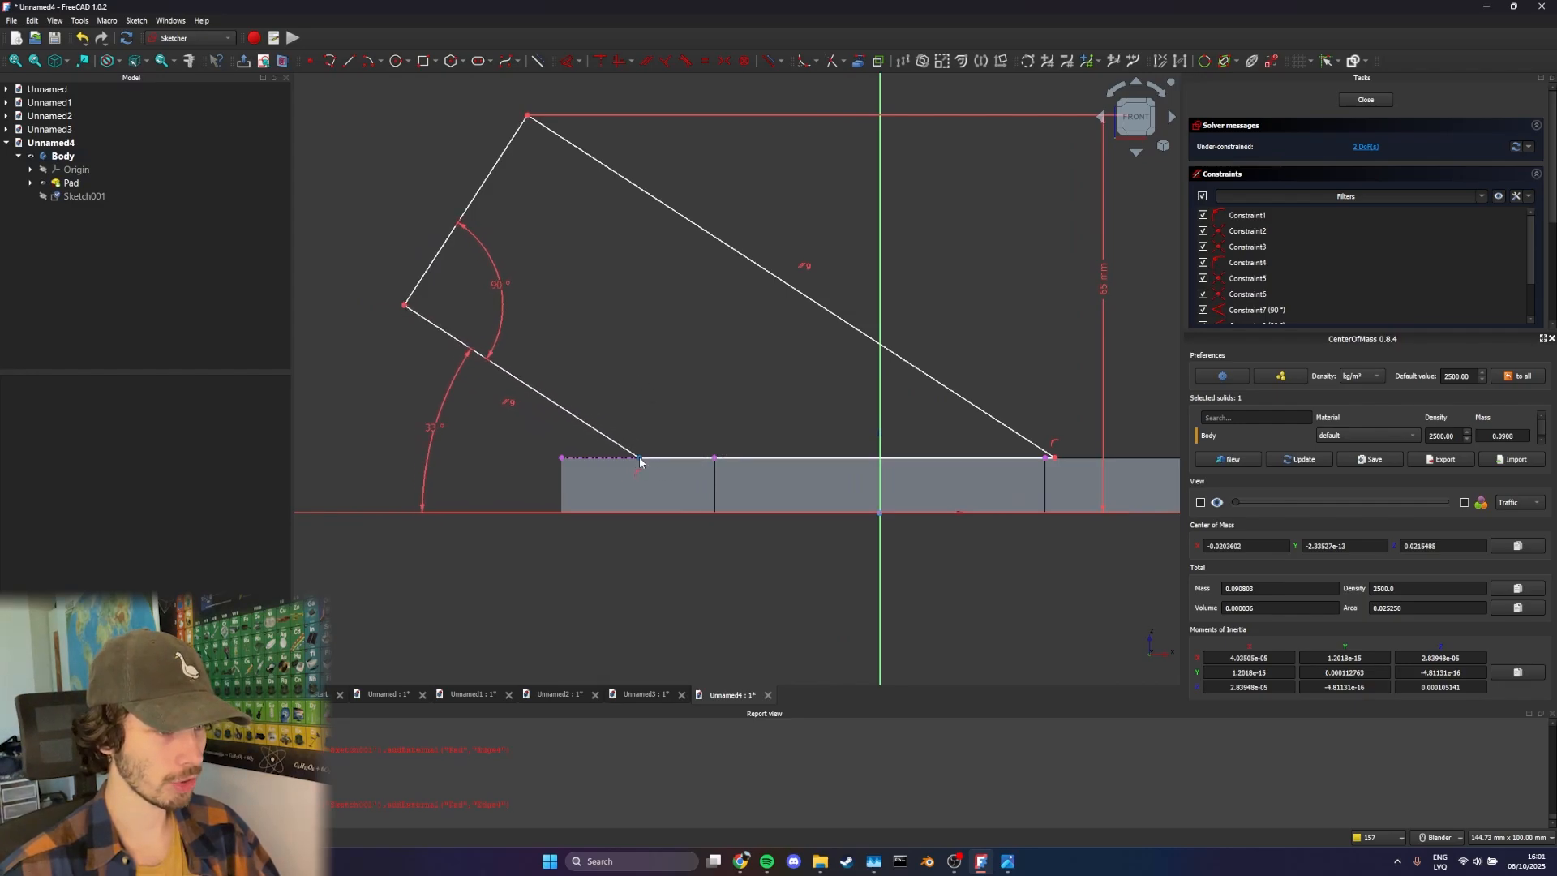
# Dimension the horizontal distance from the plate's top-left corner to the foot of the lower slanted edge as 16 mm
pyautogui.press('d')
pyautogui.click(641, 459)
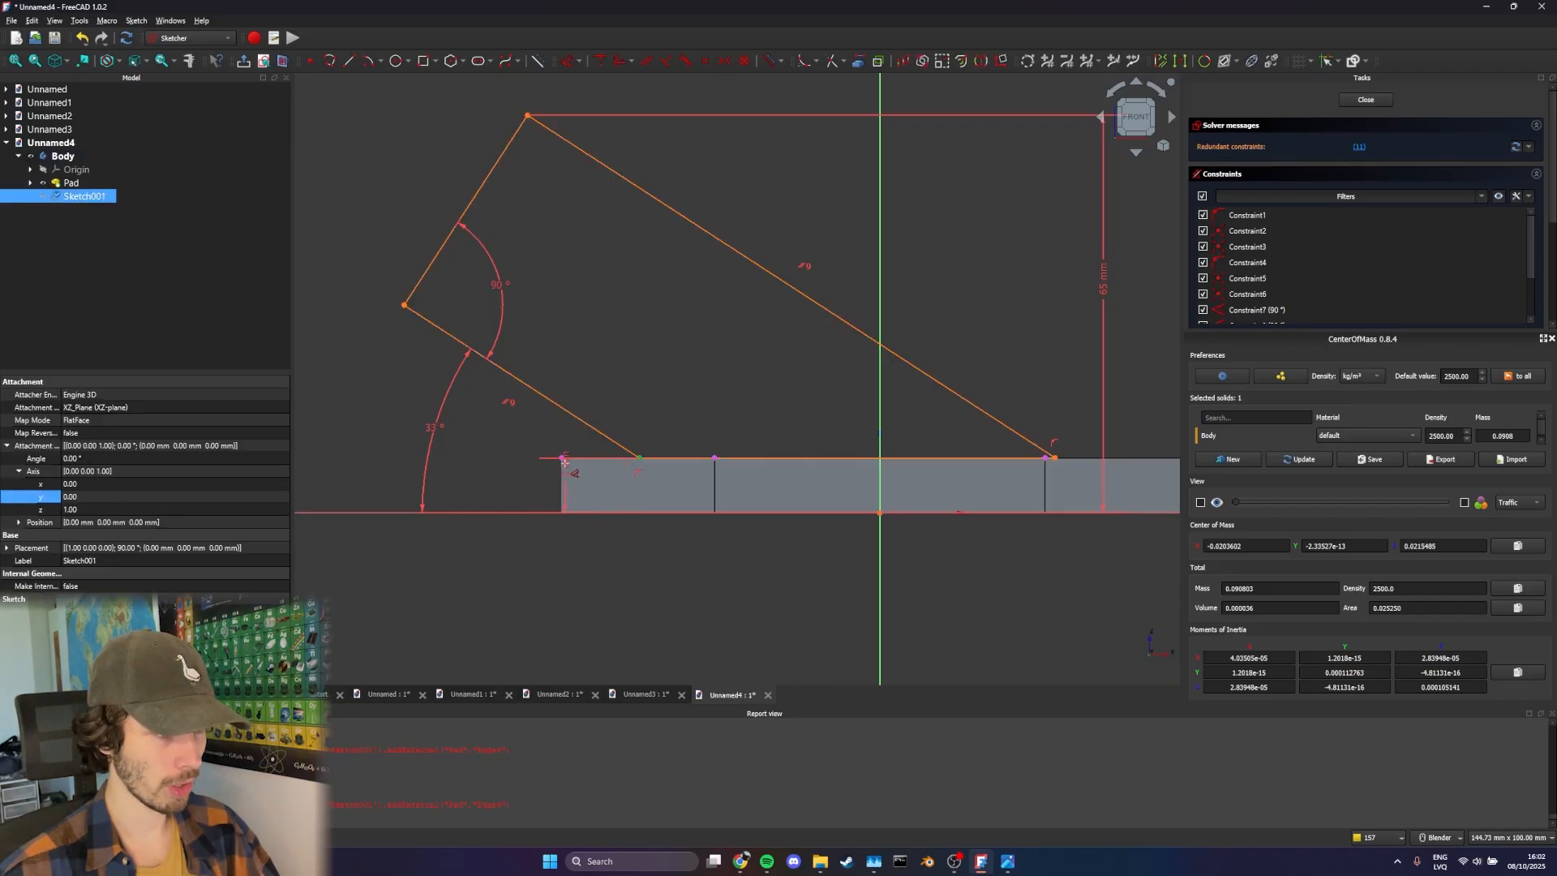
pyautogui.click(560, 458)
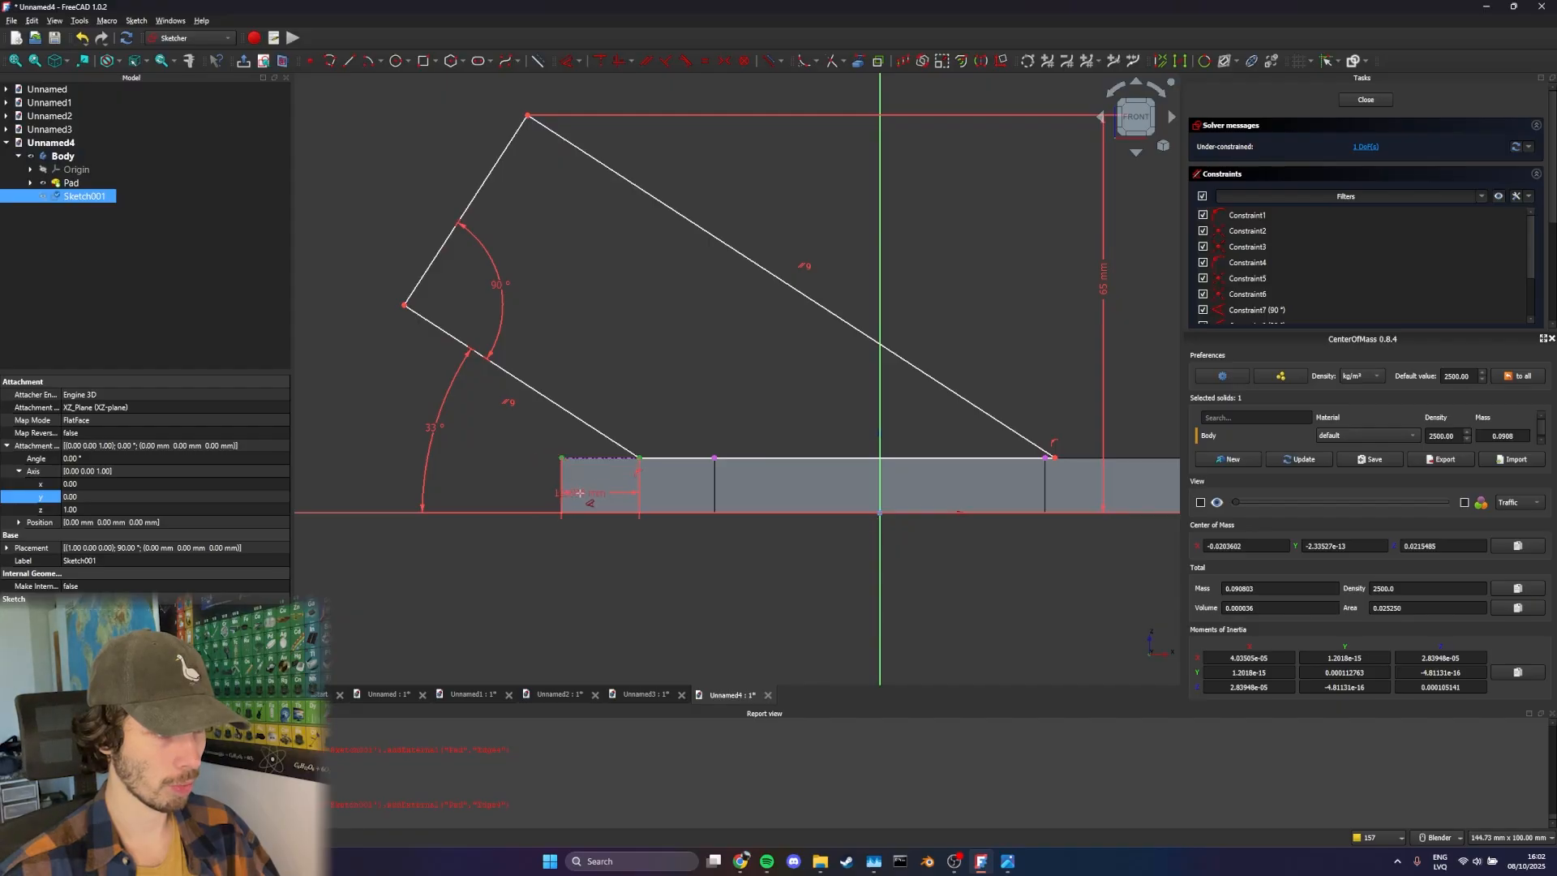
pyautogui.click(608, 554)
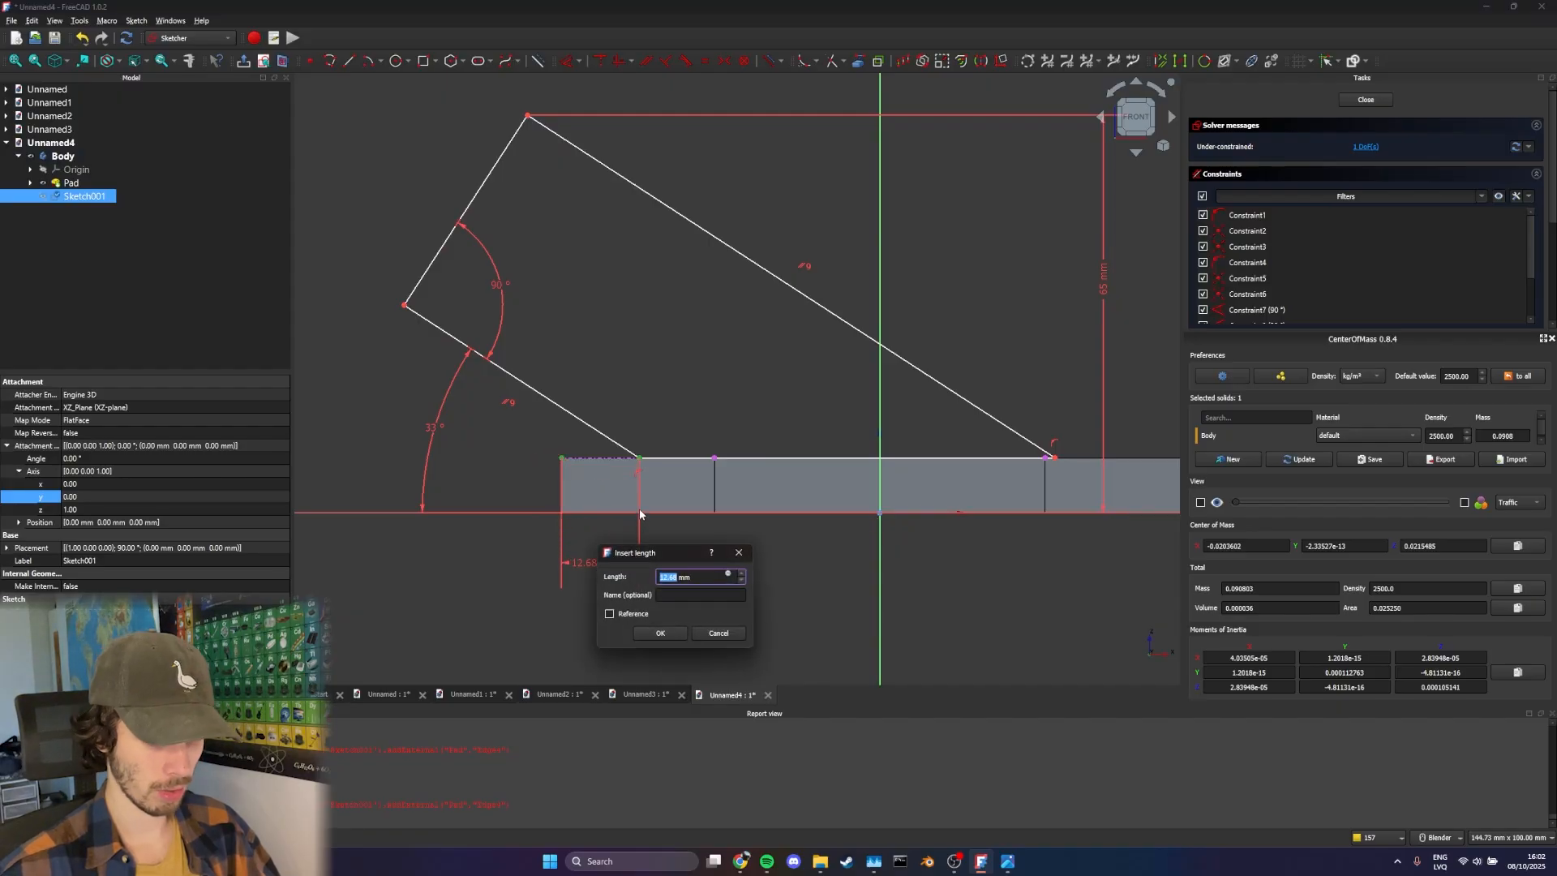
pyautogui.write('16')
pyautogui.press('Return')
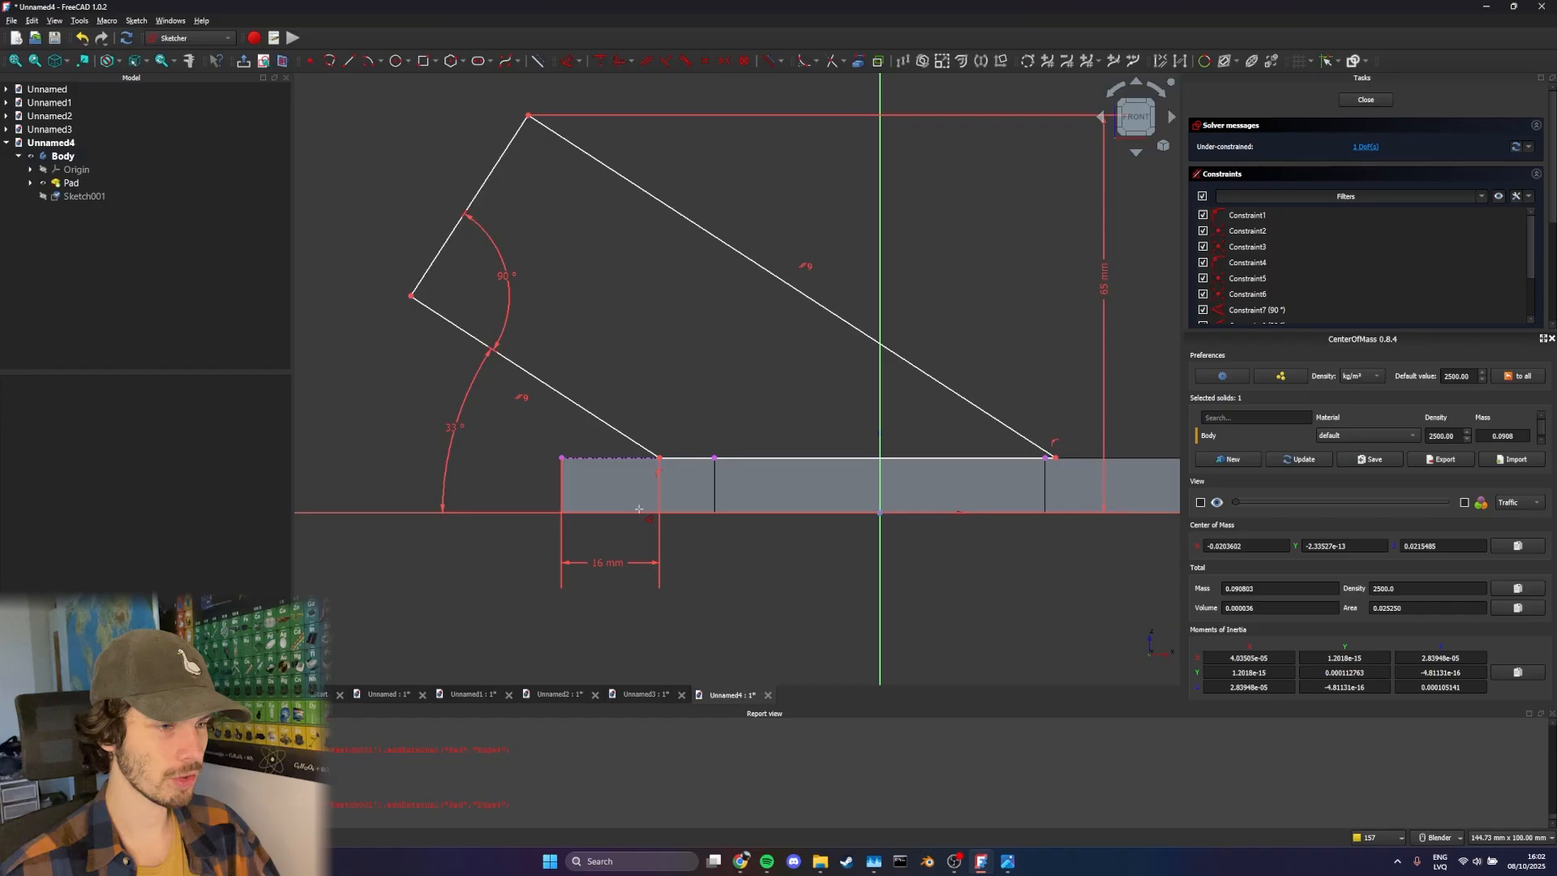
# Dimension the slanted profile's short end edge as 35 mm and close the sketch
pyautogui.moveTo(643, 455)
pyautogui.mouseDown()
pyautogui.moveTo(626, 448)
pyautogui.moveTo(610, 379)
pyautogui.moveTo(693, 408)
pyautogui.moveTo(639, 386)
pyautogui.moveTo(719, 382)
pyautogui.moveTo(633, 379)
pyautogui.moveTo(661, 370)
pyautogui.moveTo(616, 357)
pyautogui.mouseUp()
pyautogui.keyDown('shift'); pyautogui.moveTo(557, 231); pyautogui.dragTo(603, 295, button='middle'); pyautogui.keyUp('shift')
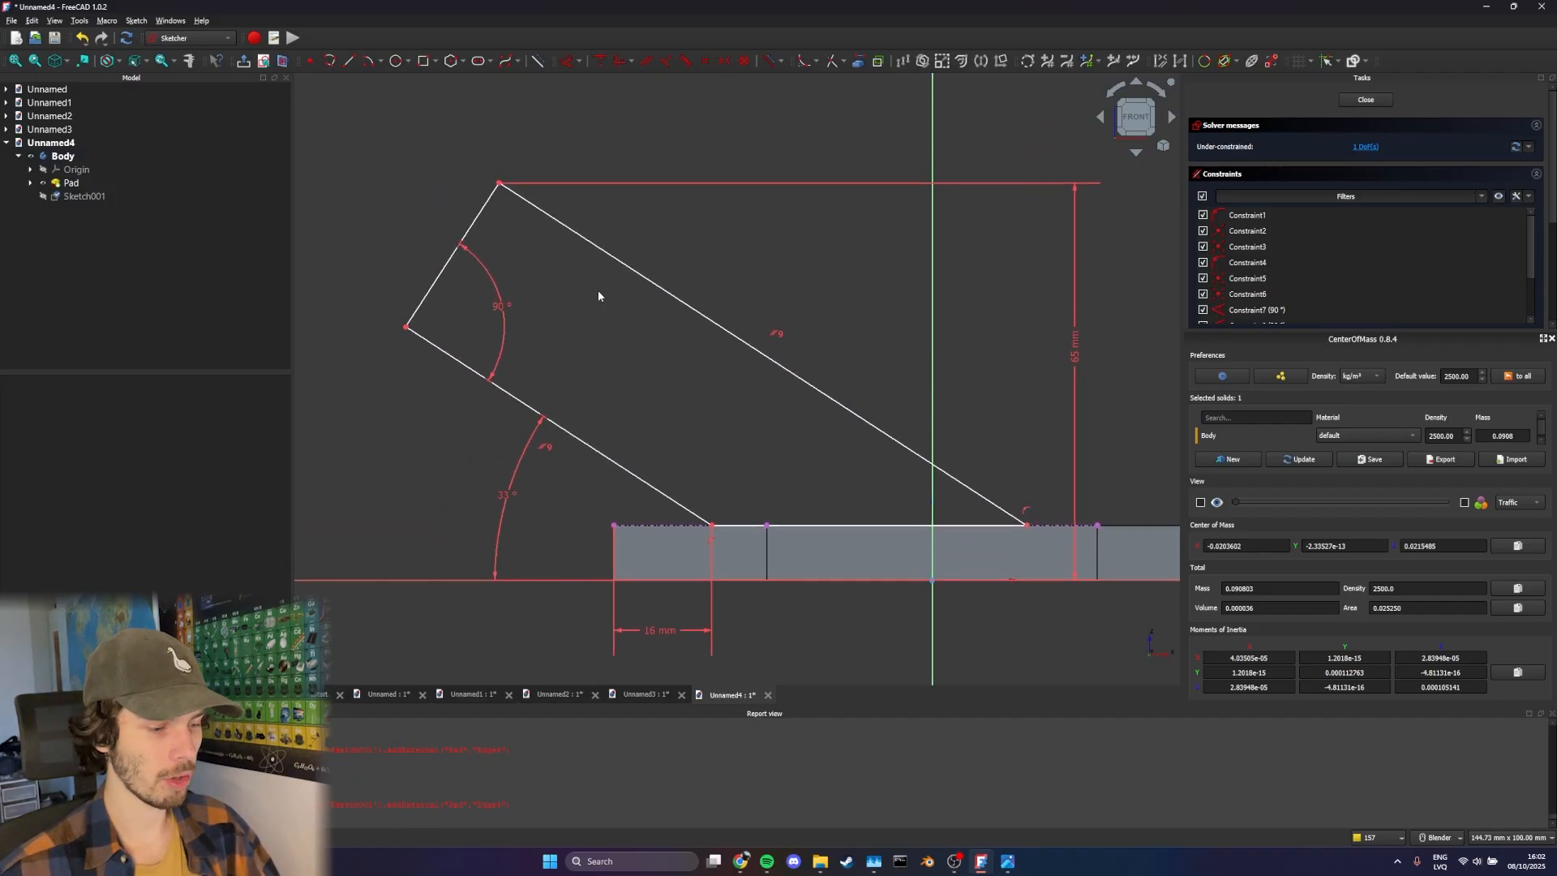
pyautogui.press('d')
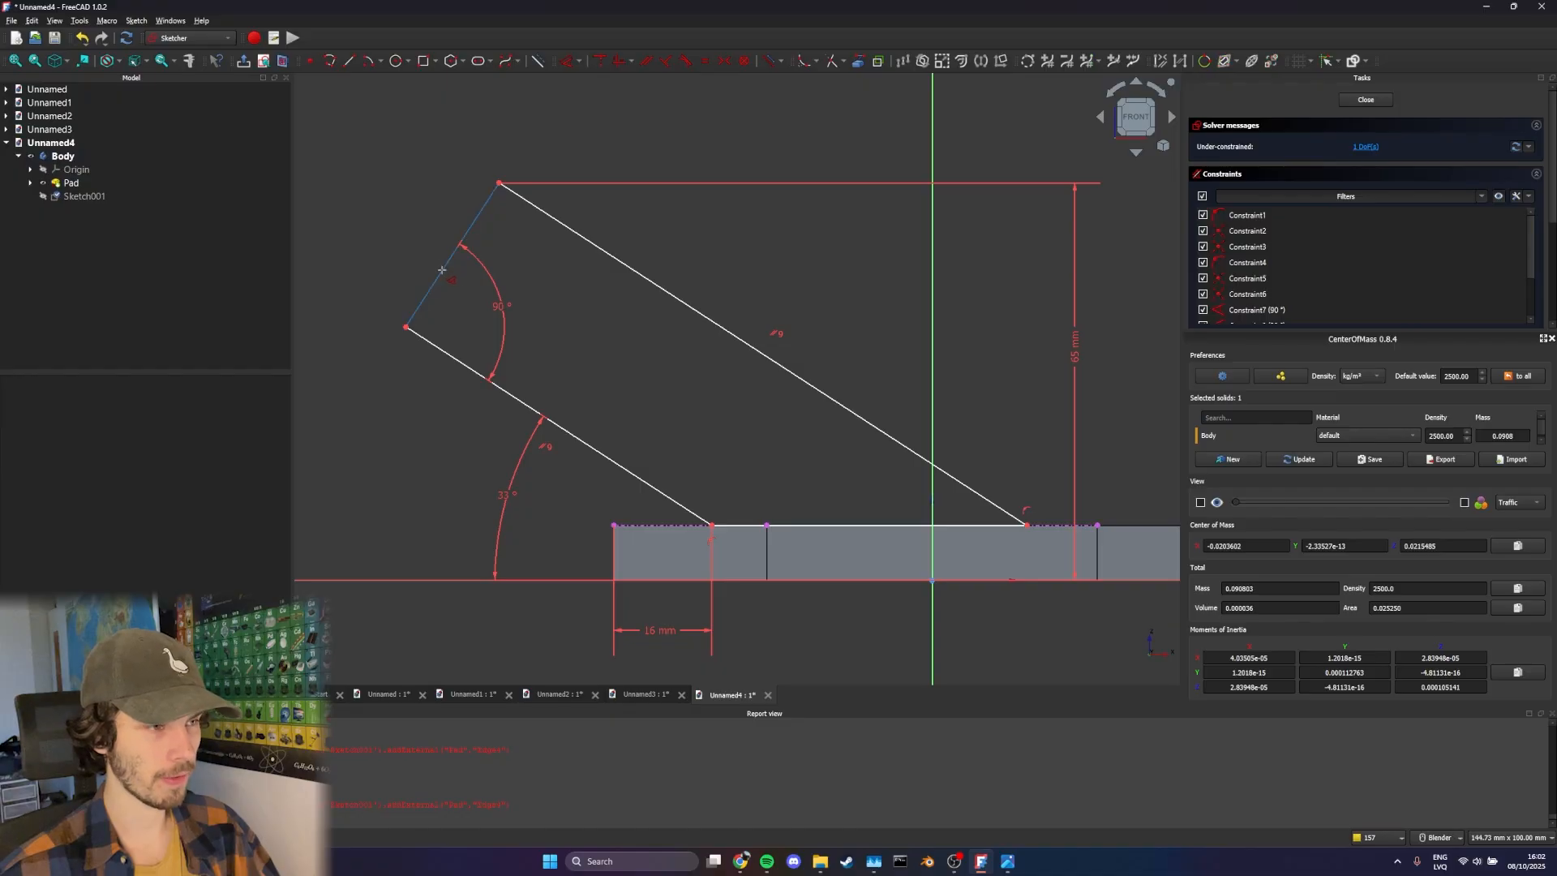
pyautogui.click(443, 276)
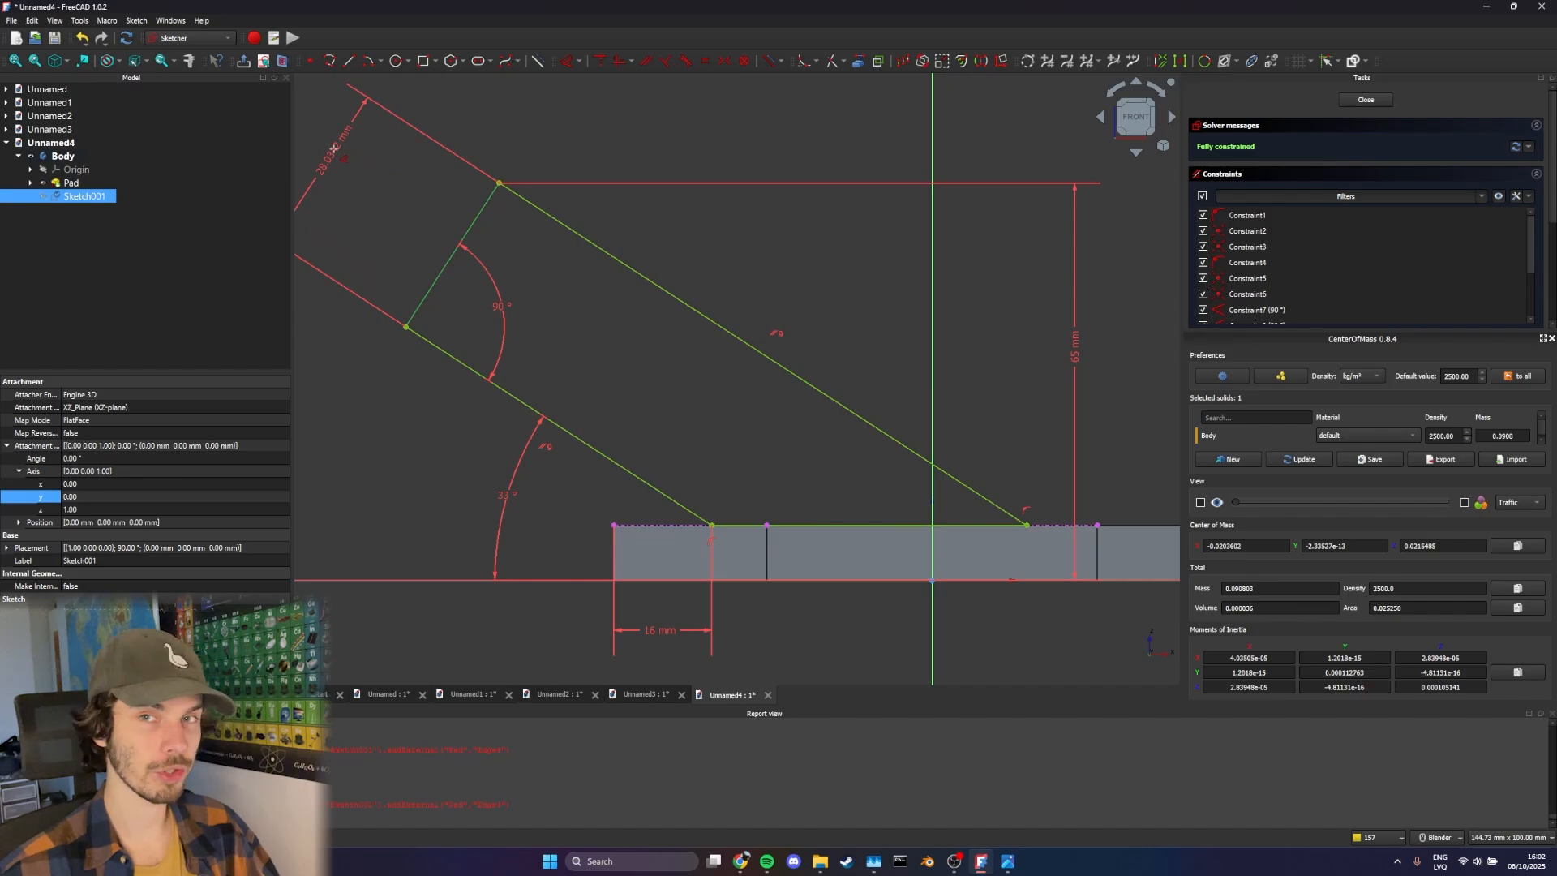
pyautogui.click(334, 149)
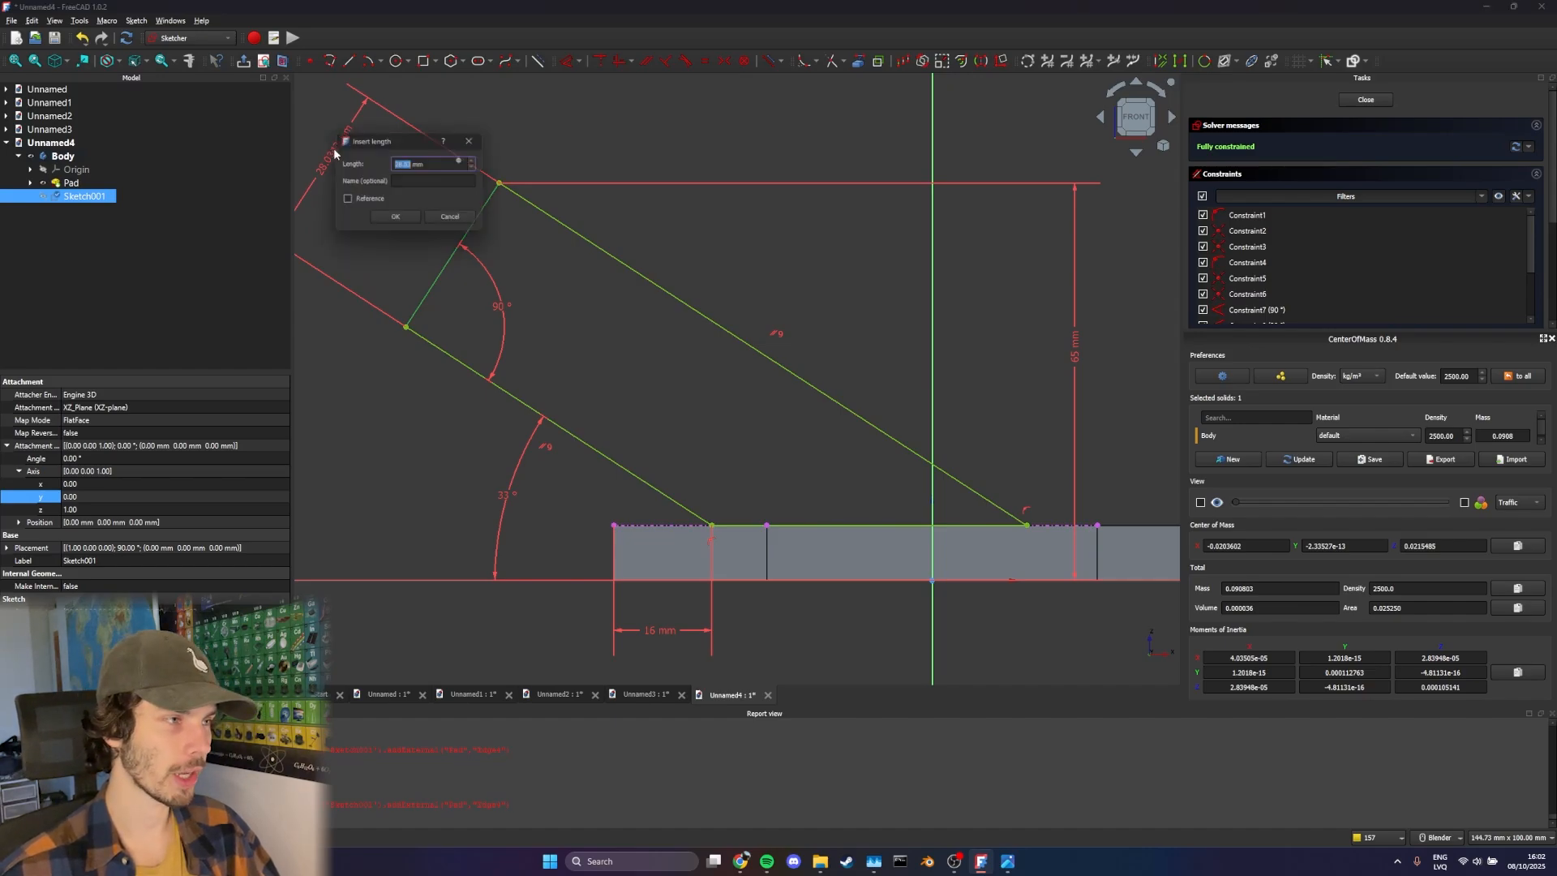
pyautogui.write('35')
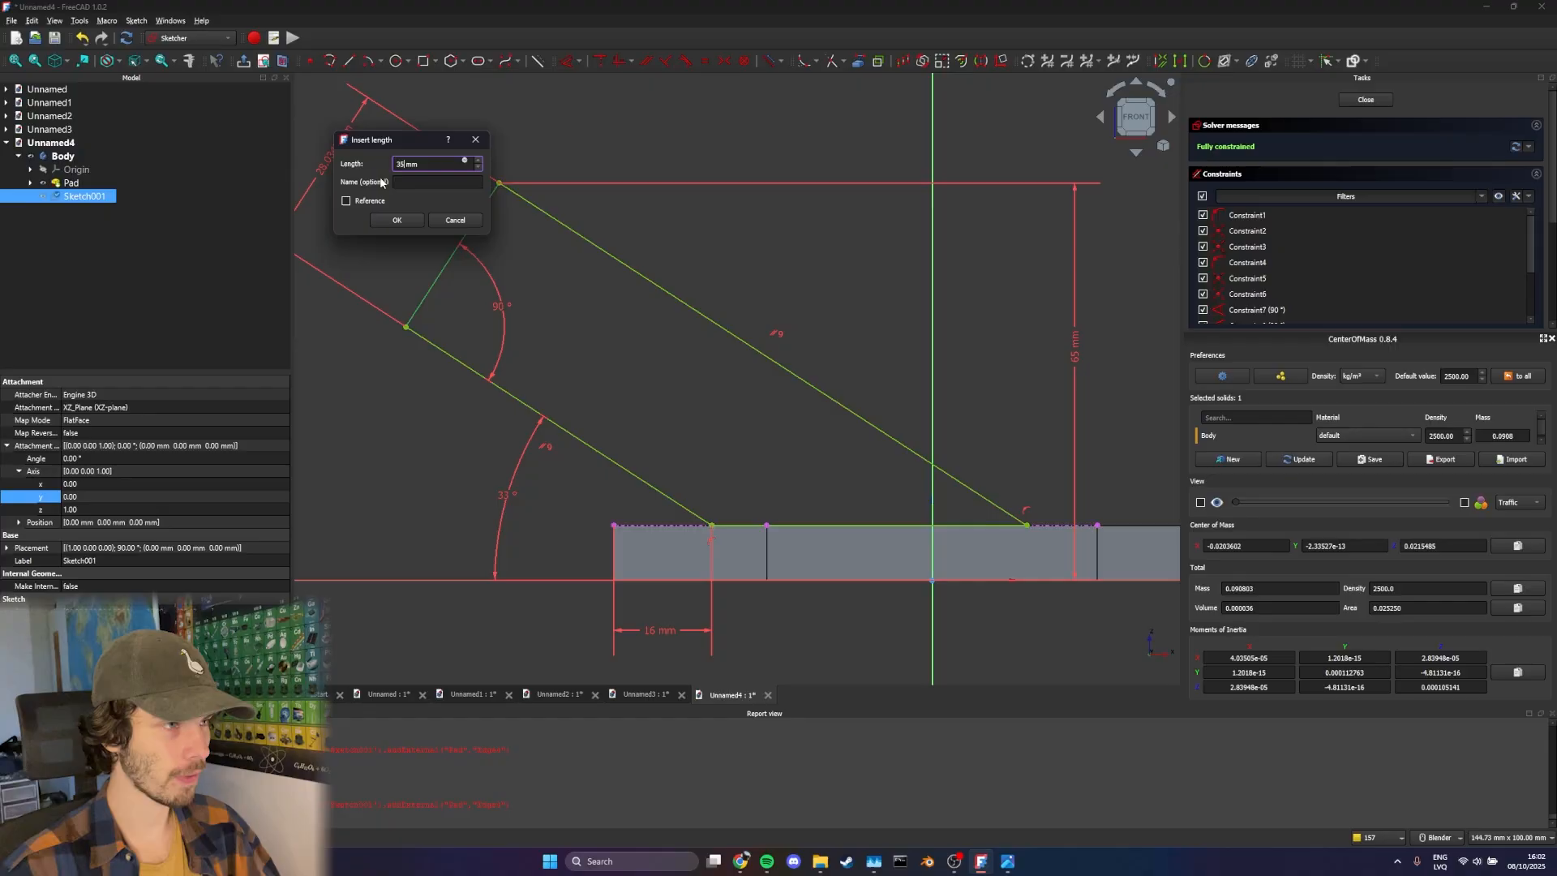
pyautogui.press('Return')
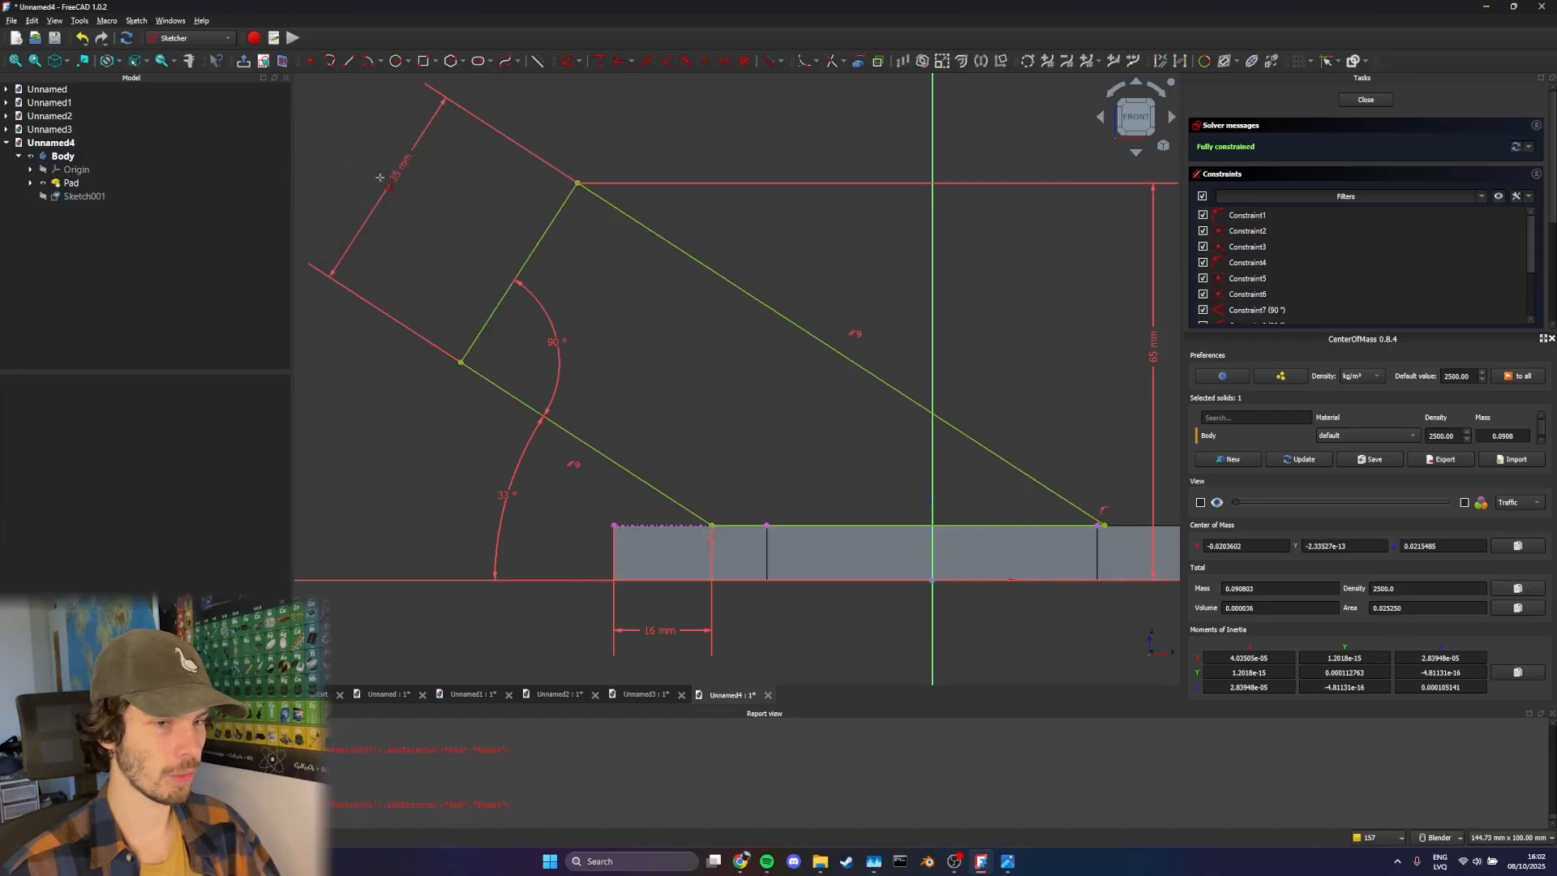
pyautogui.scroll(-2, 379, 187)
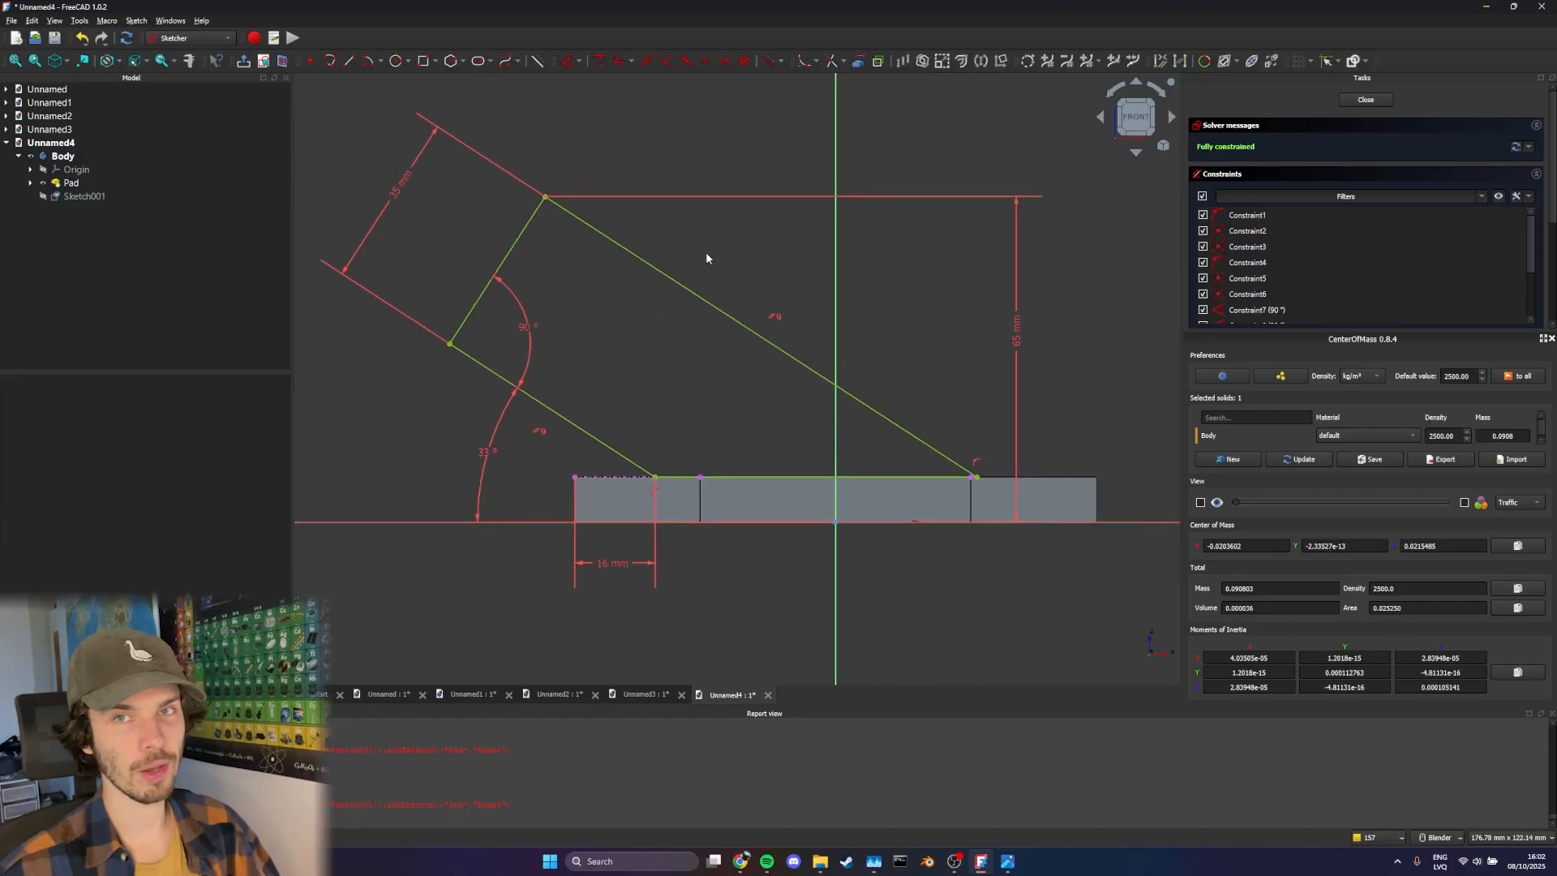
pyautogui.press('d')
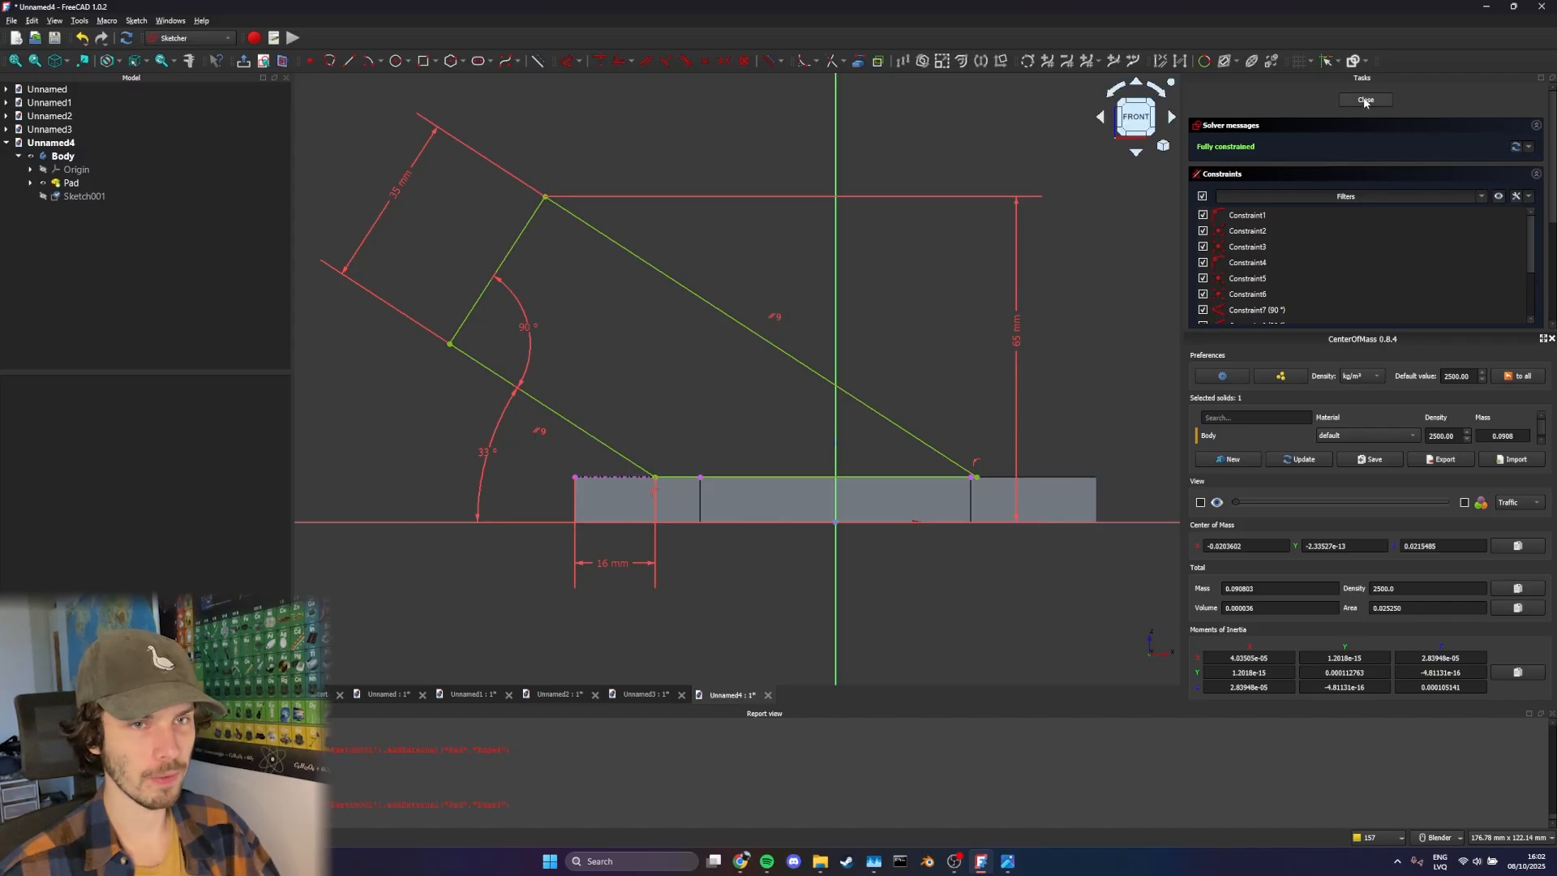
pyautogui.click(1366, 99)
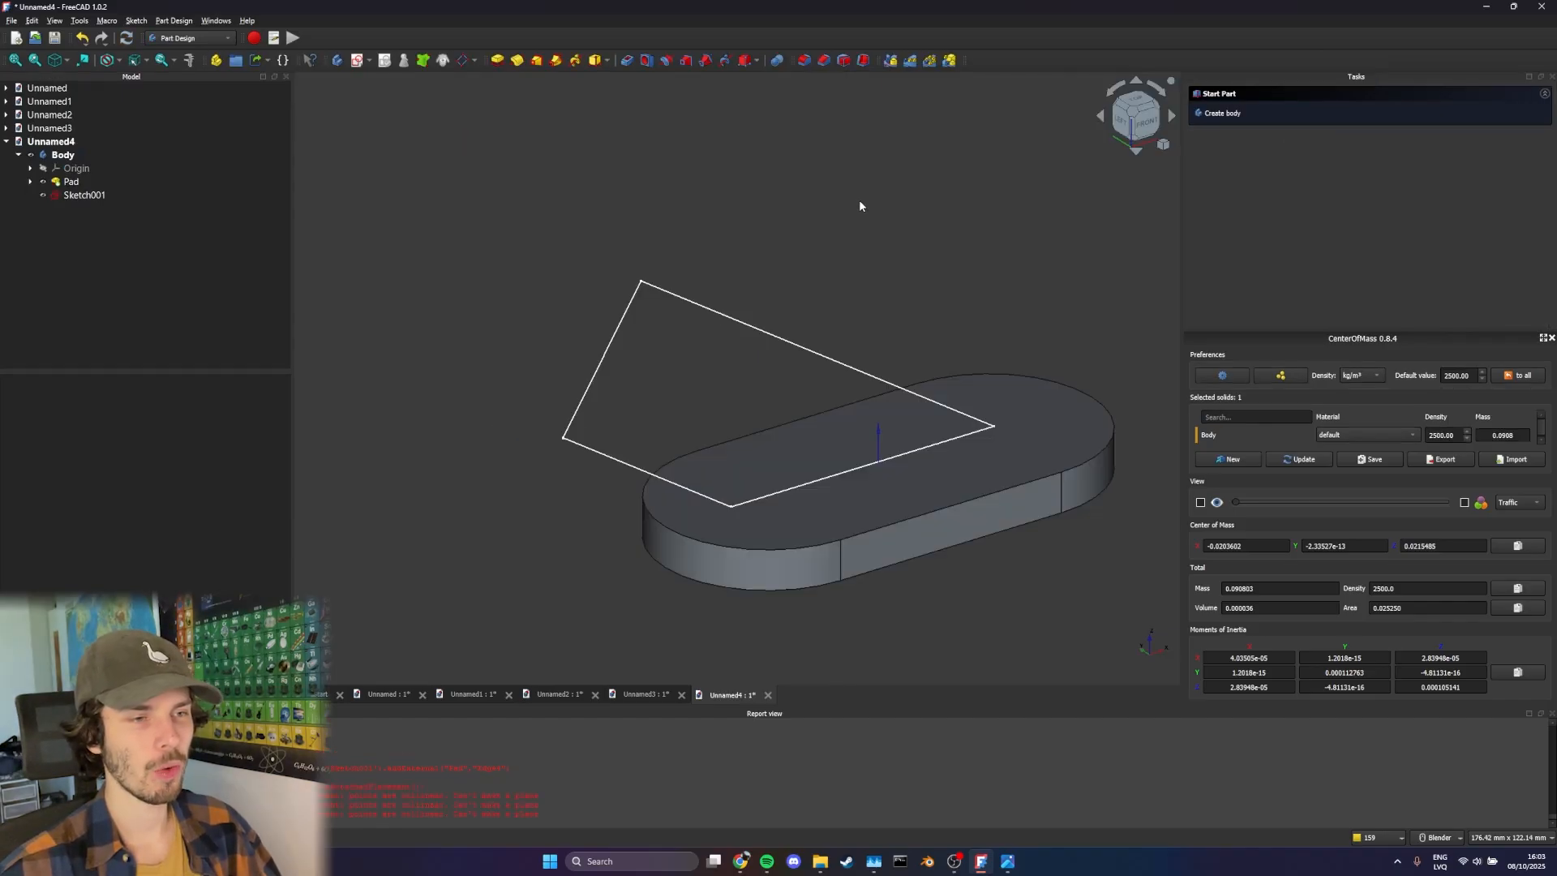
pyautogui.moveTo(855, 199)
pyautogui.mouseDown(button='middle')
pyautogui.moveTo(765, 198)
pyautogui.moveTo(844, 191)
pyautogui.mouseUp(button='middle')
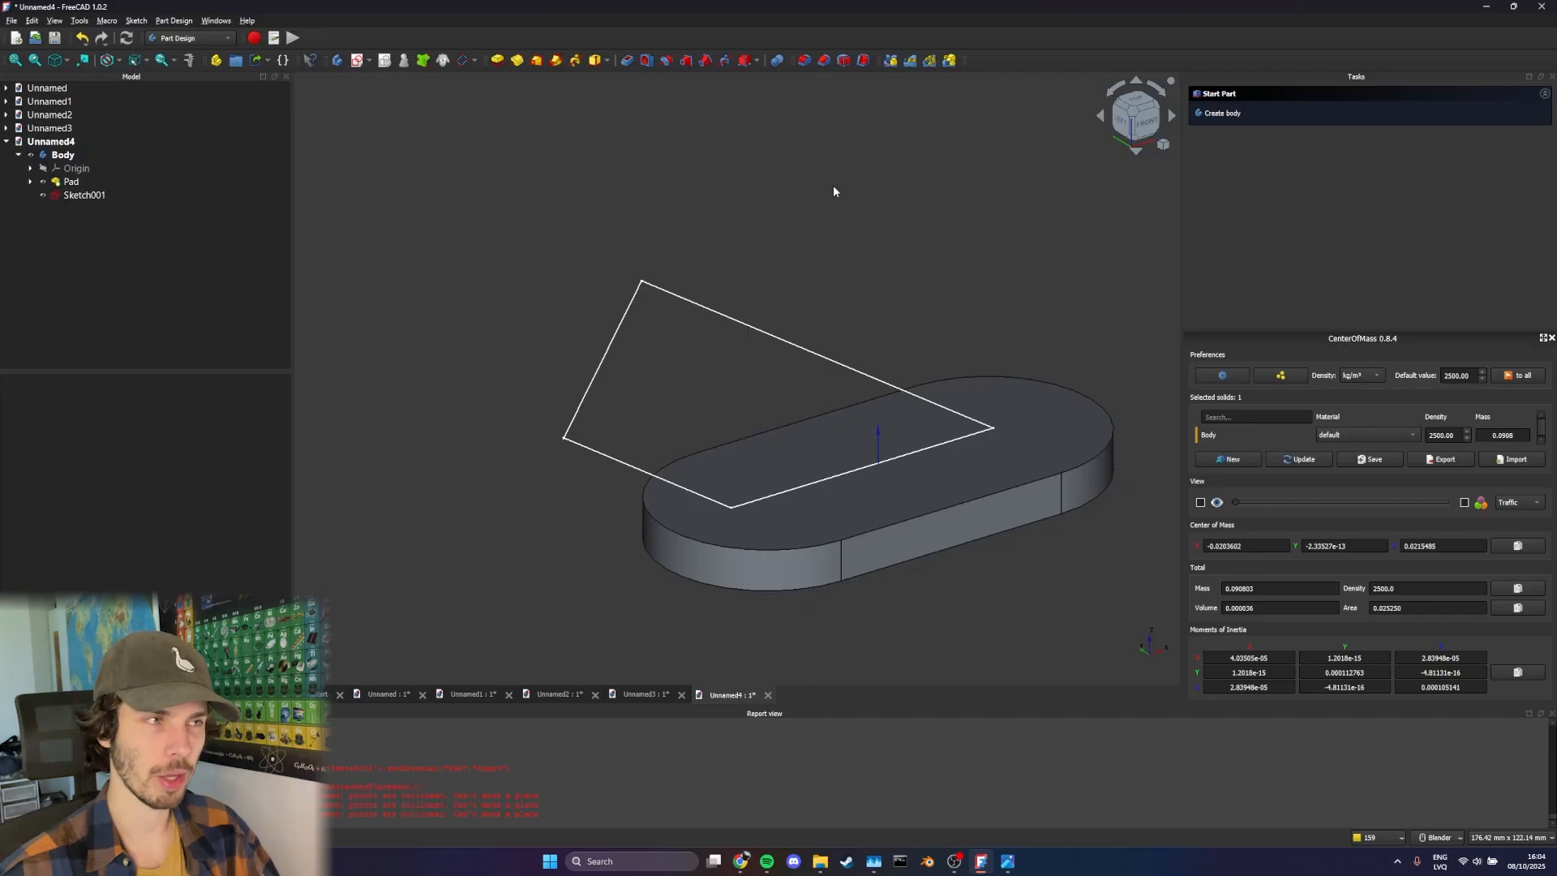
# Create a datum plane normal to the profile's upper slanted edge, passing through the short end edge
pyautogui.click(661, 289)
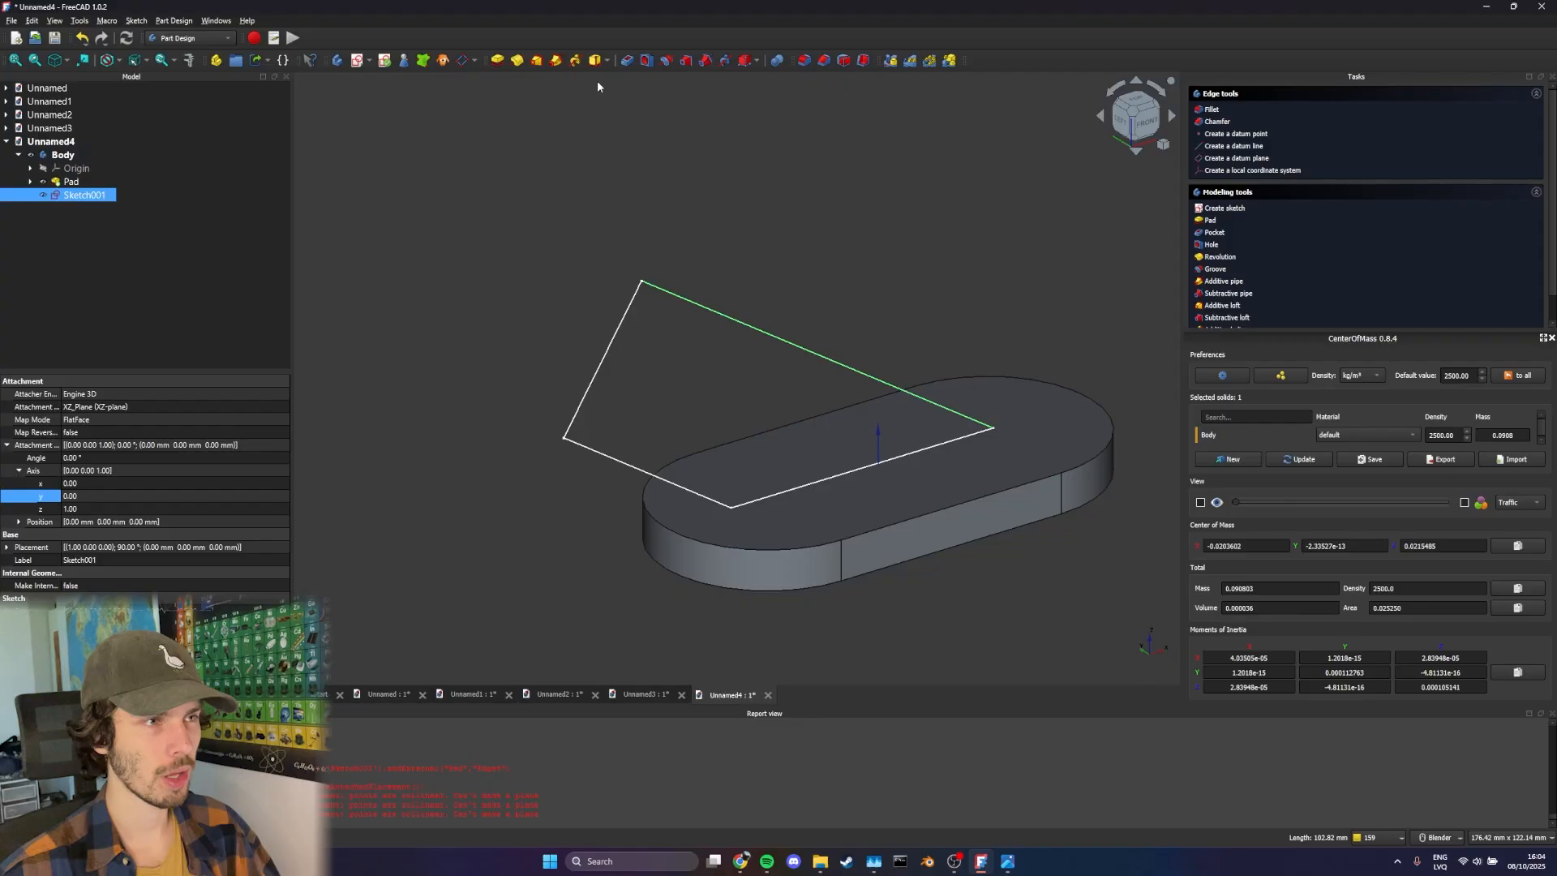
pyautogui.click(464, 61)
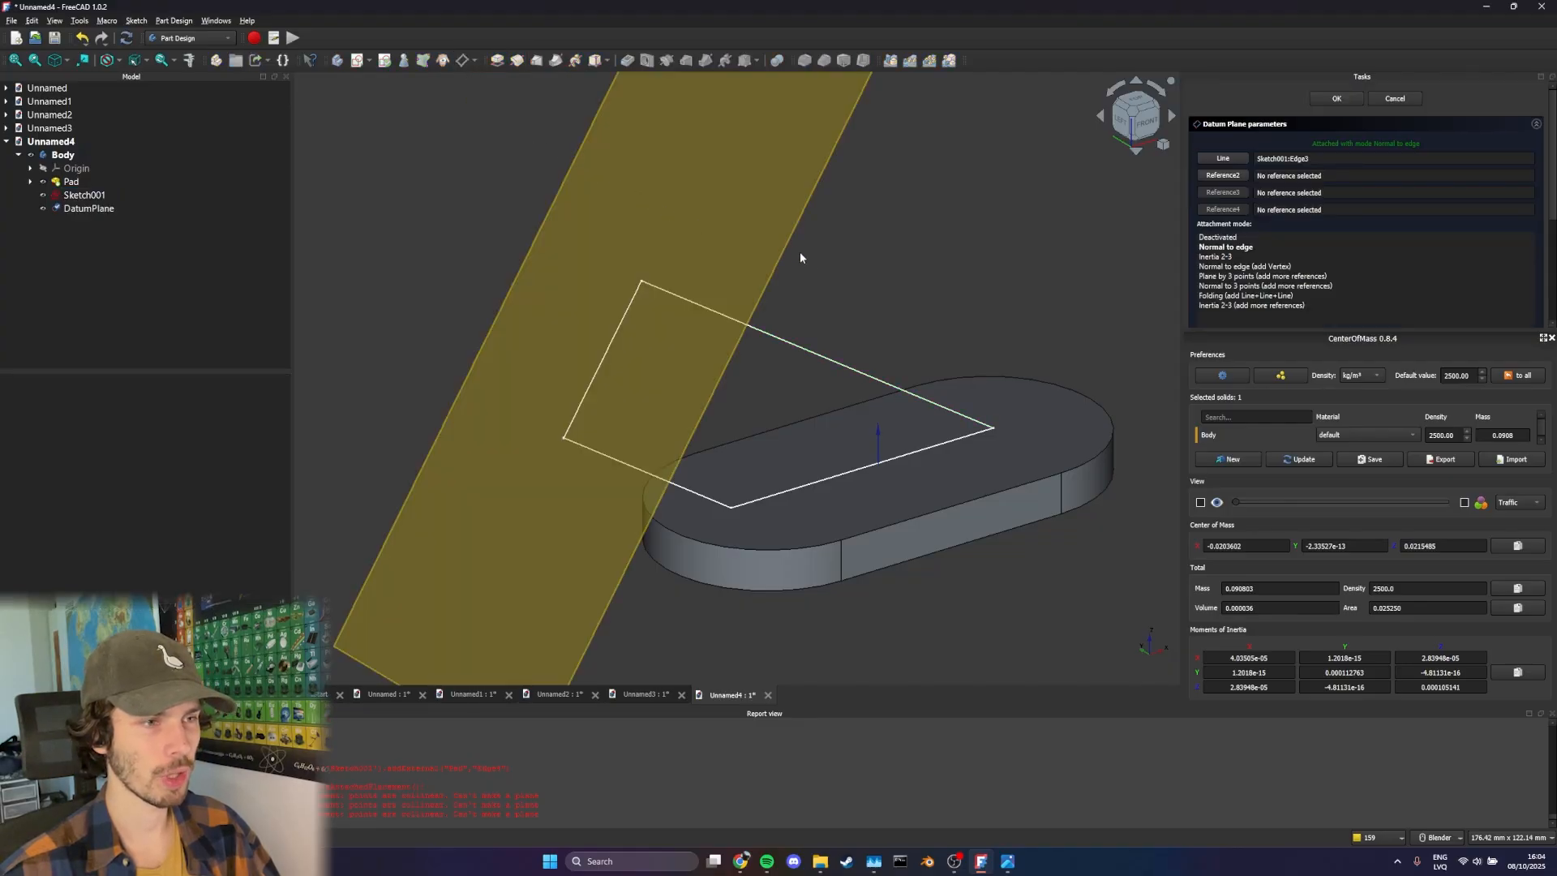
pyautogui.moveTo(699, 235); pyautogui.dragTo(552, 215, button='middle')
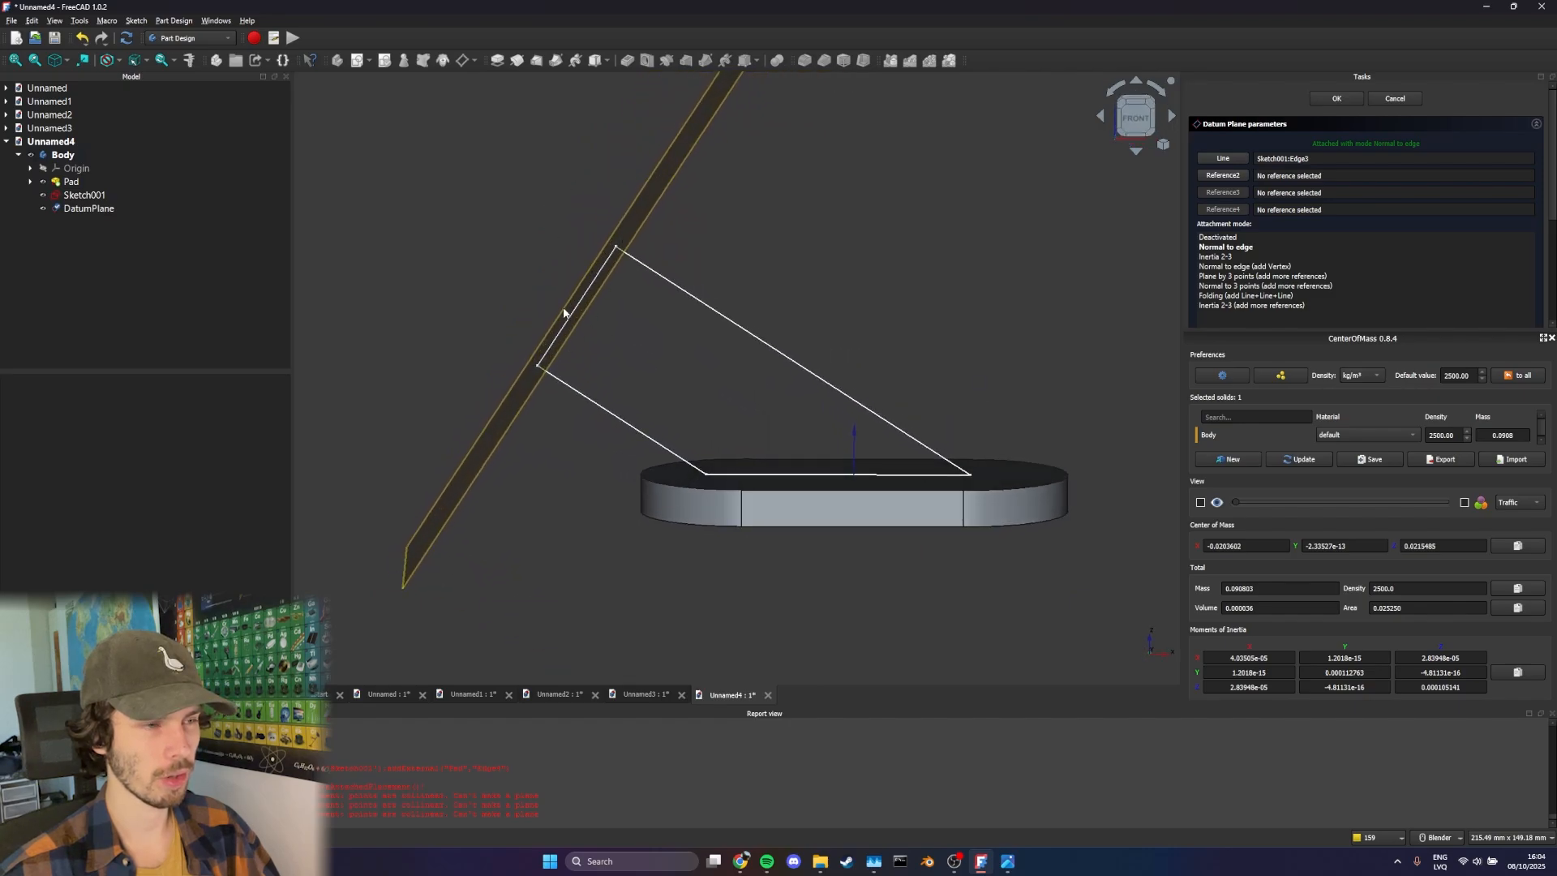
pyautogui.keyDown('shift'); pyautogui.moveTo(638, 262); pyautogui.dragTo(771, 347, button='middle'); pyautogui.keyUp('shift')
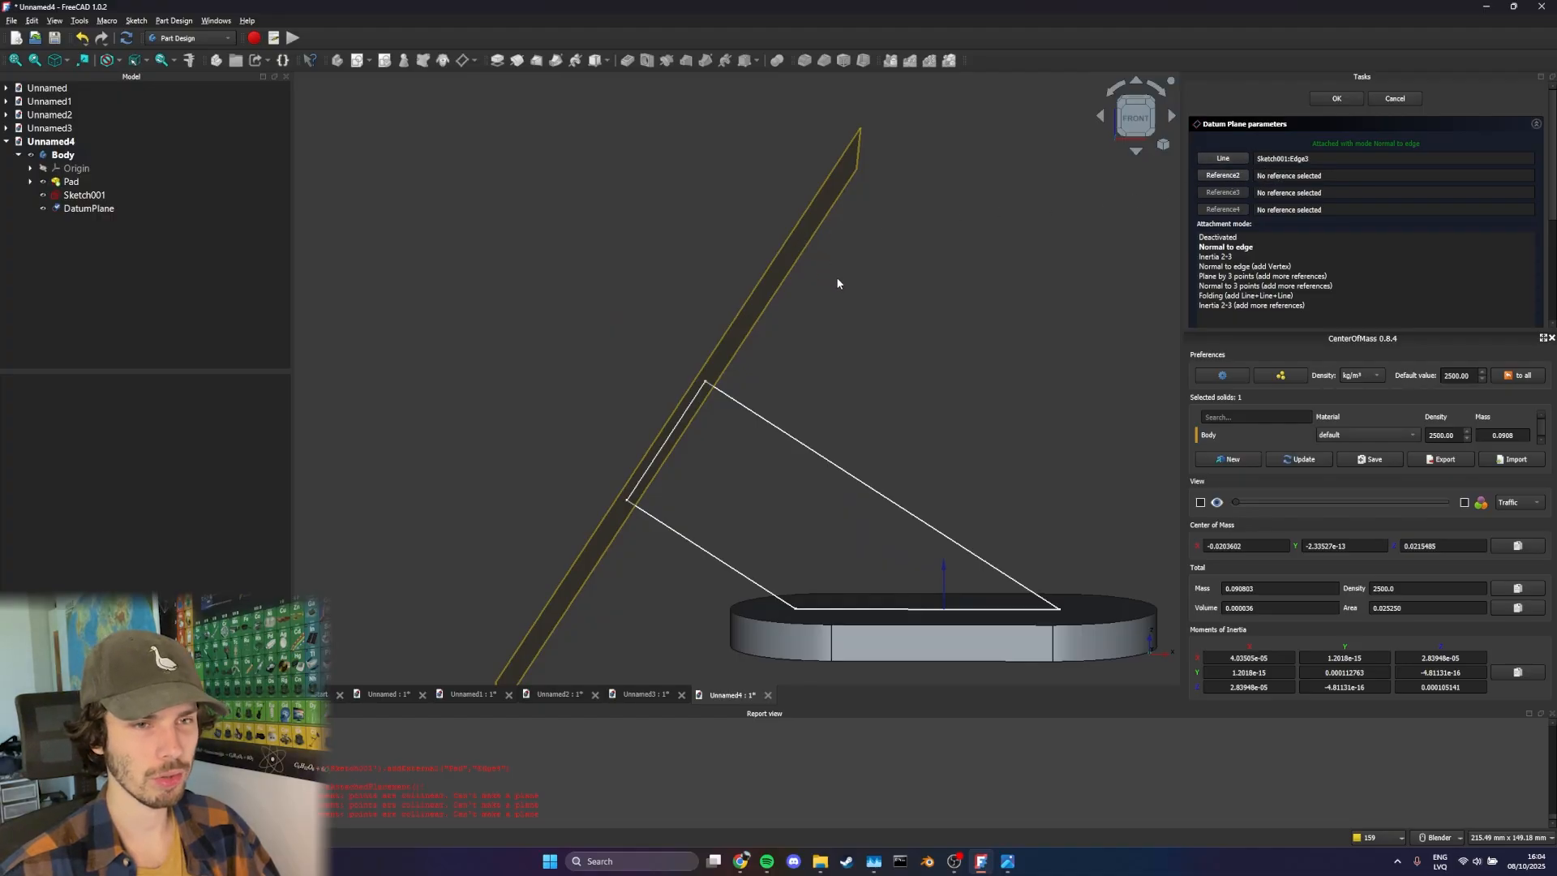
pyautogui.moveTo(837, 283)
pyautogui.mouseDown(button='middle')
pyautogui.moveTo(974, 310)
pyautogui.moveTo(859, 287)
pyautogui.mouseUp(button='middle')
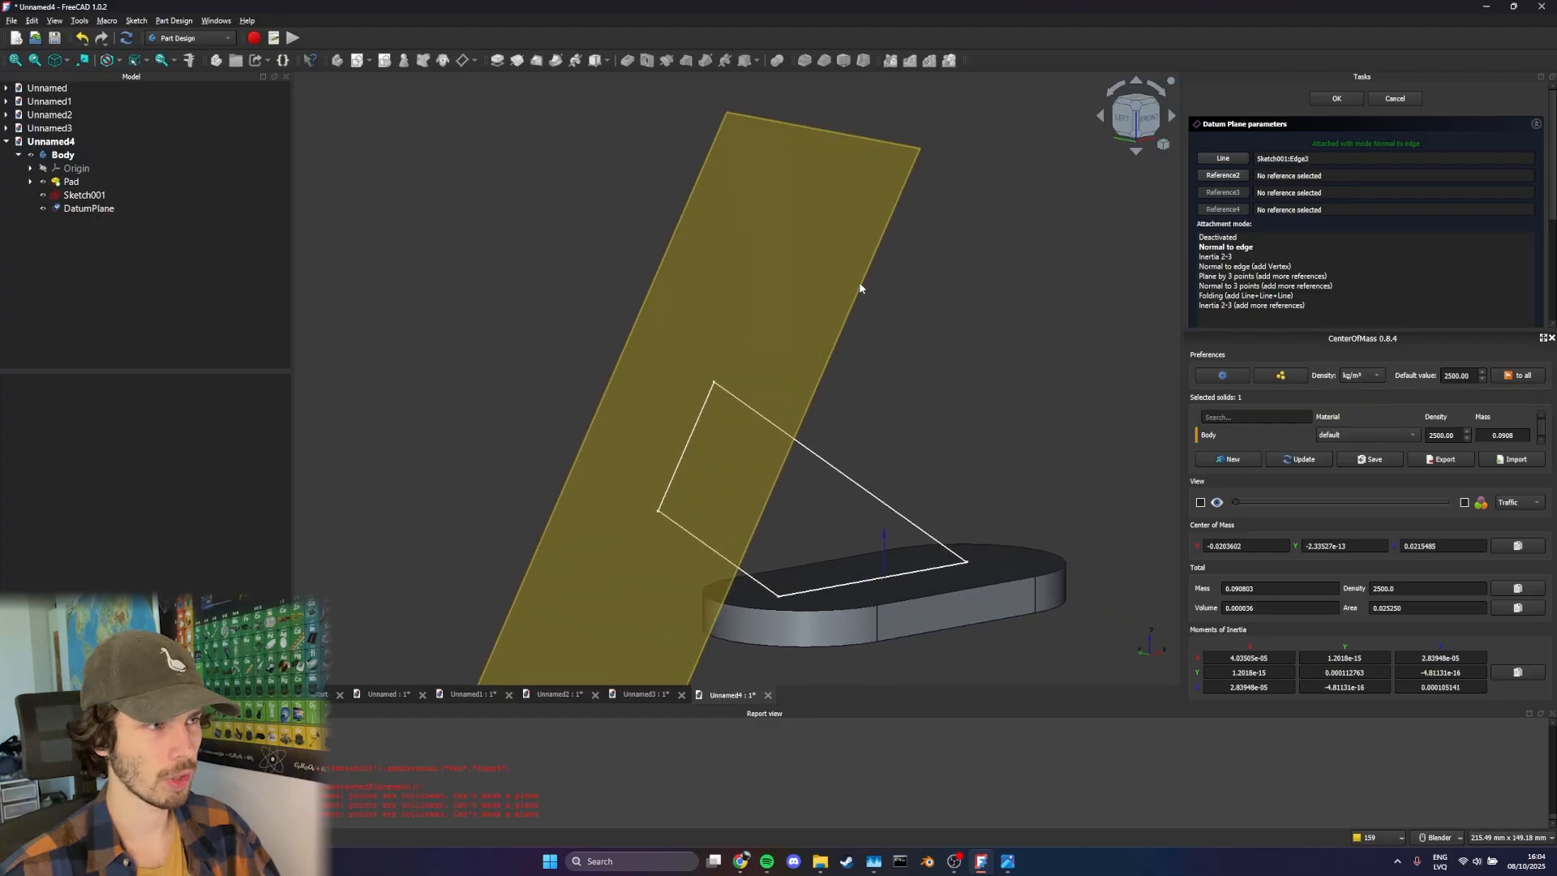
pyautogui.click(1349, 99)
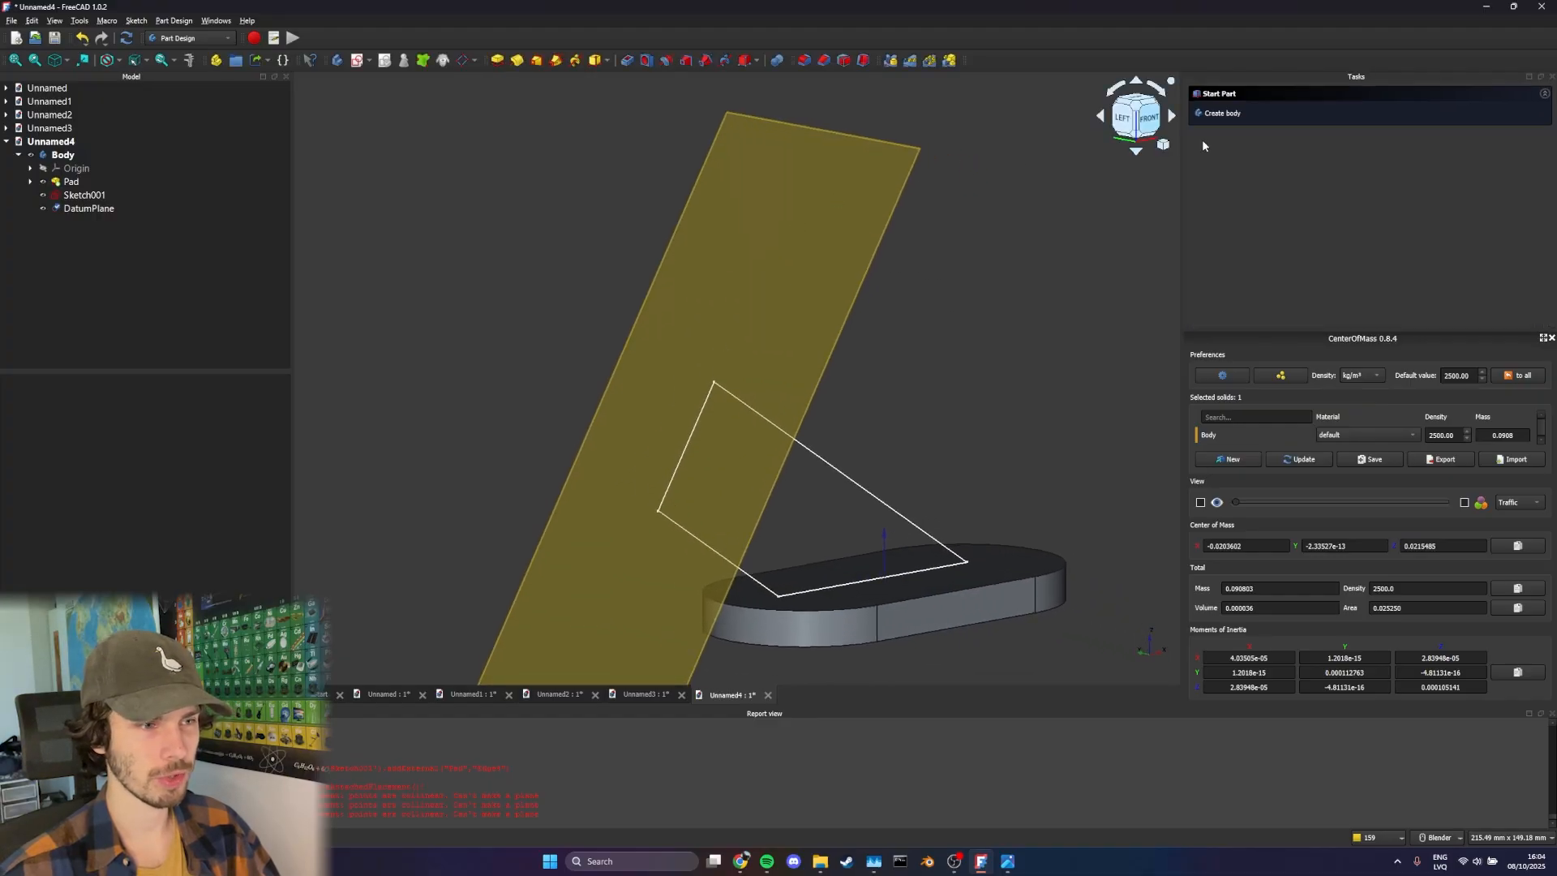
# Create a new sketch on the slanted datum plane
pyautogui.click(742, 286)
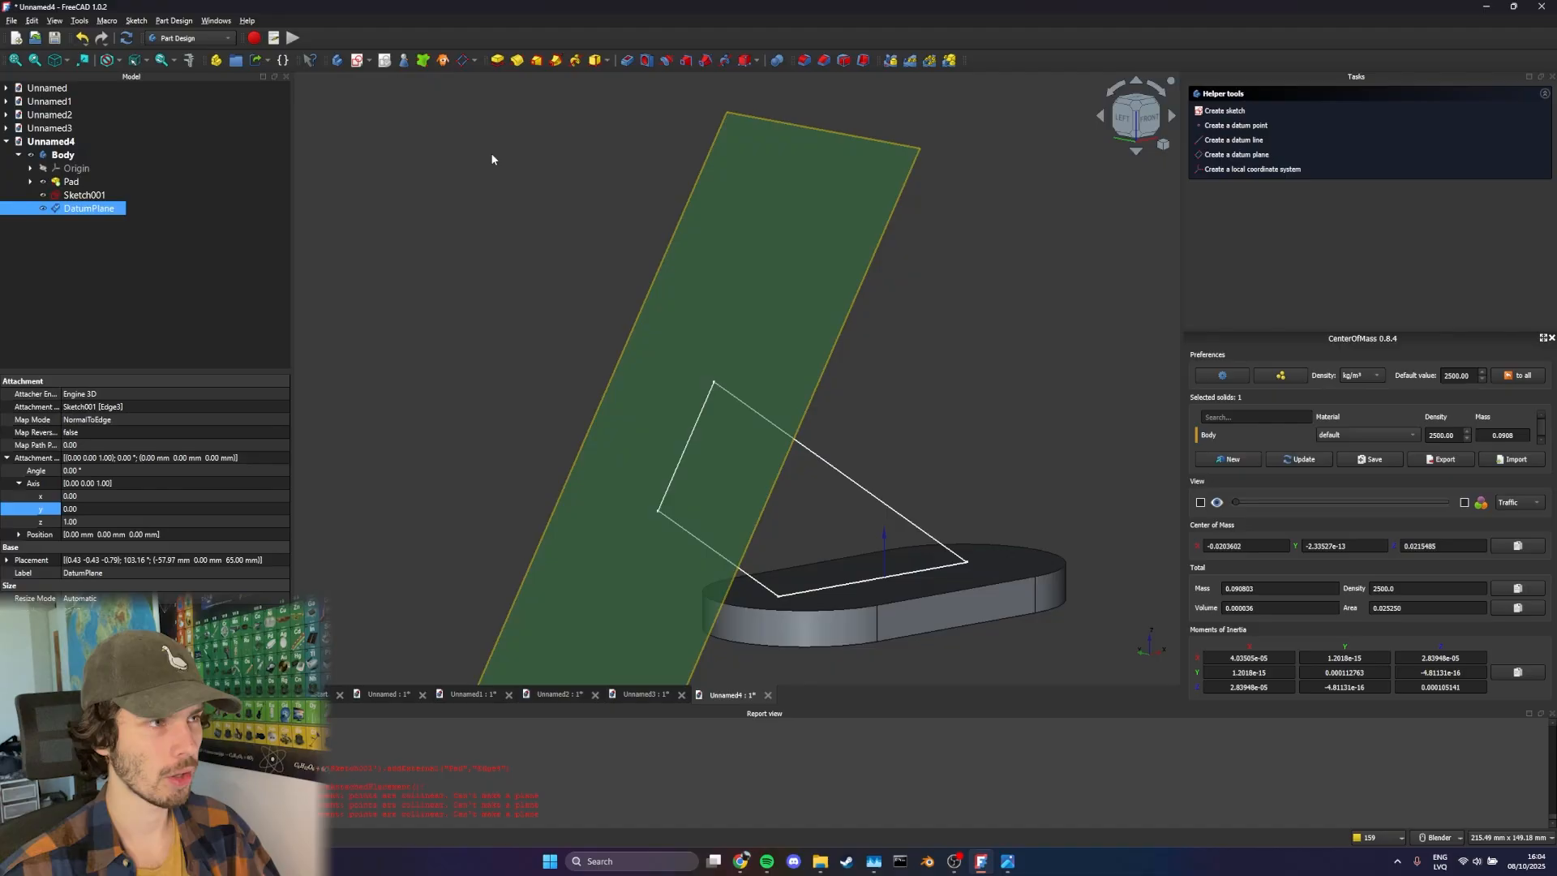
pyautogui.click(369, 62)
pyautogui.click(385, 78)
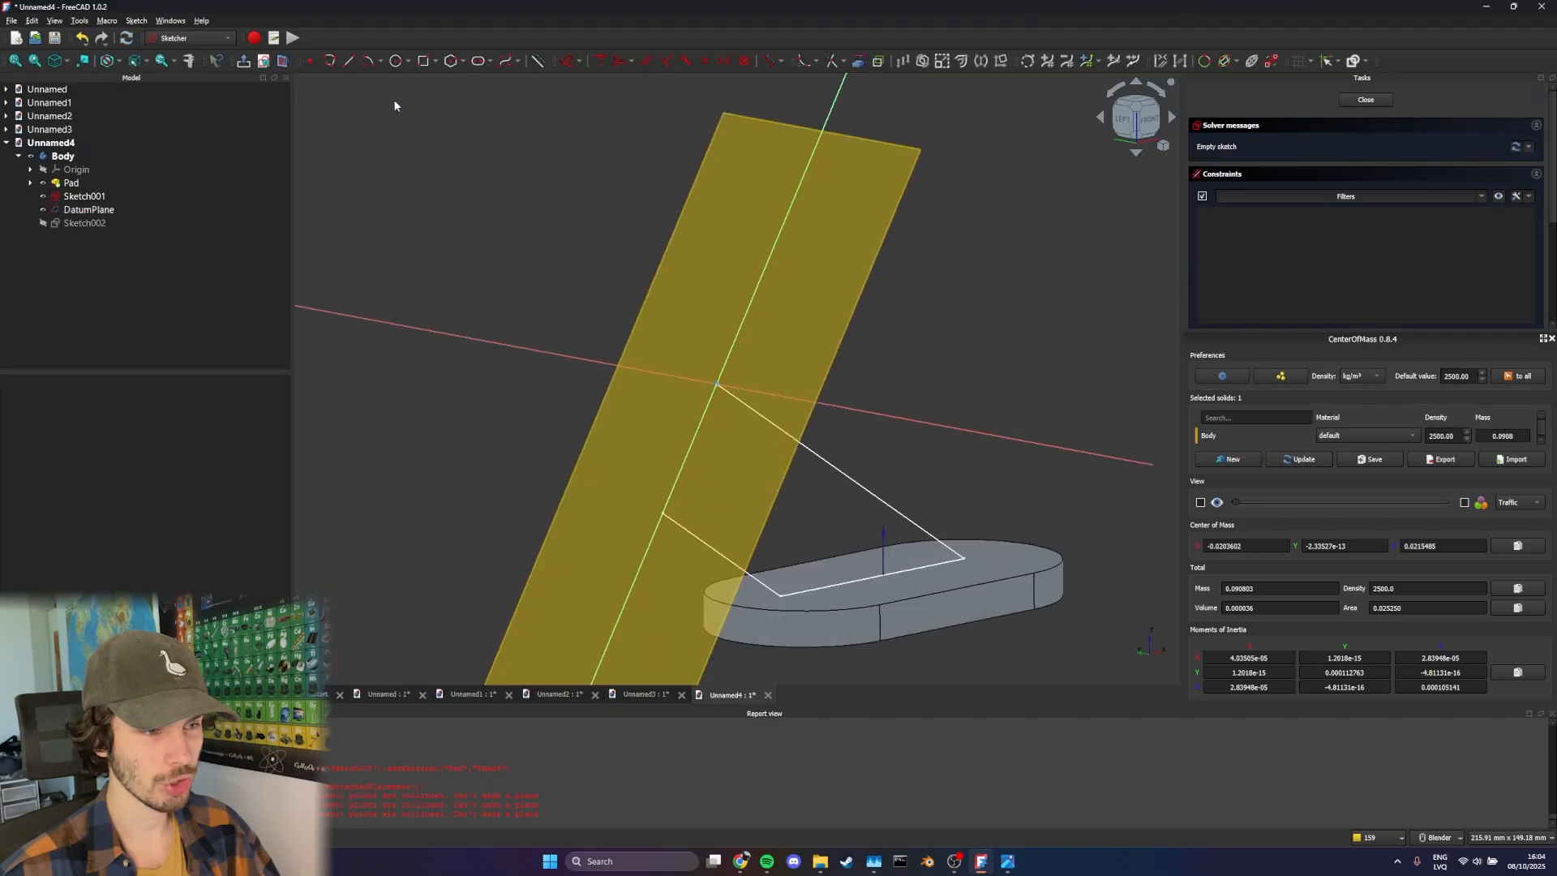
# Draw a 35 mm diameter circle centred on the sketch's vertical axis, below the origin beside the profile's short end edge
pyautogui.moveTo(953, 465)
pyautogui.mouseDown(button='middle')
pyautogui.moveTo(874, 366)
pyautogui.moveTo(819, 365)
pyautogui.moveTo(681, 312)
pyautogui.mouseUp(button='middle')
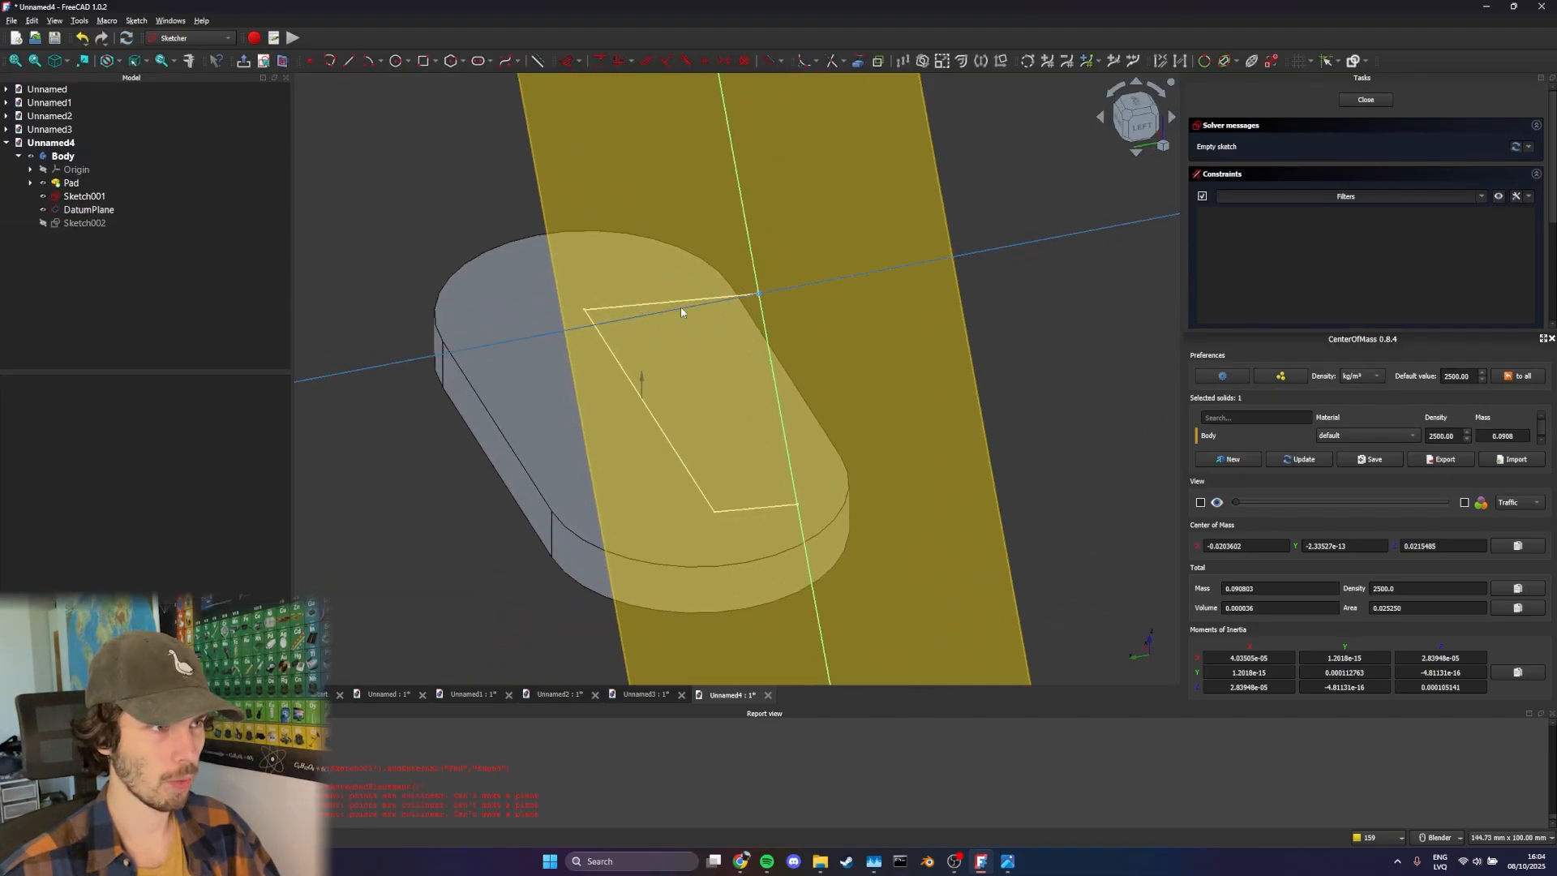
pyautogui.click(395, 62)
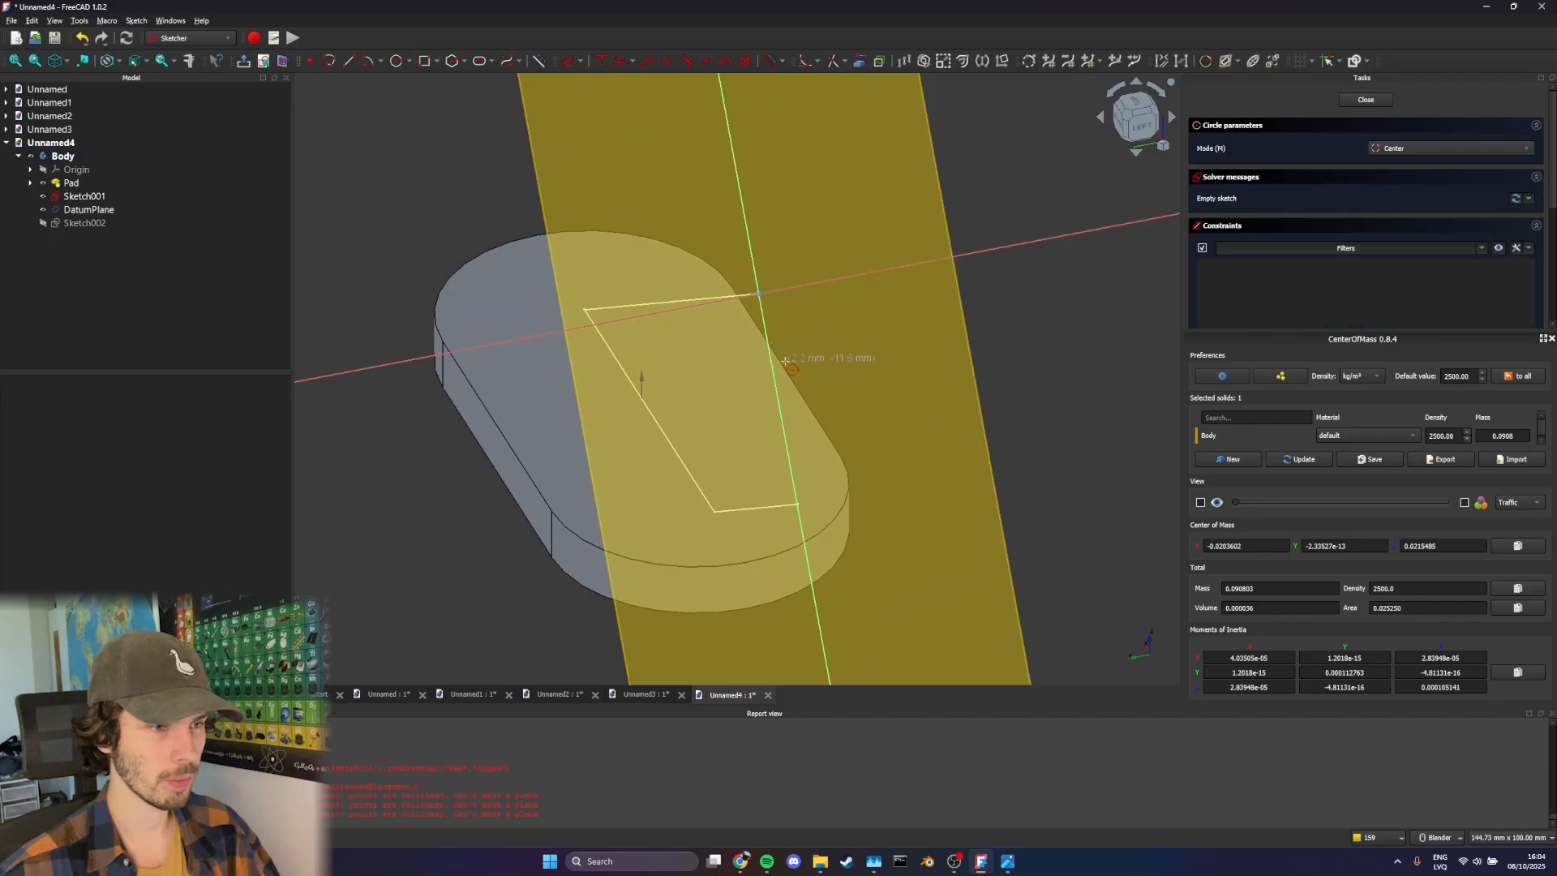
pyautogui.click(780, 403)
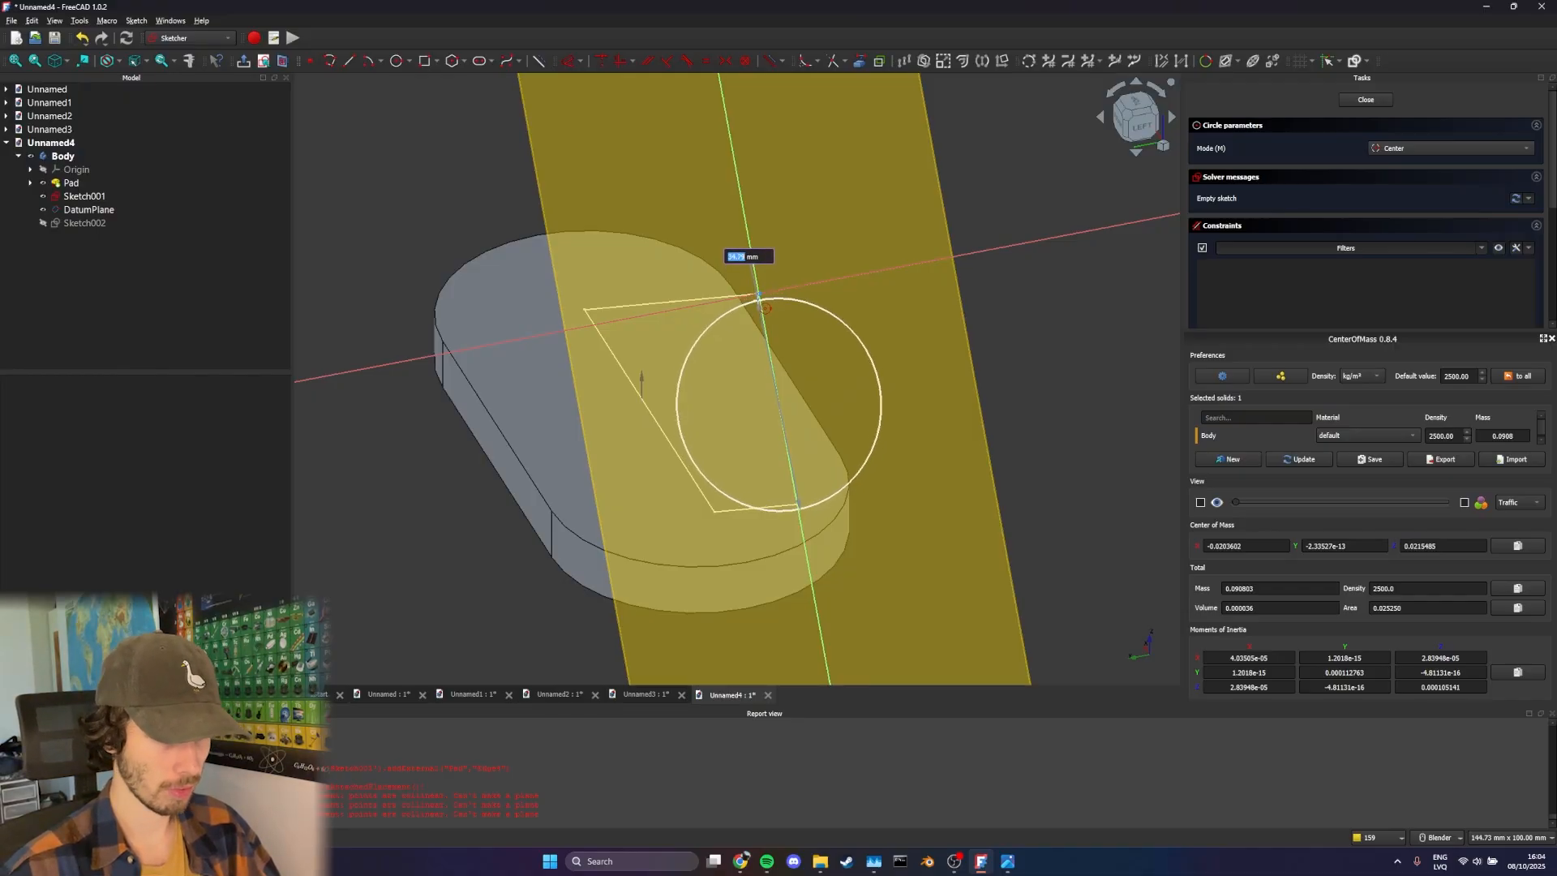
pyautogui.write('35')
pyautogui.press('Return')
pyautogui.scroll(1, 787, 340)
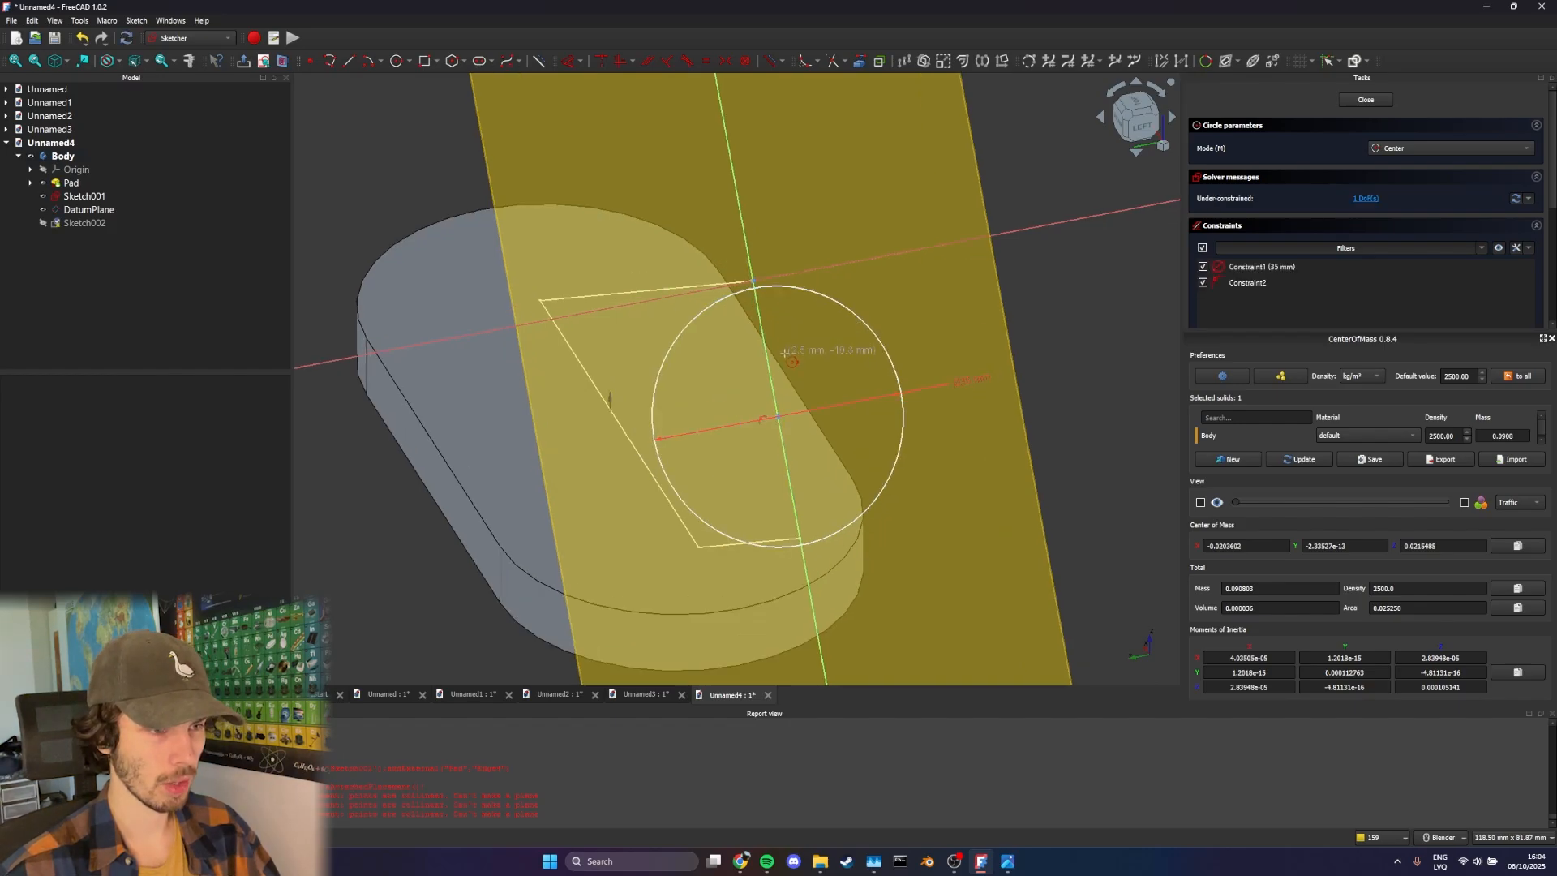
pyautogui.press('Escape')
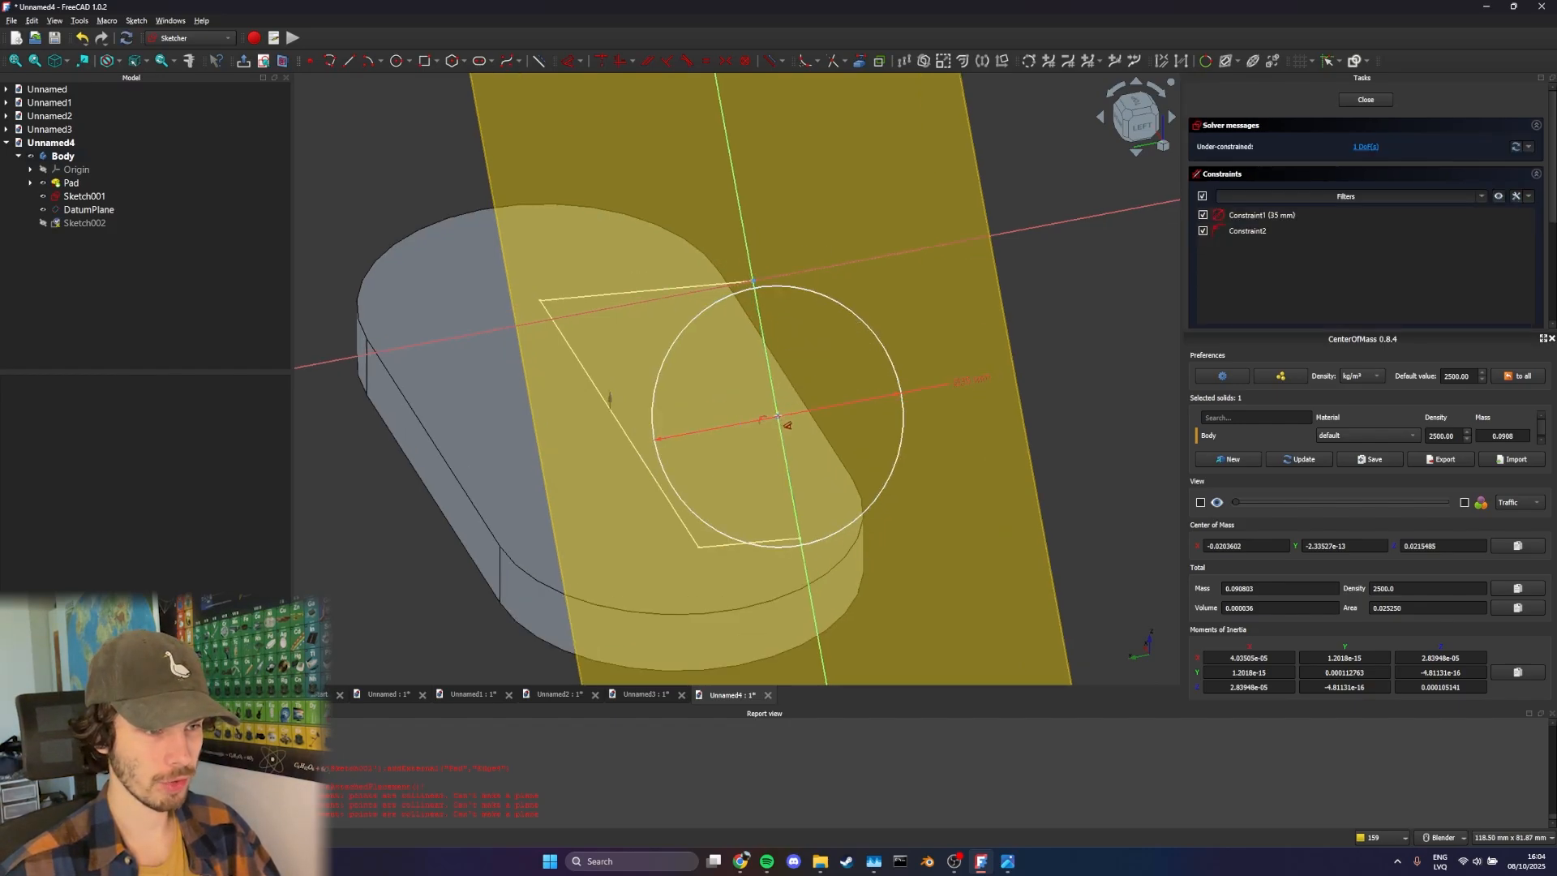
# Dimension the vertical distance between the circle's centre and the sketch origin as 17.5 mm and close the sketch
pyautogui.click(777, 416)
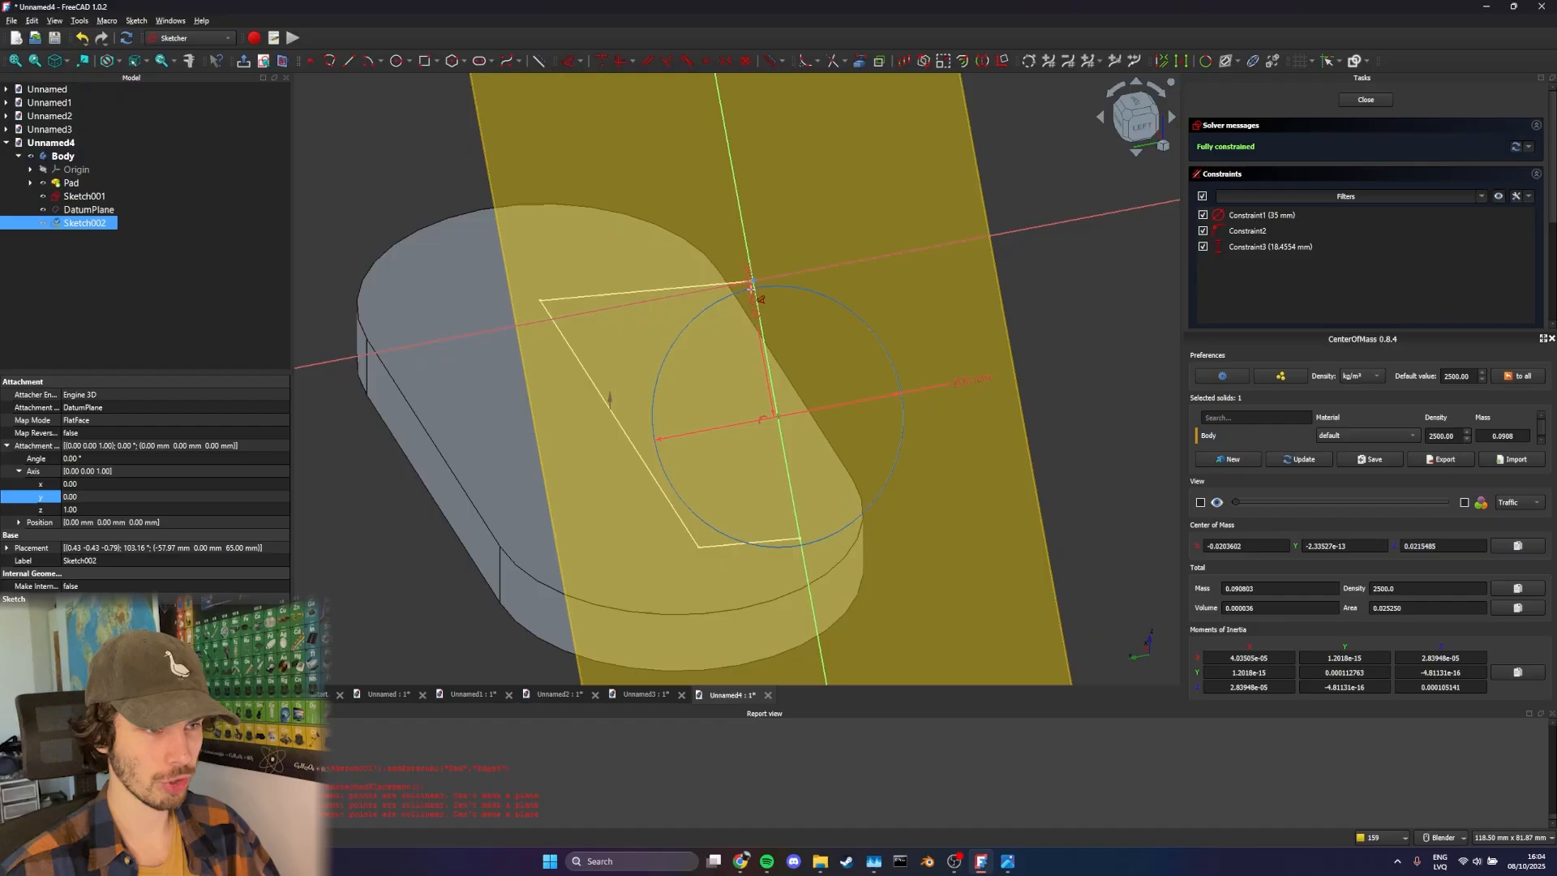
pyautogui.click(709, 358)
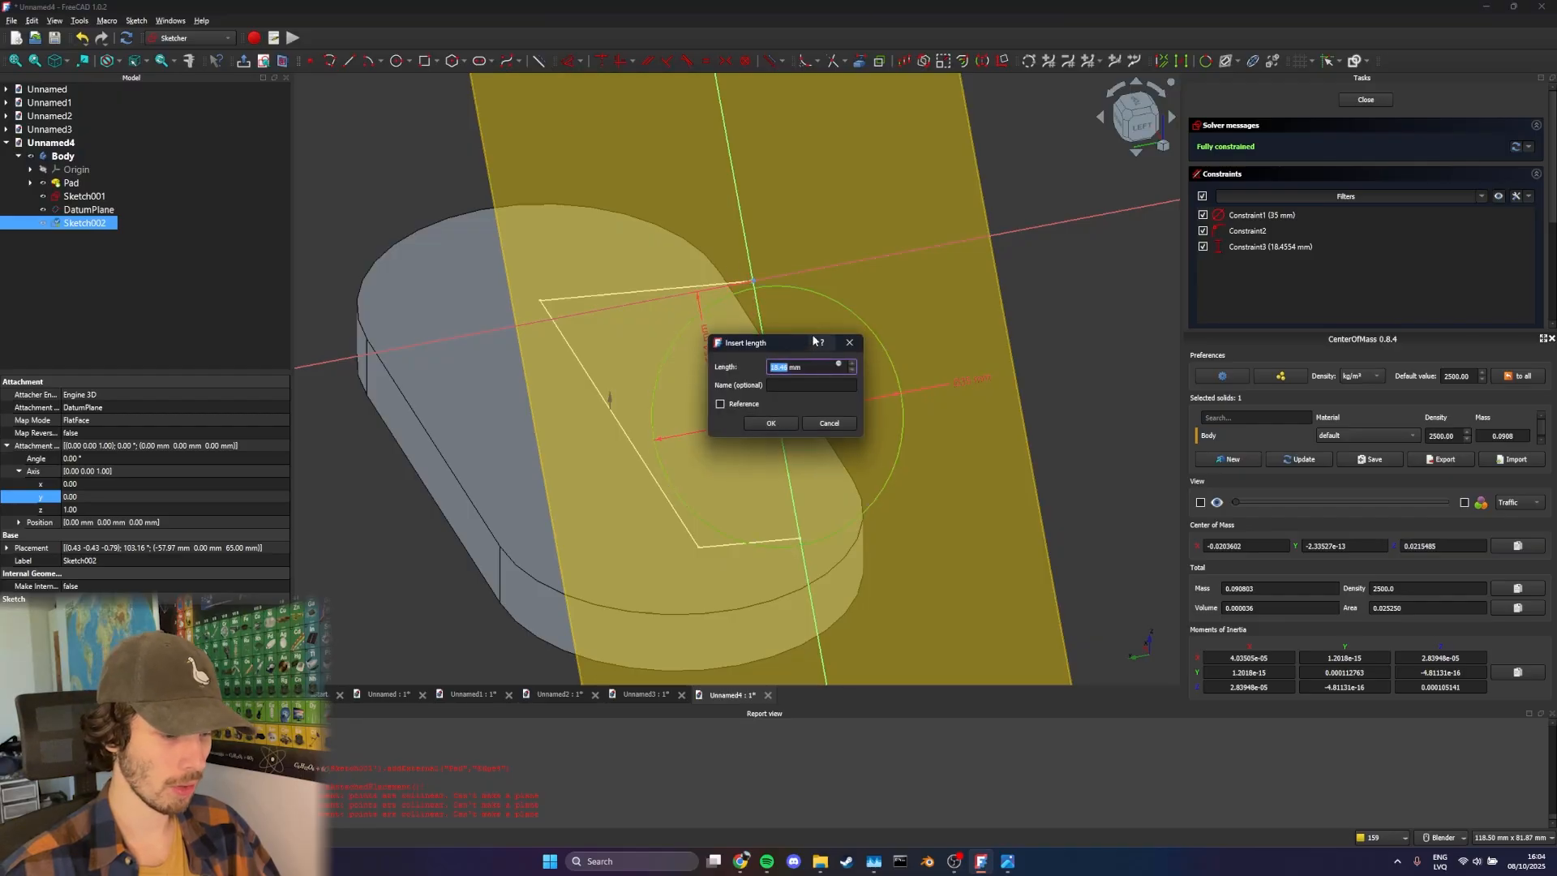
pyautogui.write('35/2')
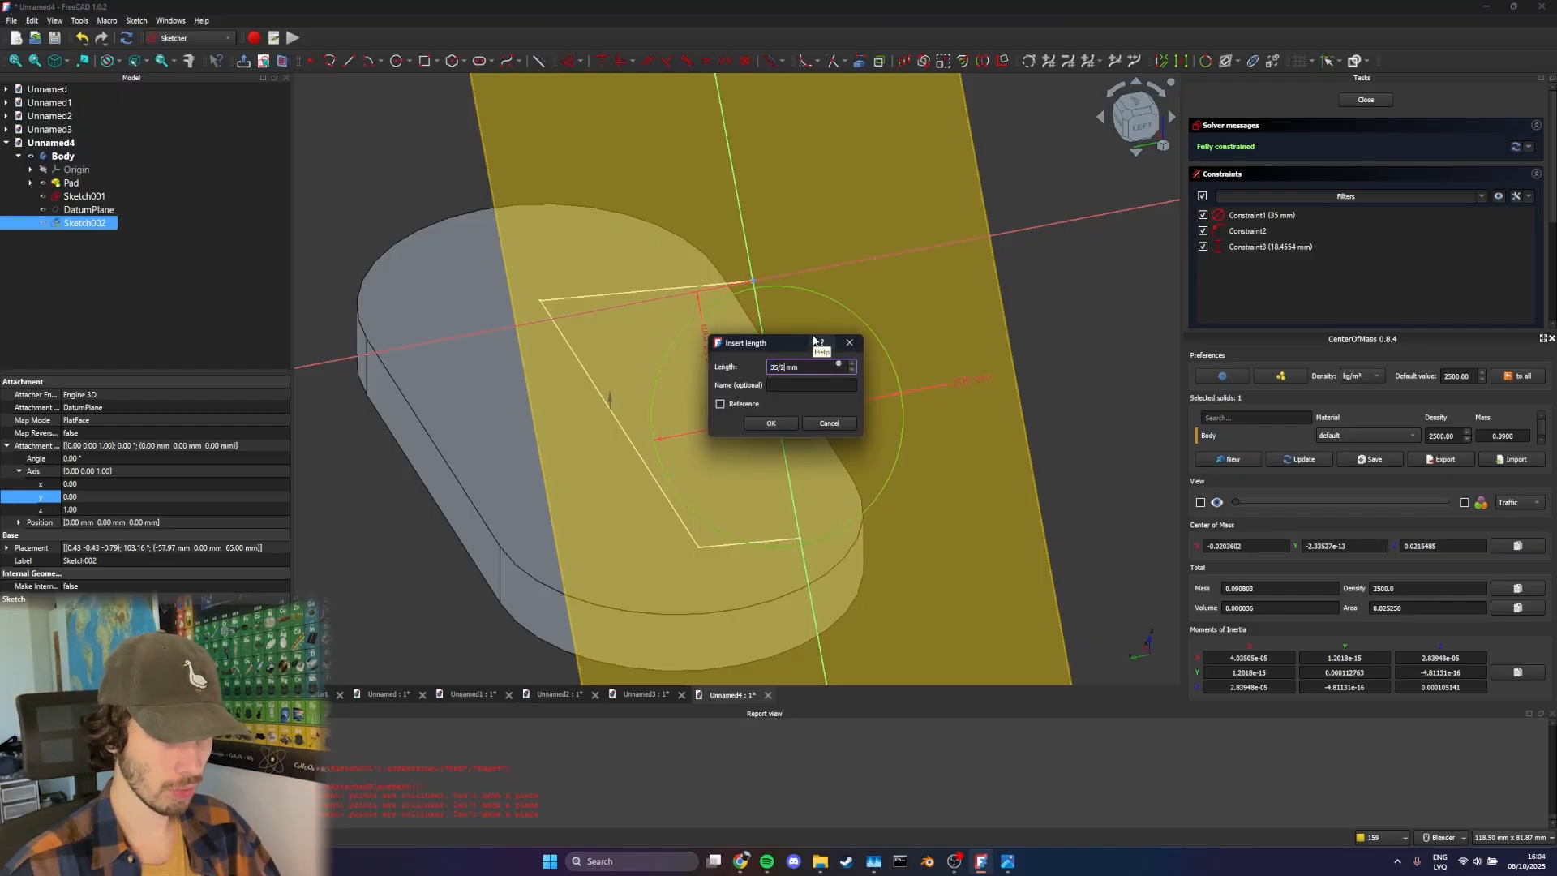
pyautogui.press('Return')
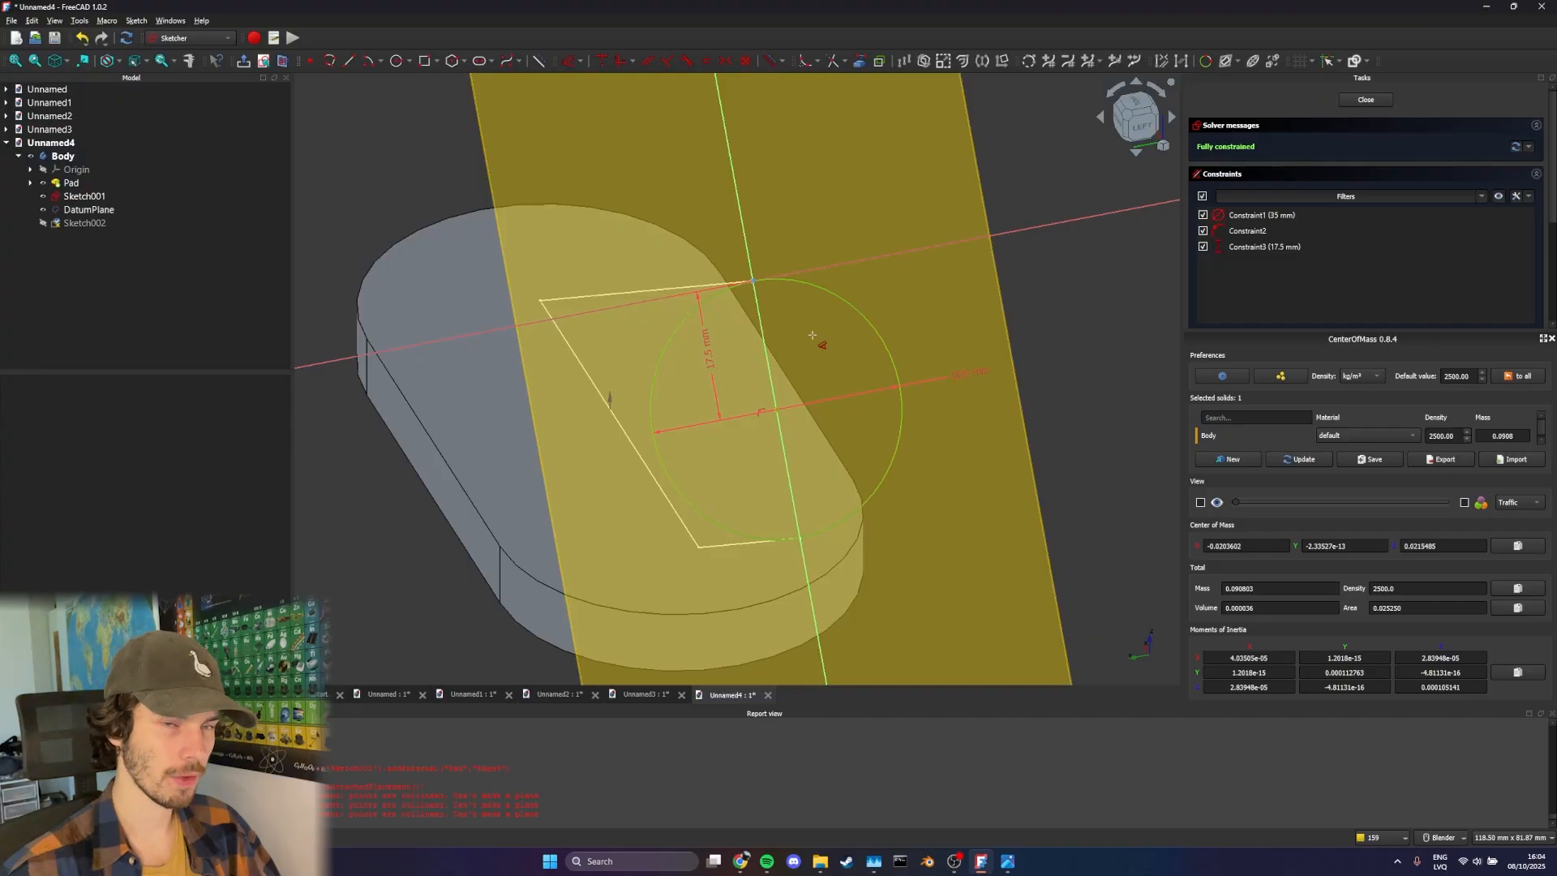
pyautogui.moveTo(858, 362)
pyautogui.mouseDown(button='middle')
pyautogui.moveTo(716, 337)
pyautogui.moveTo(629, 275)
pyautogui.moveTo(624, 246)
pyautogui.mouseUp(button='middle')
pyautogui.moveTo(1053, 373)
pyautogui.keyDown('shift'); pyautogui.mouseDown(button='middle')
pyautogui.moveTo(908, 308)
pyautogui.moveTo(730, 282)
pyautogui.moveTo(678, 289)
pyautogui.moveTo(677, 306)
pyautogui.moveTo(615, 246)
pyautogui.moveTo(617, 267)
pyautogui.moveTo(514, 358)
pyautogui.moveTo(723, 406)
pyautogui.moveTo(734, 424)
pyautogui.moveTo(691, 381)
pyautogui.mouseUp(button='middle'); pyautogui.keyUp('shift')
pyautogui.click(1365, 99)
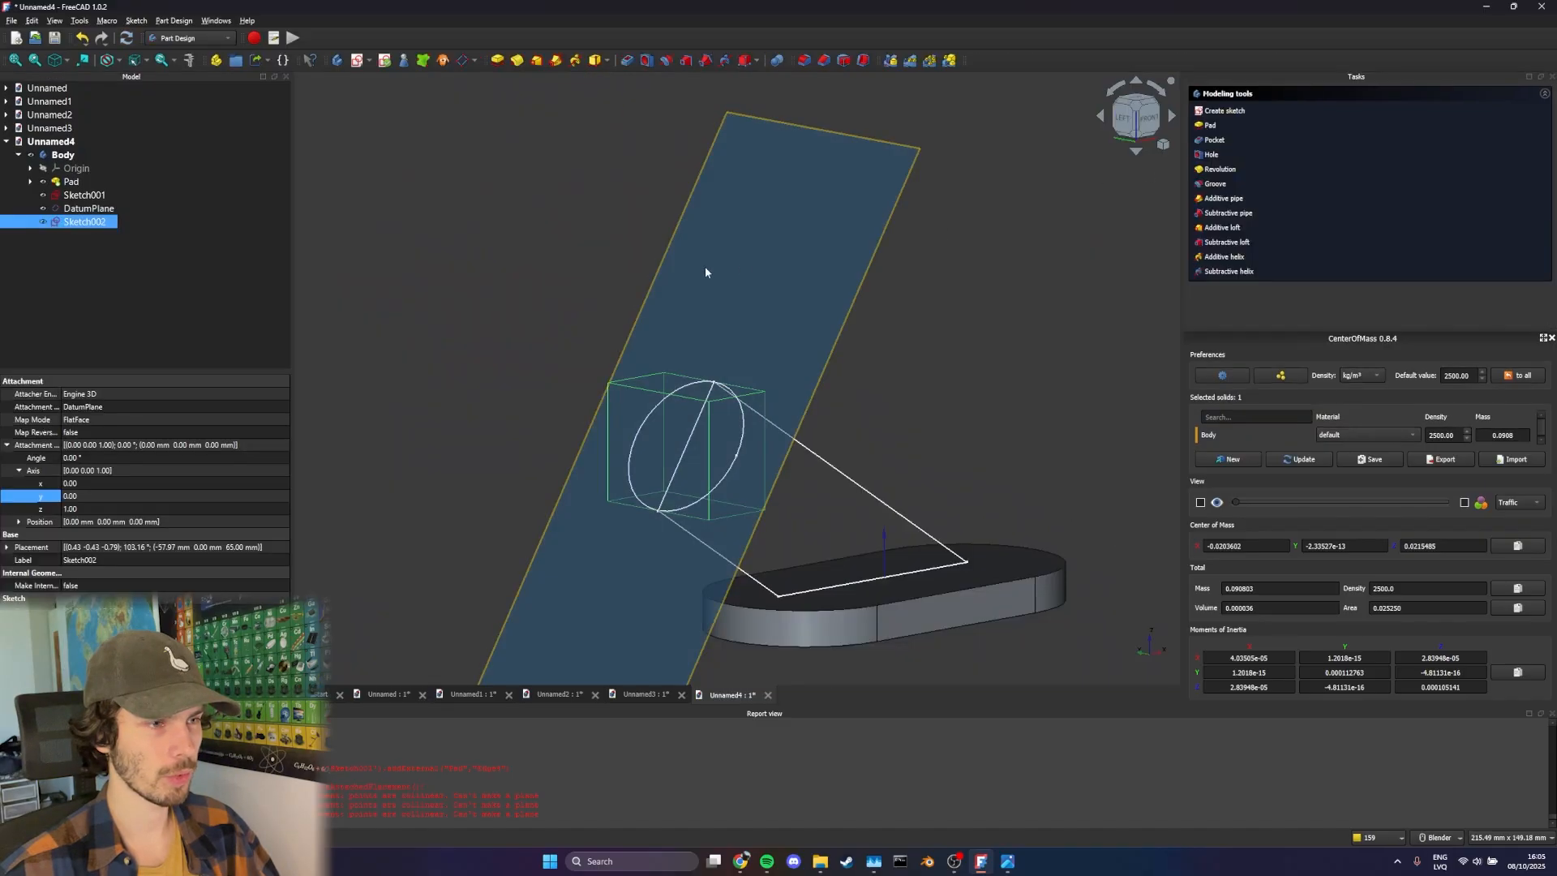
# Pad the circle in the reversed direction with type To first so the slanted cylinder ends on the base plate
pyautogui.moveTo(705, 273)
pyautogui.mouseDown(button='middle')
pyautogui.moveTo(876, 365)
pyautogui.moveTo(897, 292)
pyautogui.moveTo(813, 292)
pyautogui.mouseUp(button='middle')
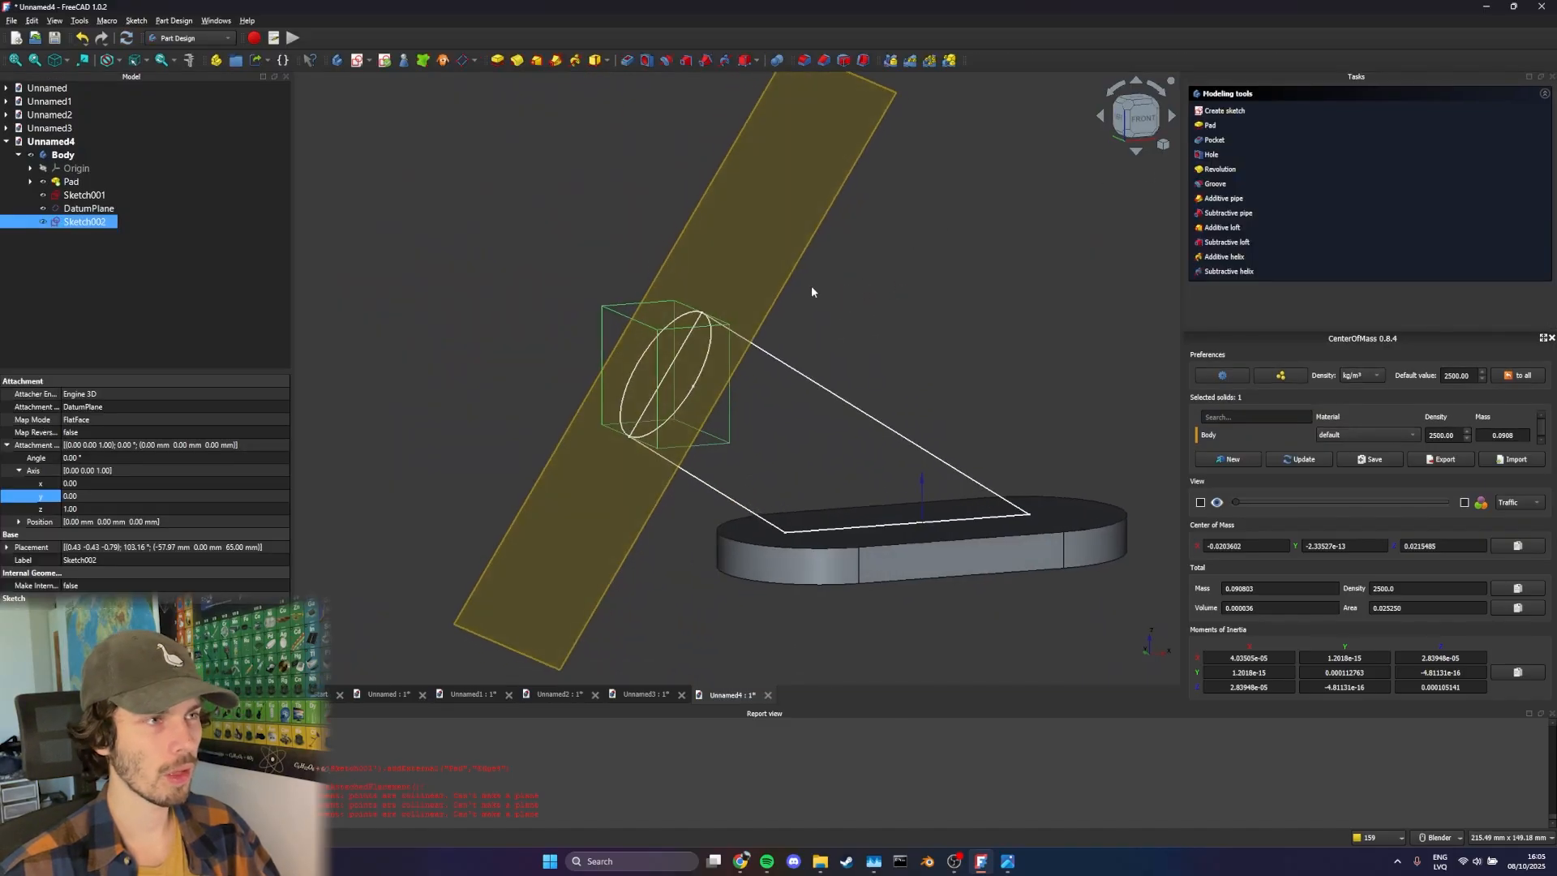
pyautogui.click(496, 61)
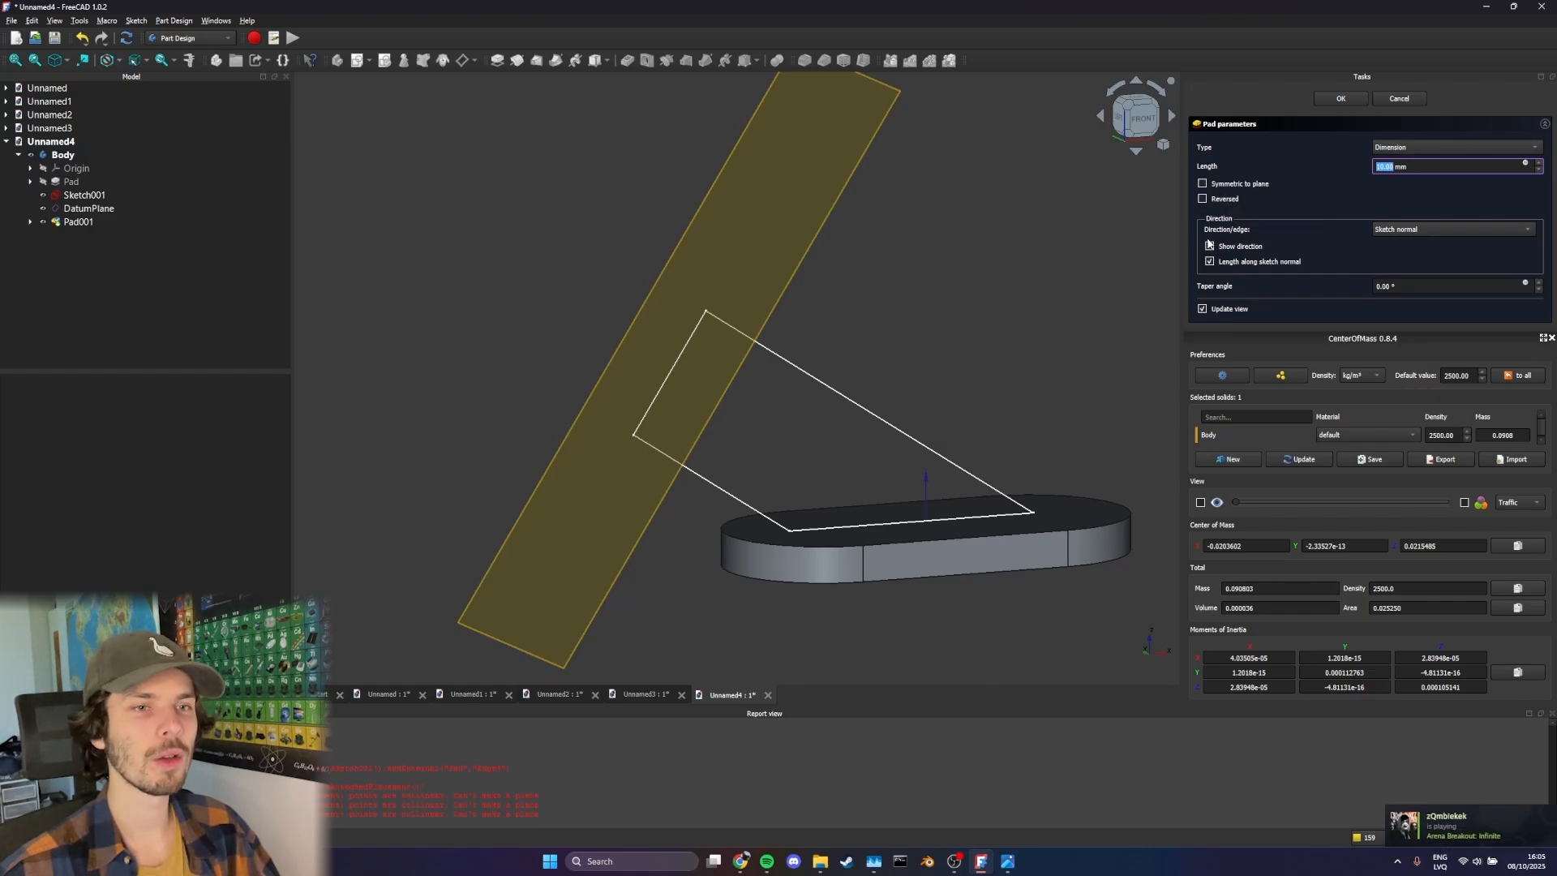
pyautogui.click(1222, 203)
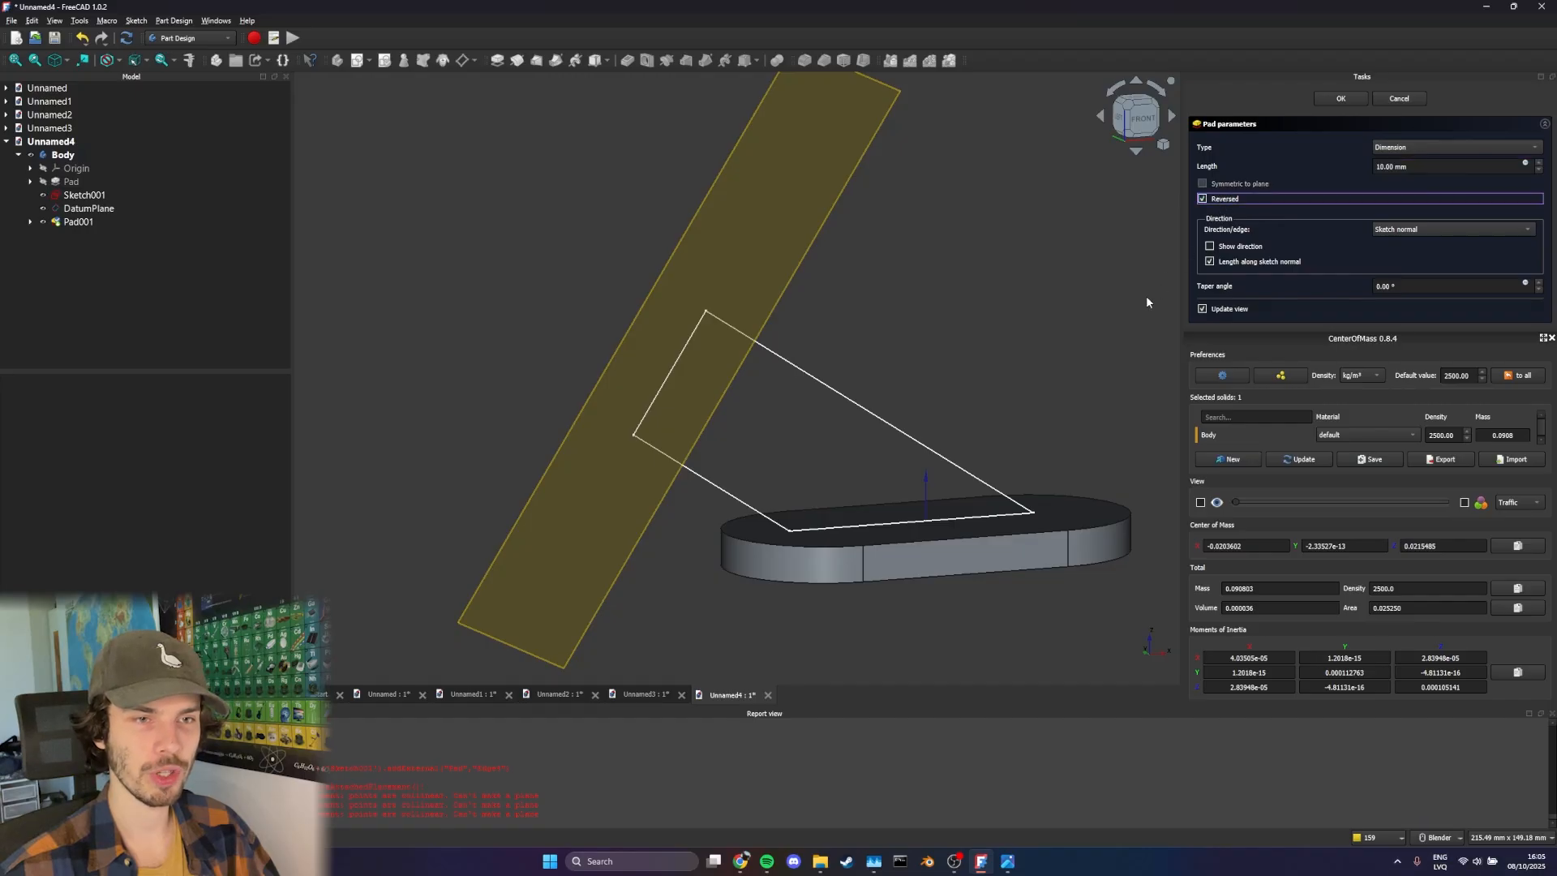
pyautogui.click(1394, 149)
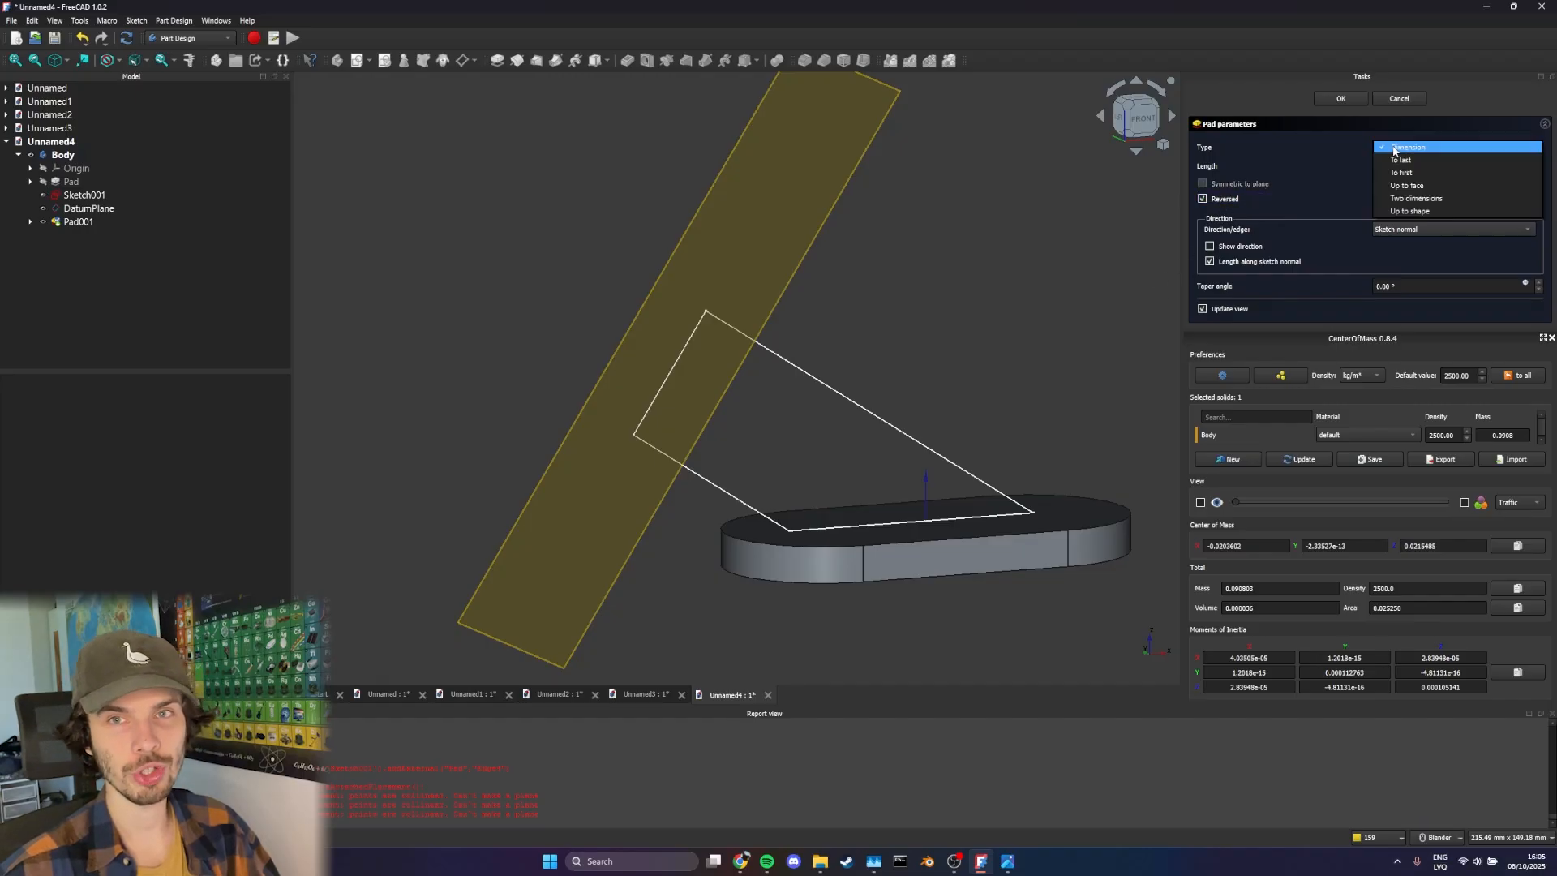
pyautogui.click(1429, 172)
pyautogui.scroll(2, 819, 397)
pyautogui.moveTo(819, 397); pyautogui.dragTo(679, 480, button='middle')
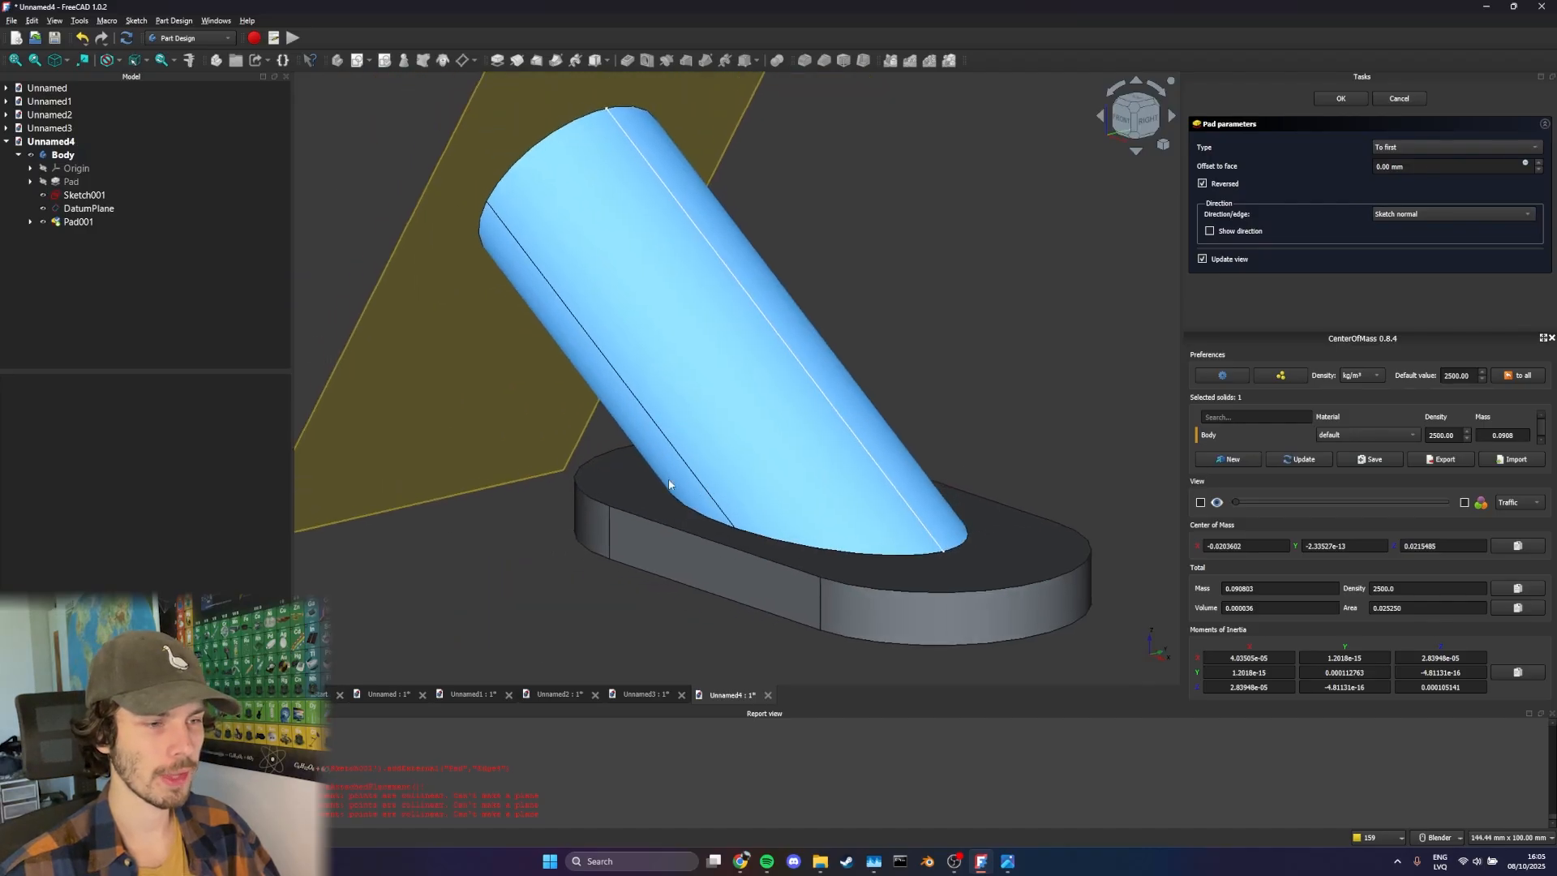
pyautogui.moveTo(749, 531); pyautogui.dragTo(795, 507, button='middle')
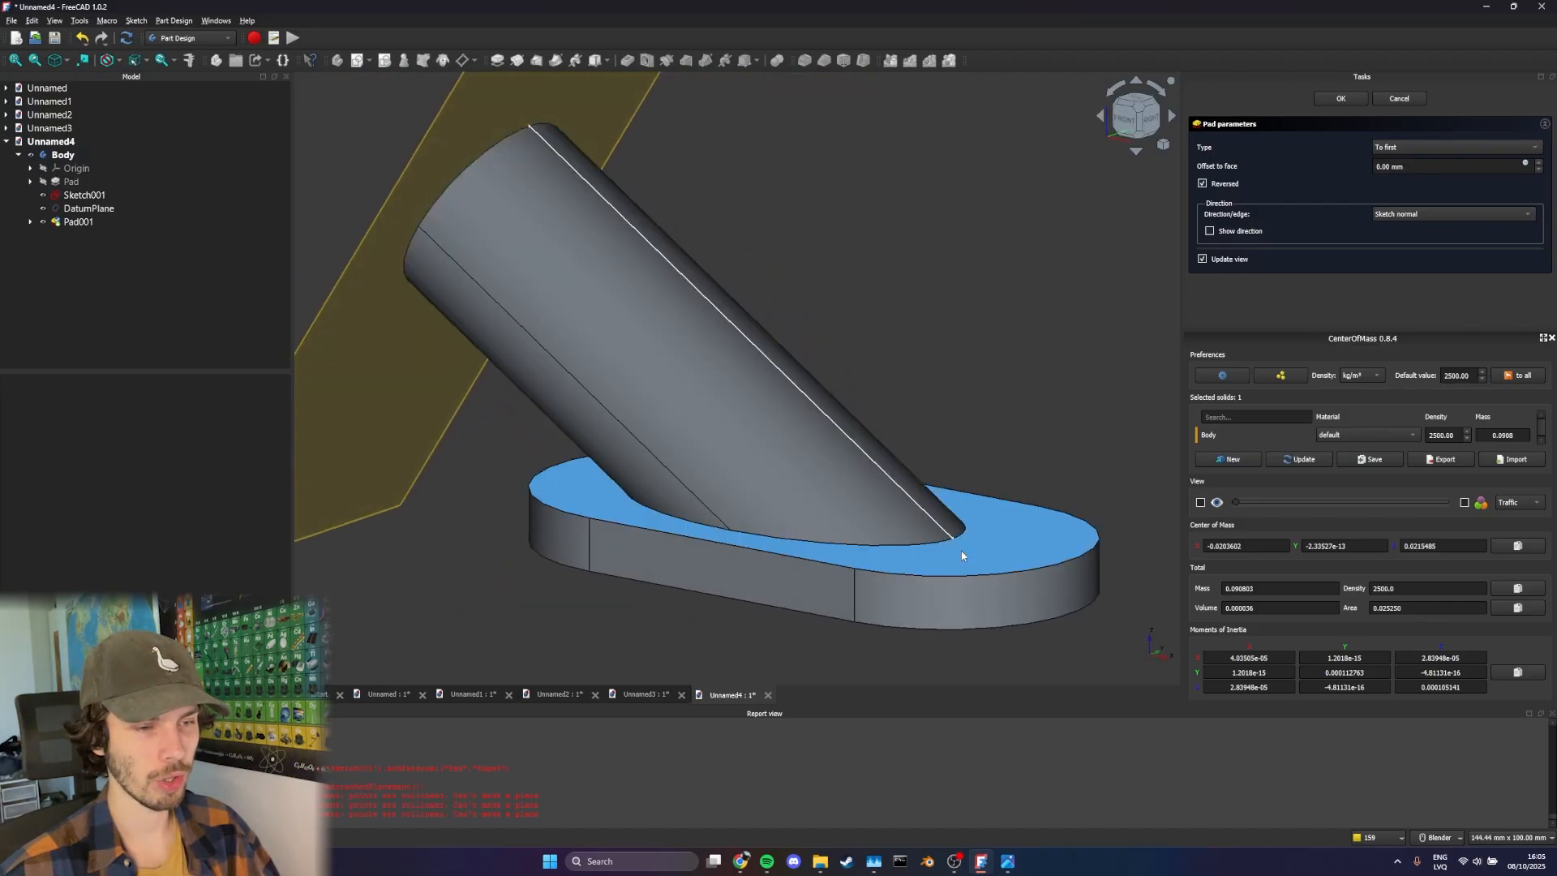
pyautogui.scroll(-2, 927, 558)
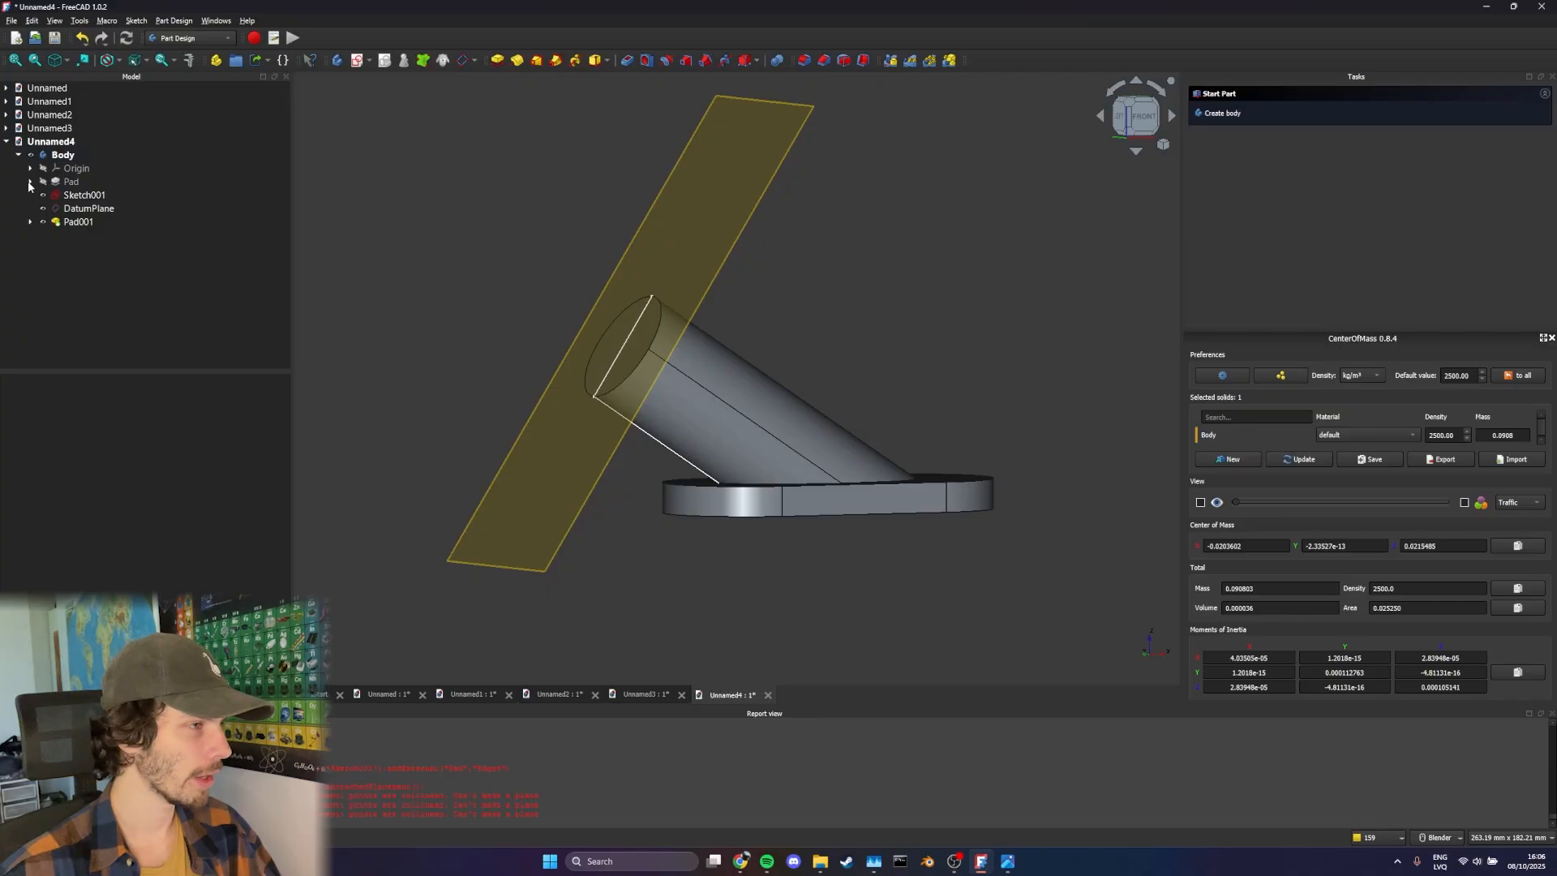
# Hide the slanted datum plane and the profile sketch it was built on
pyautogui.click(41, 224)
pyautogui.click(51, 210)
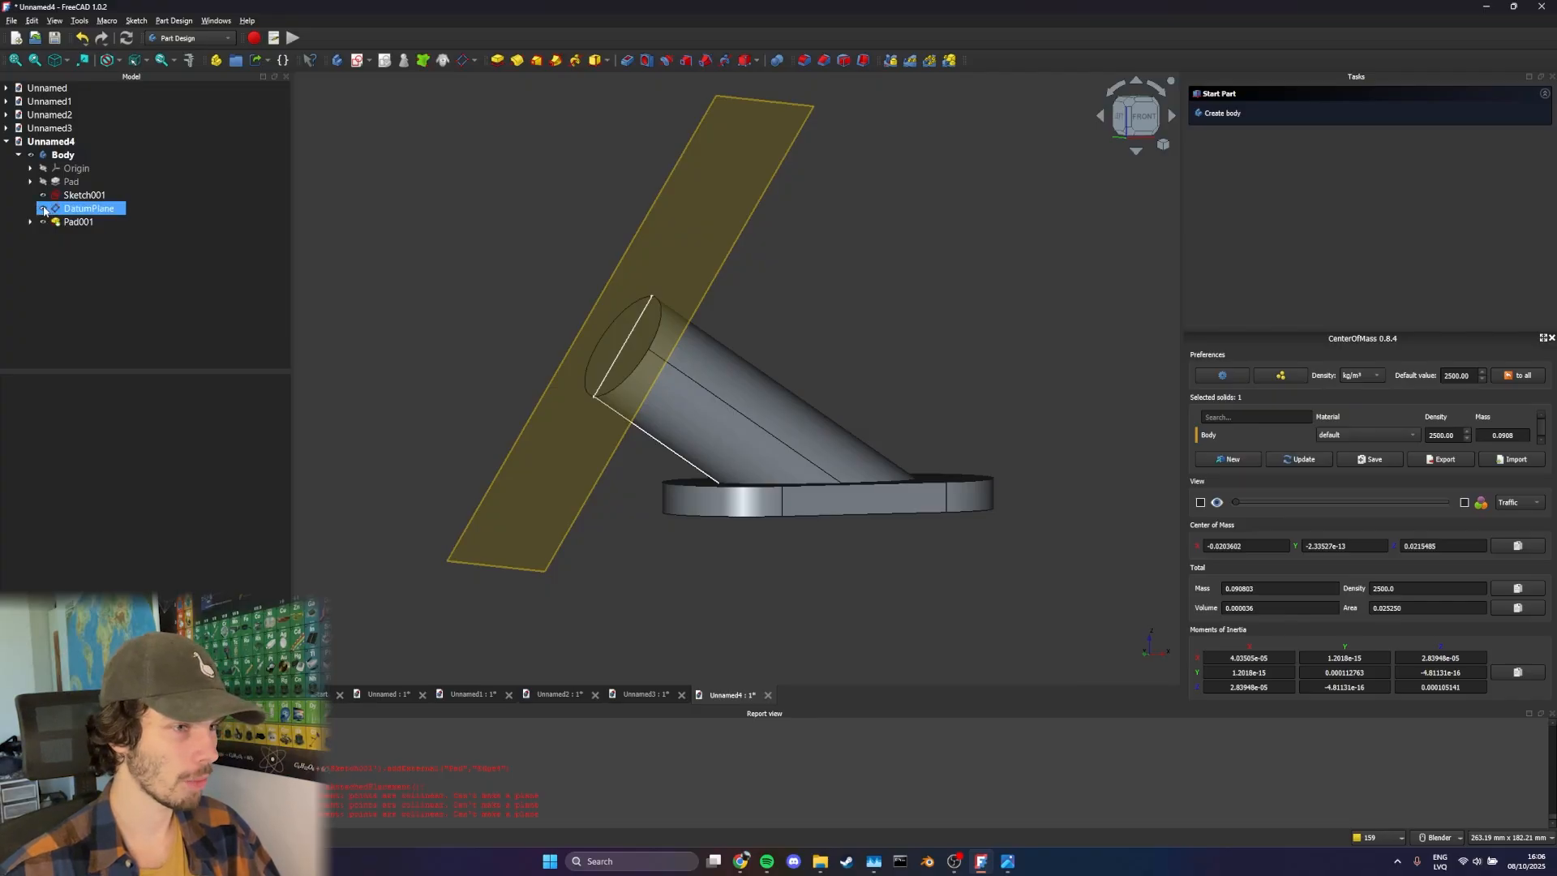
pyautogui.click(43, 210)
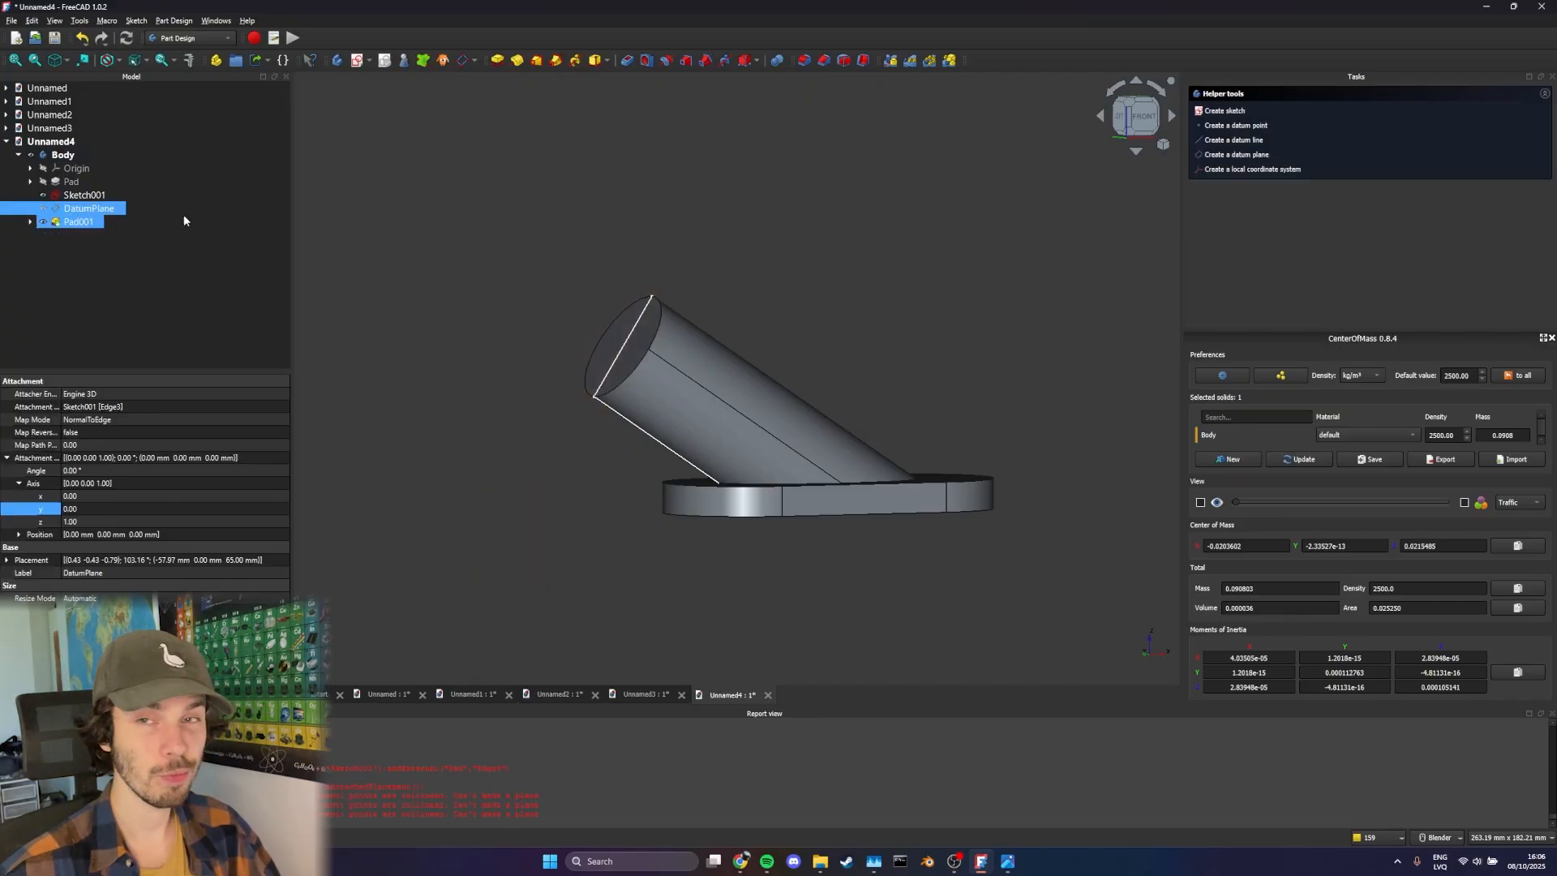
pyautogui.click(43, 195)
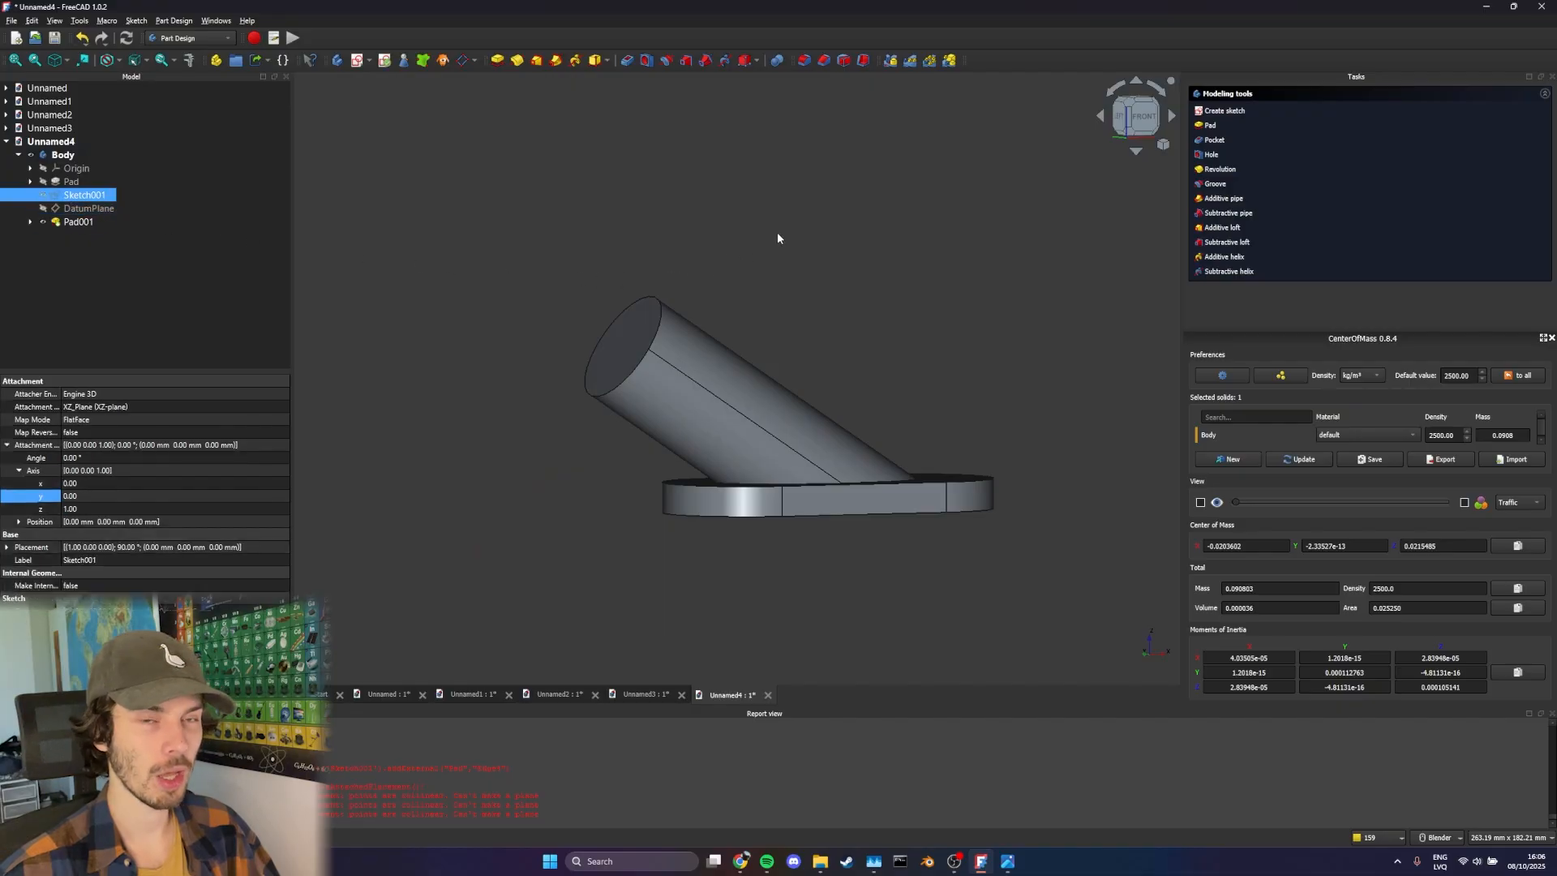
# Start a Thickness feature that opens the slanted cylinder's free end face and the base plate's underside
pyautogui.click(625, 328)
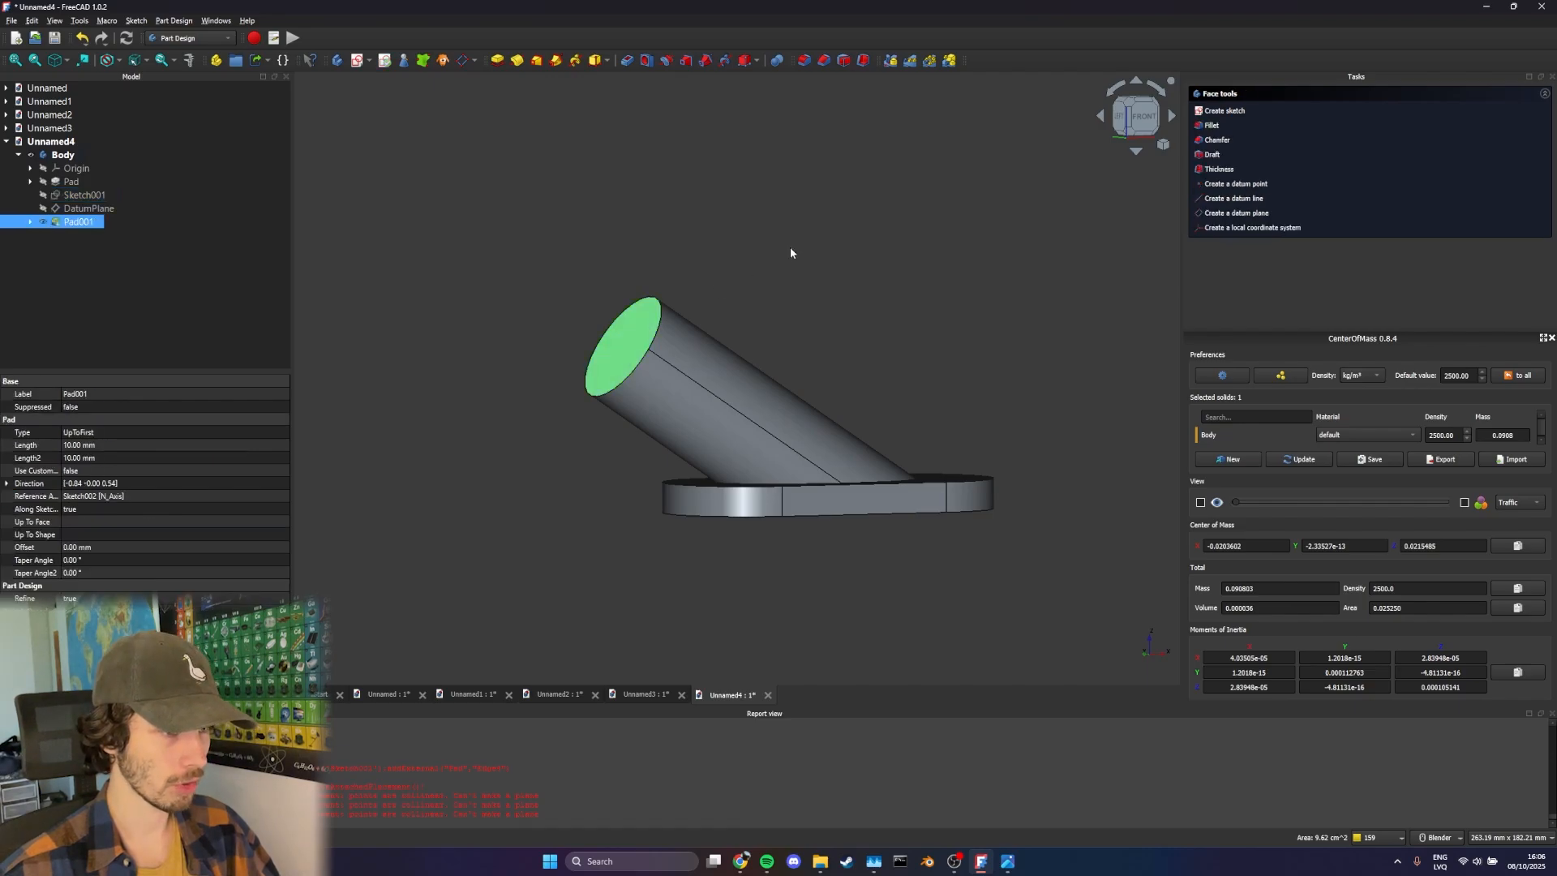
pyautogui.moveTo(677, 292); pyautogui.dragTo(720, 294, button='middle')
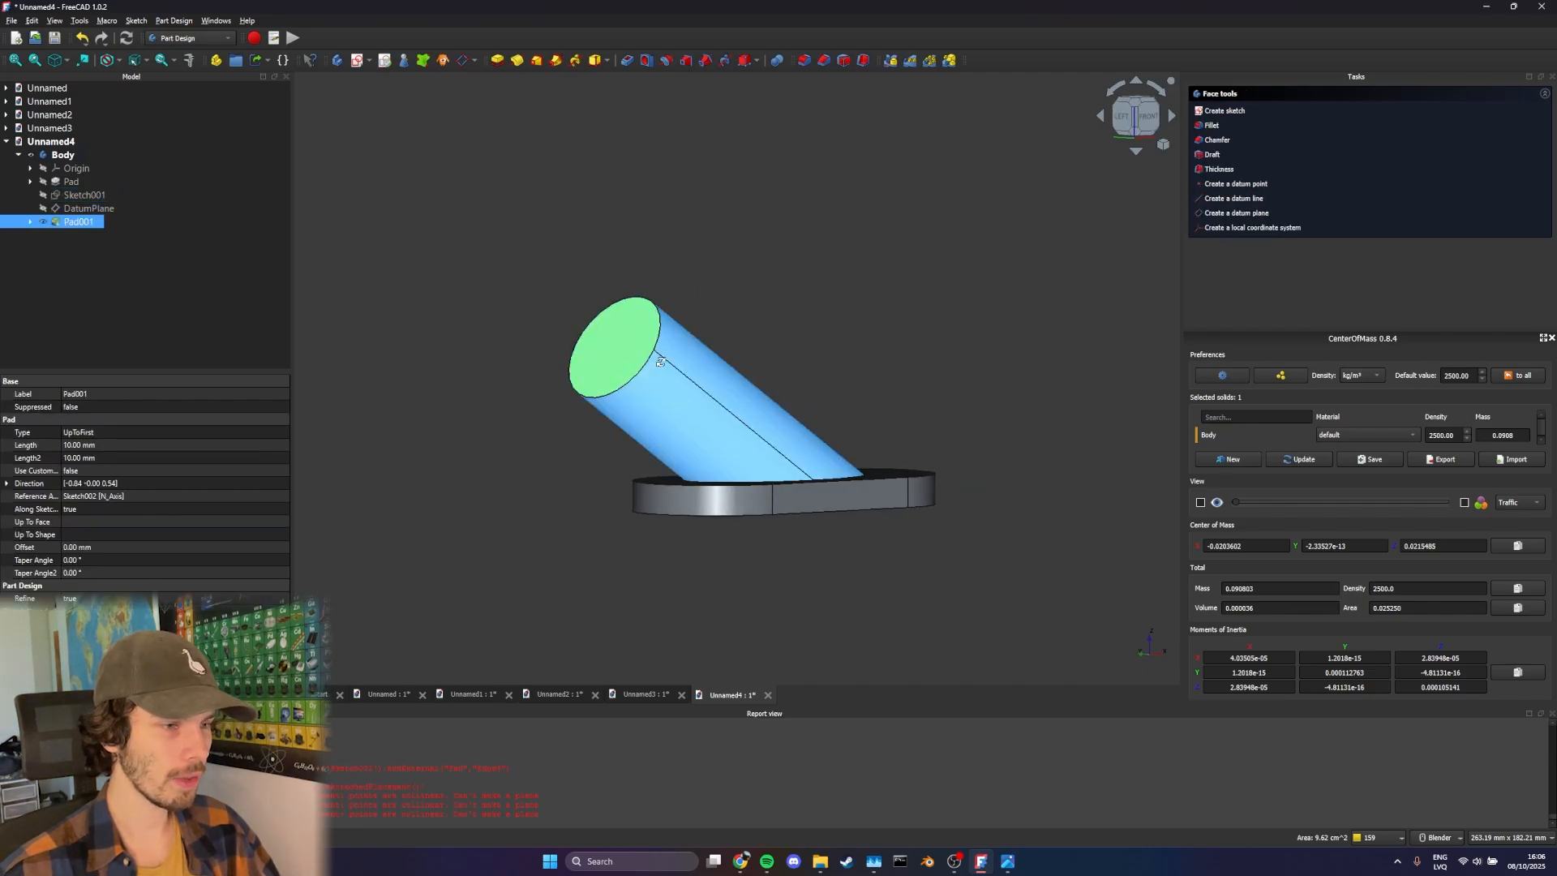
pyautogui.moveTo(692, 395); pyautogui.dragTo(695, 302, button='middle')
pyautogui.keyDown('ctrl'); pyautogui.click(710, 576); pyautogui.keyUp('ctrl')
pyautogui.moveTo(710, 576); pyautogui.dragTo(1021, 437, button='middle')
pyautogui.scroll(2, 1021, 437)
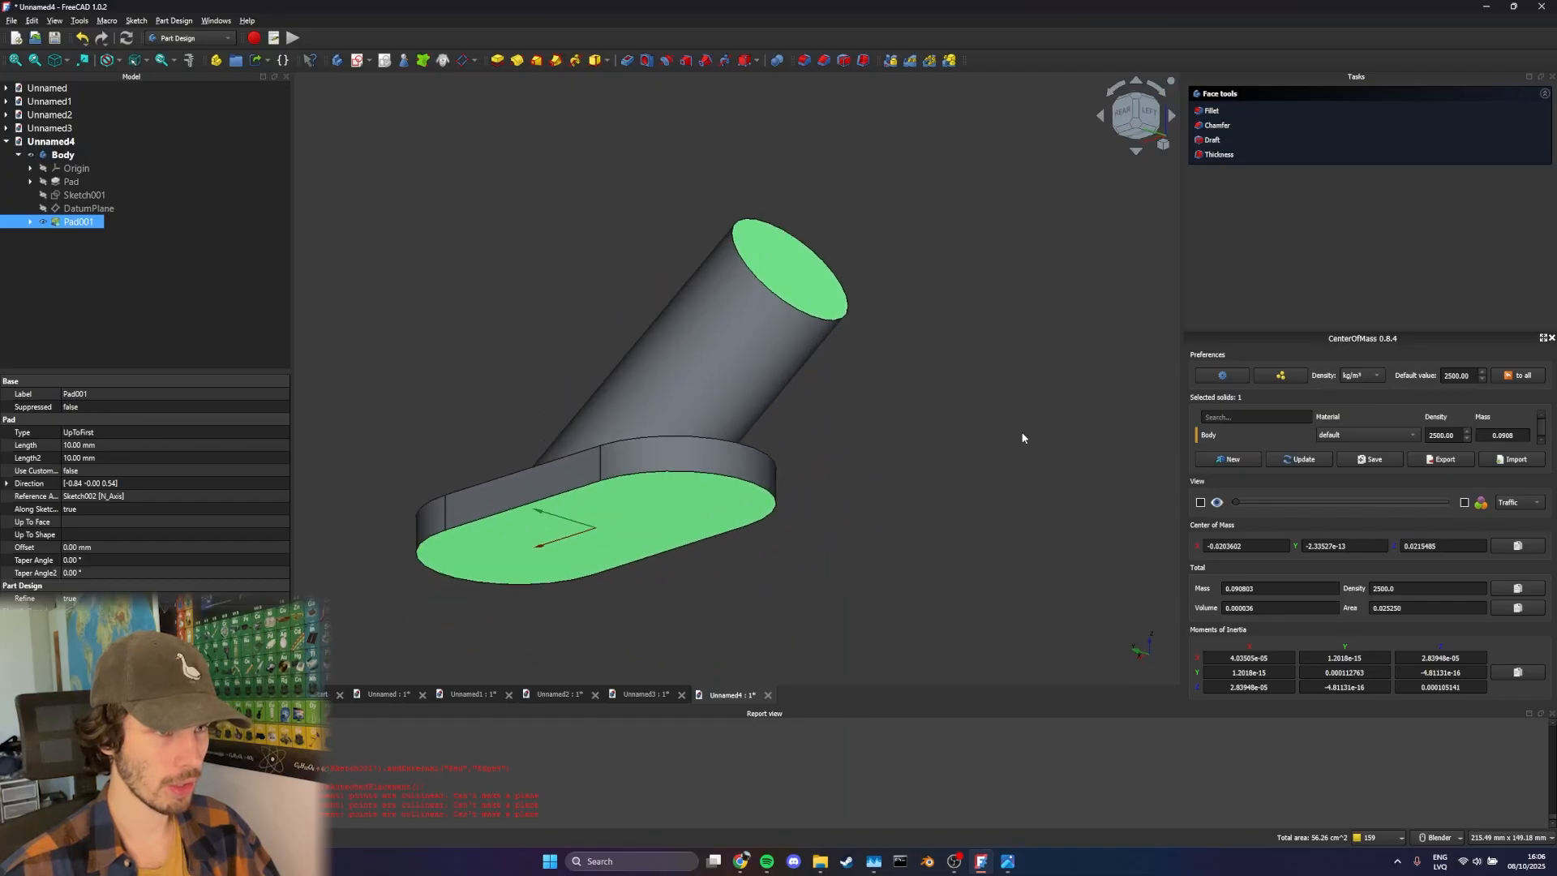
pyautogui.keyDown('shift'); pyautogui.moveTo(782, 223); pyautogui.dragTo(831, 219, button='middle'); pyautogui.keyUp('shift')
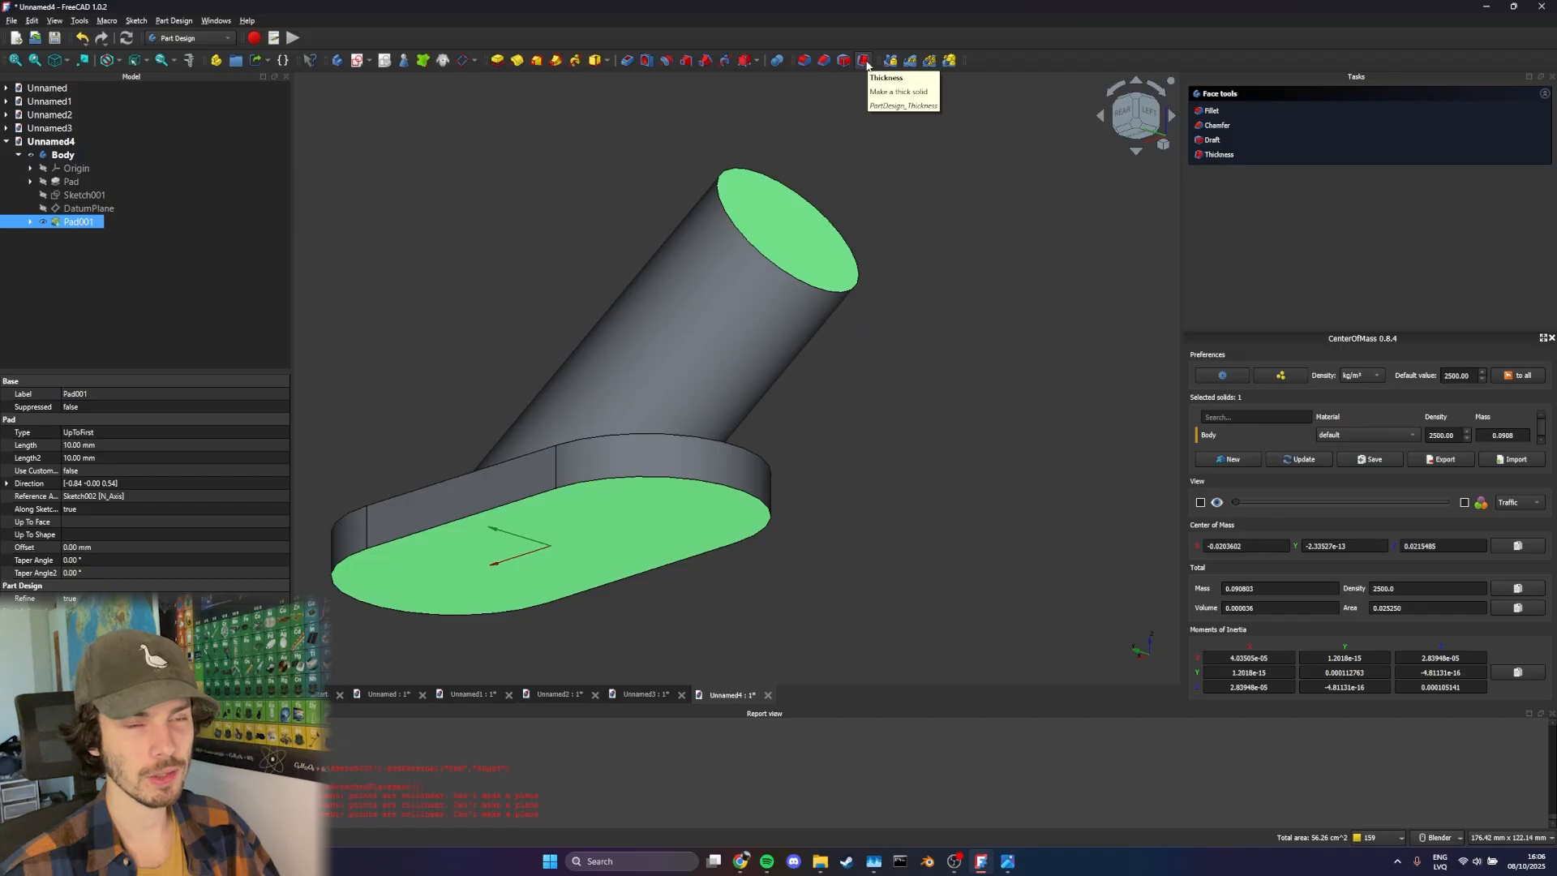
pyautogui.click(864, 60)
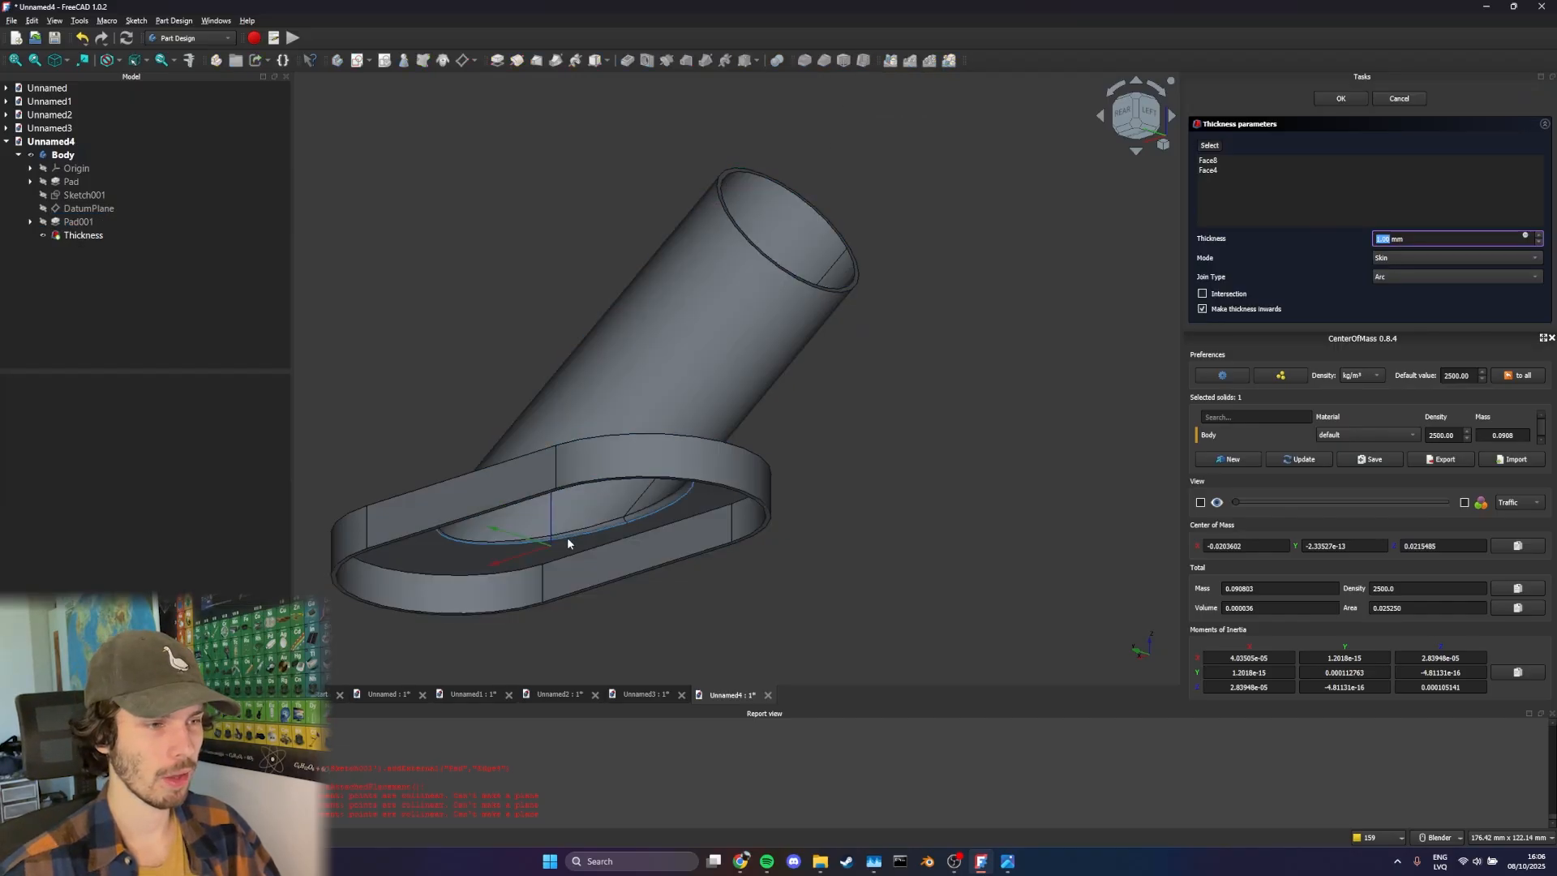
pyautogui.moveTo(719, 529); pyautogui.dragTo(984, 538, button='middle')
# Set the Thickness join type to Intersection, comparing it with Arc at the edge where the tube meets the base cavity
pyautogui.click(1403, 276)
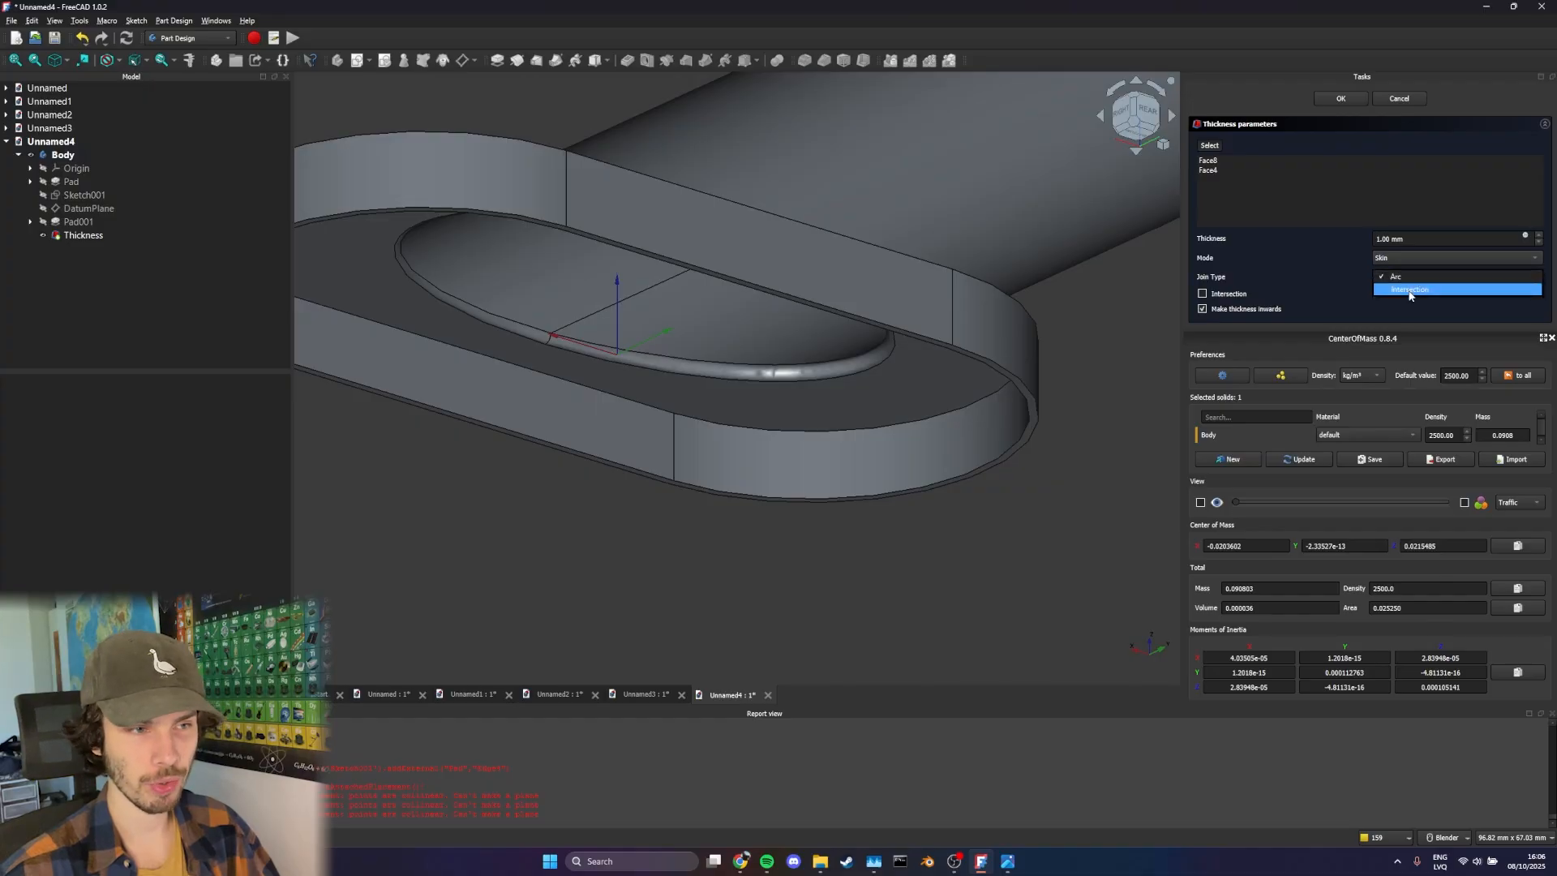
pyautogui.click(1409, 289)
pyautogui.scroll(5, 724, 408)
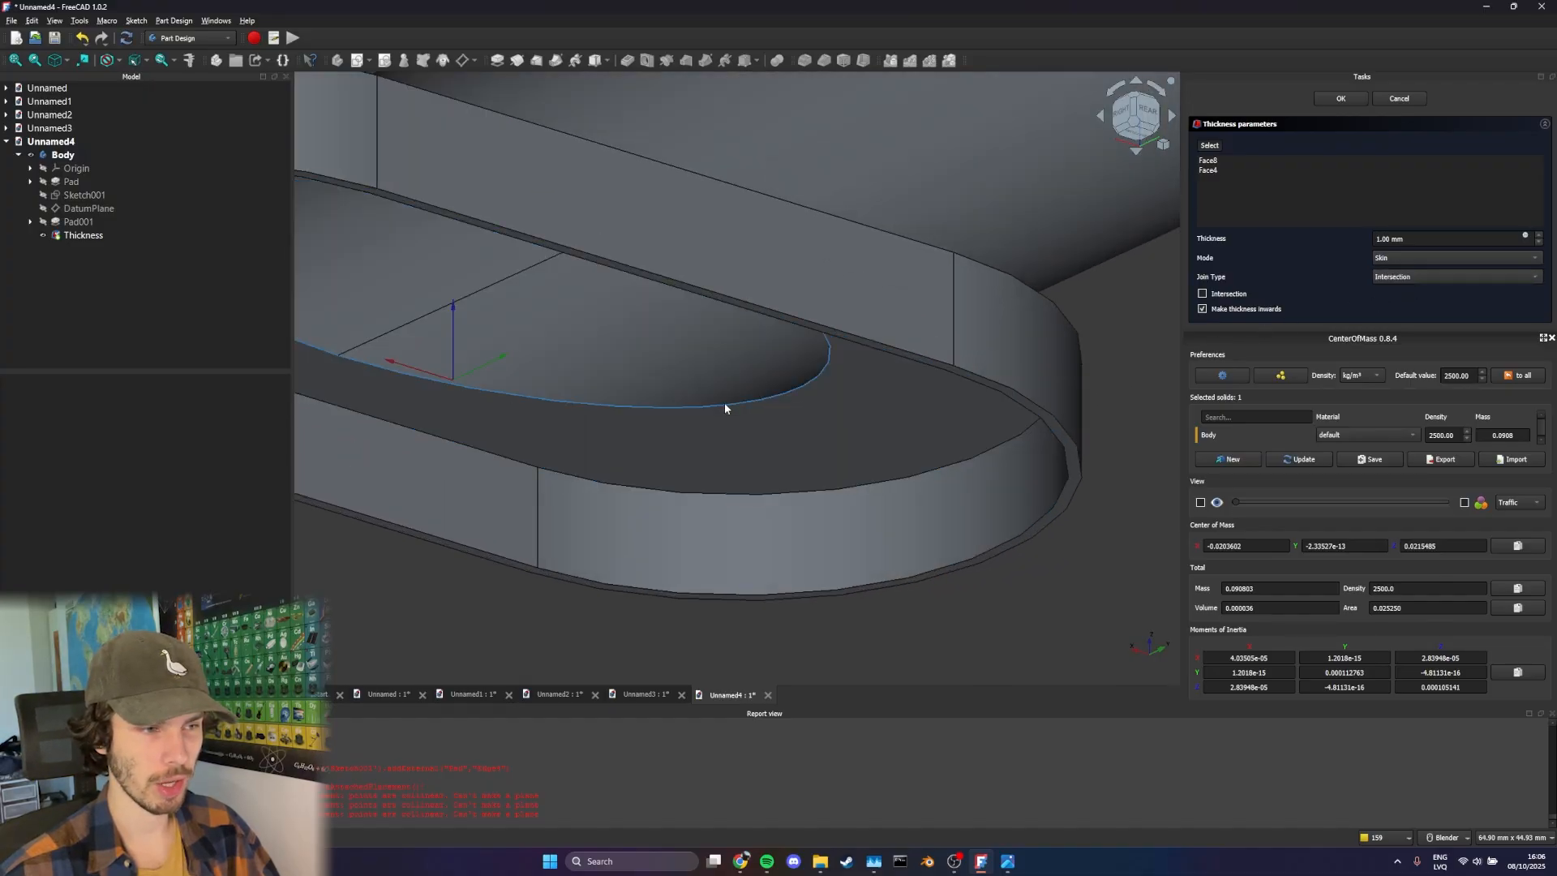
pyautogui.scroll(5, 724, 408)
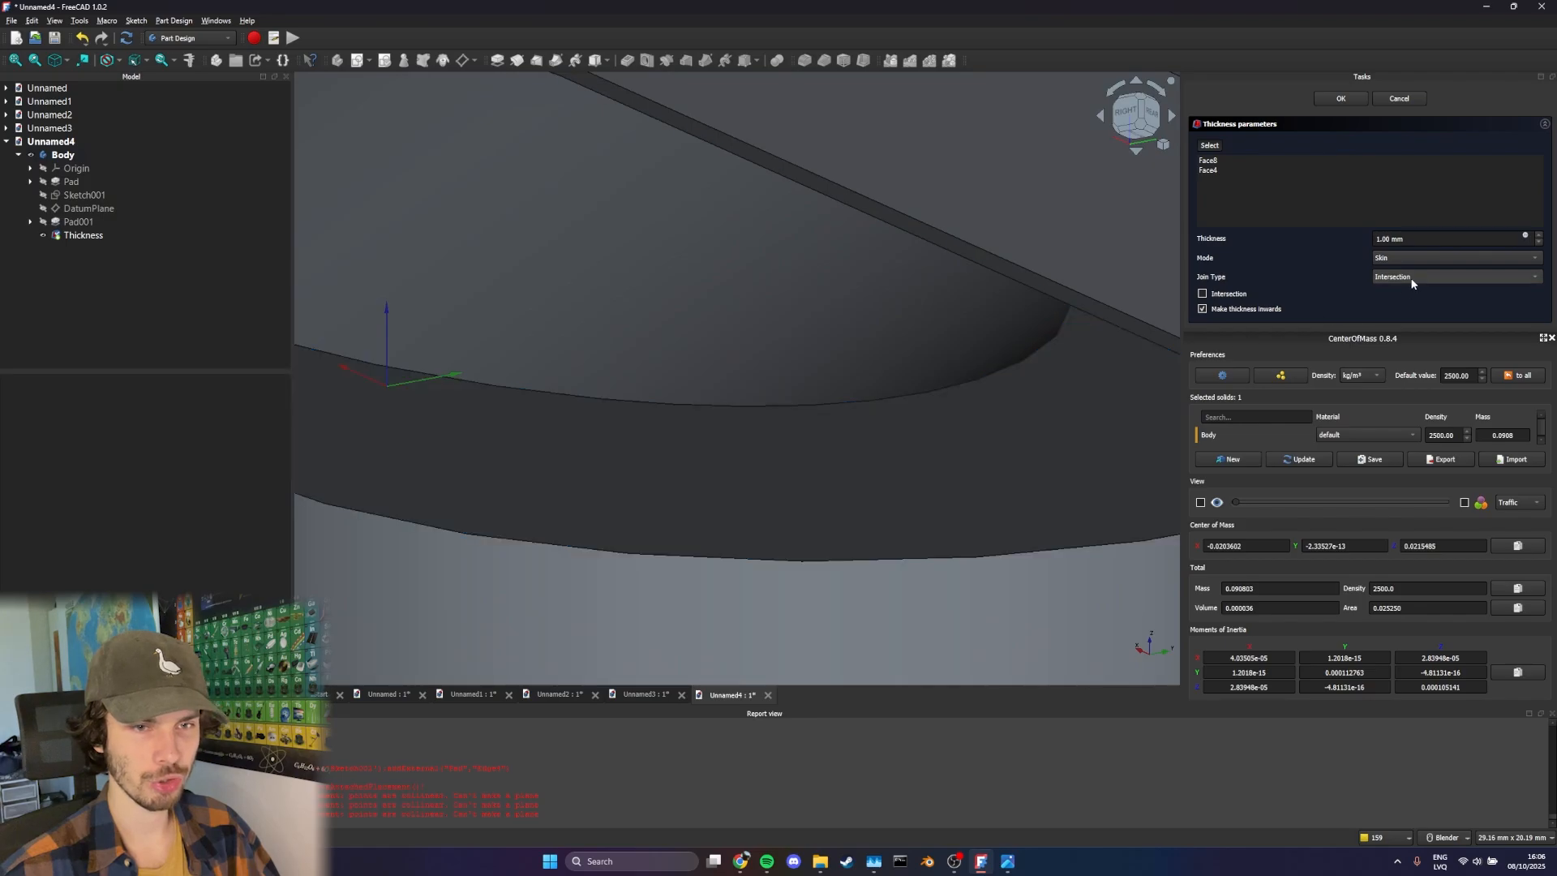
pyautogui.click(1411, 282)
pyautogui.click(1409, 261)
pyautogui.click(1404, 275)
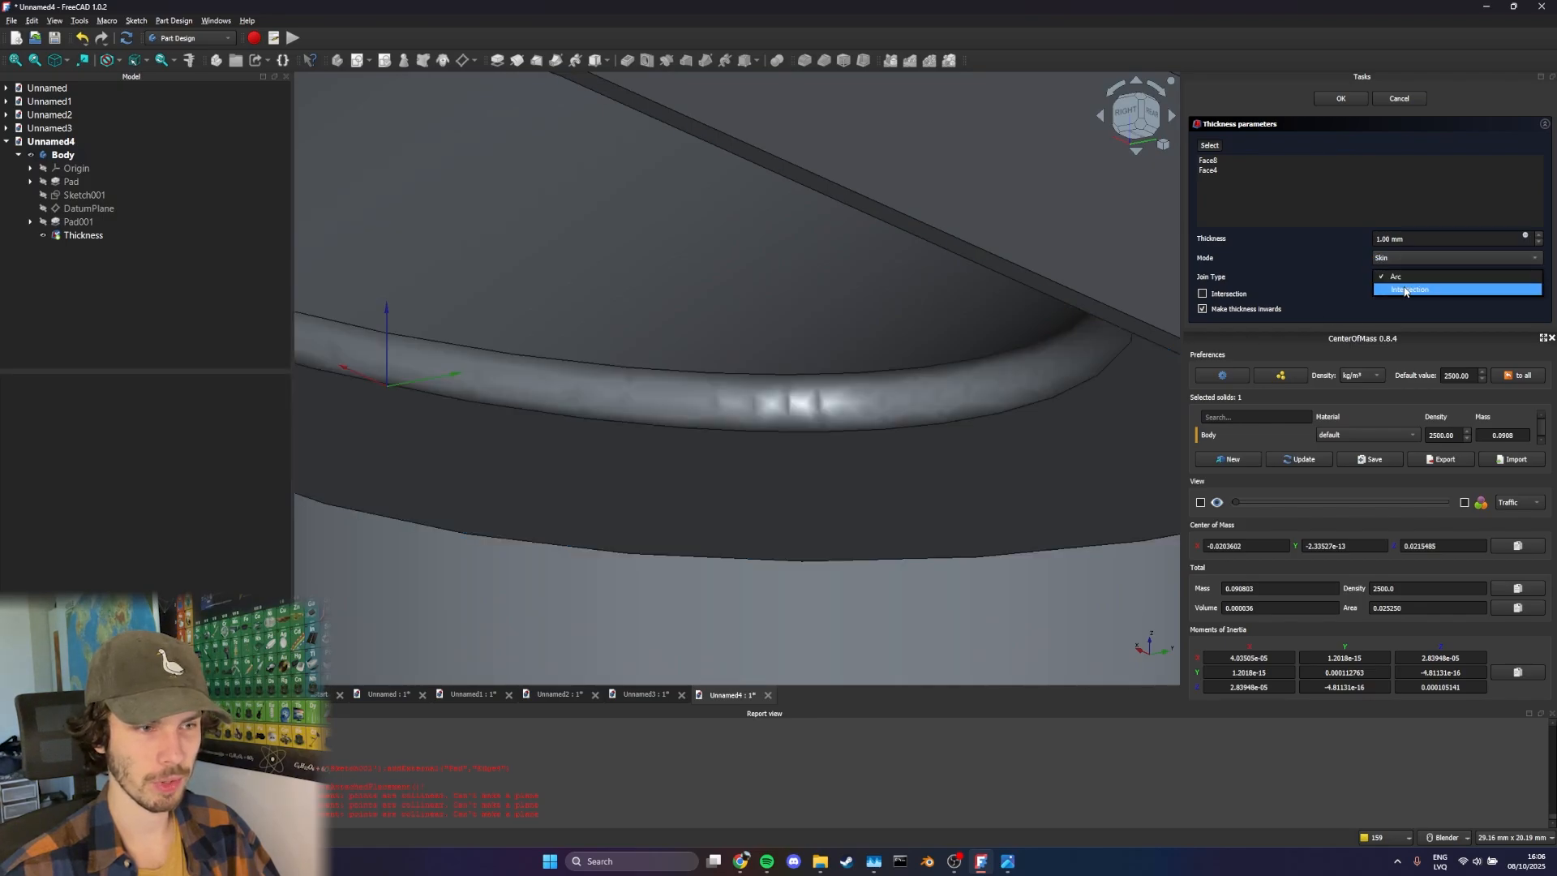
pyautogui.click(1408, 289)
pyautogui.scroll(-6, 811, 421)
pyautogui.moveTo(698, 418); pyautogui.dragTo(699, 426, button='middle')
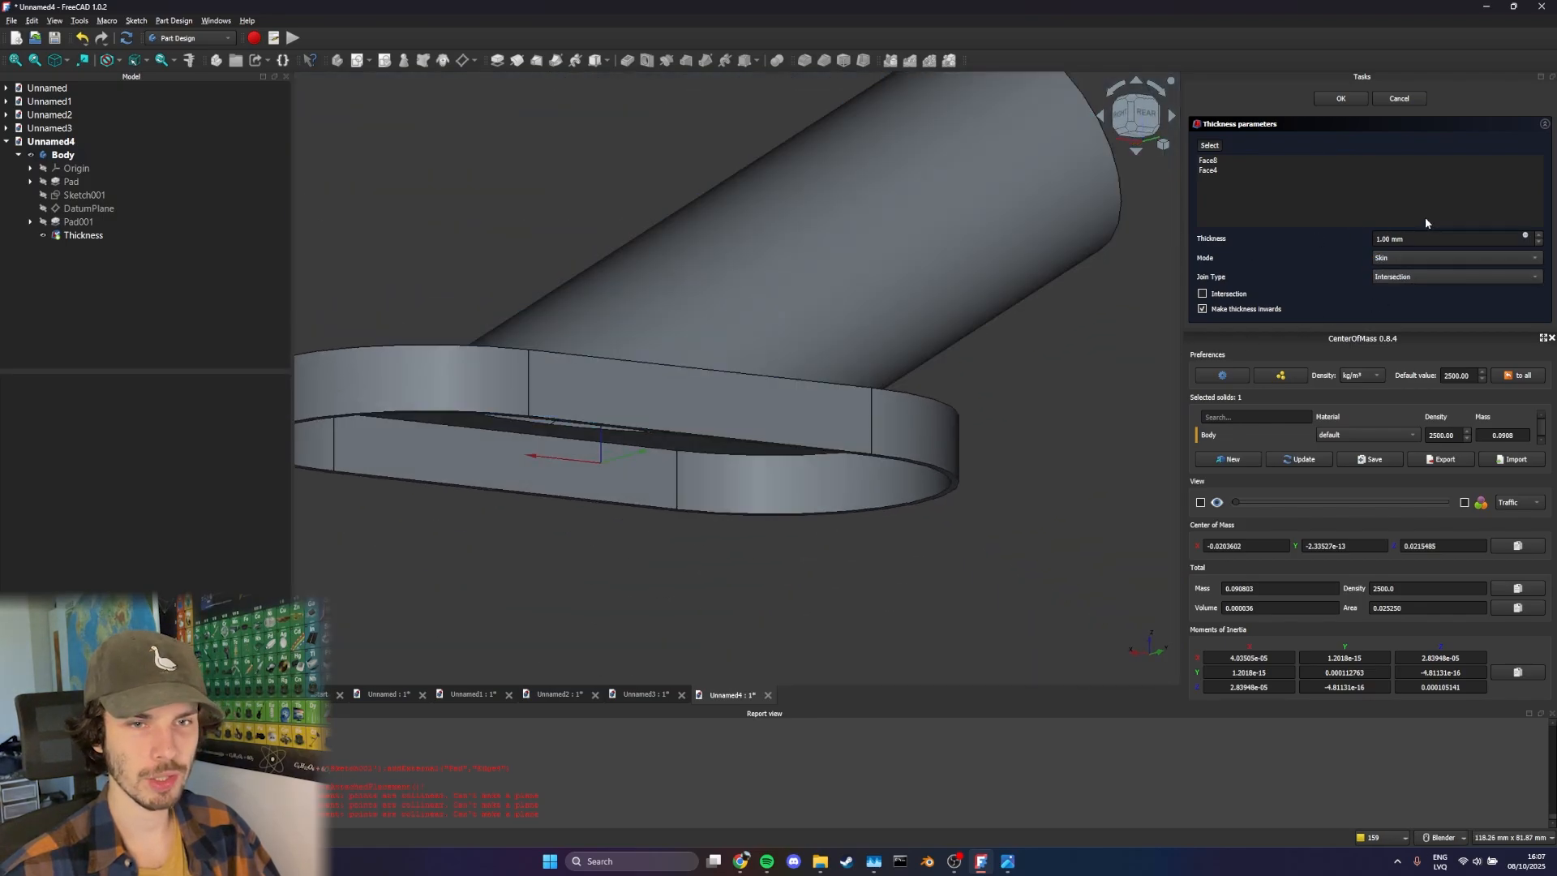
# Set the inward wall thickness to 3 mm and finish the Thickness feature
pyautogui.doubleClick(1511, 238)
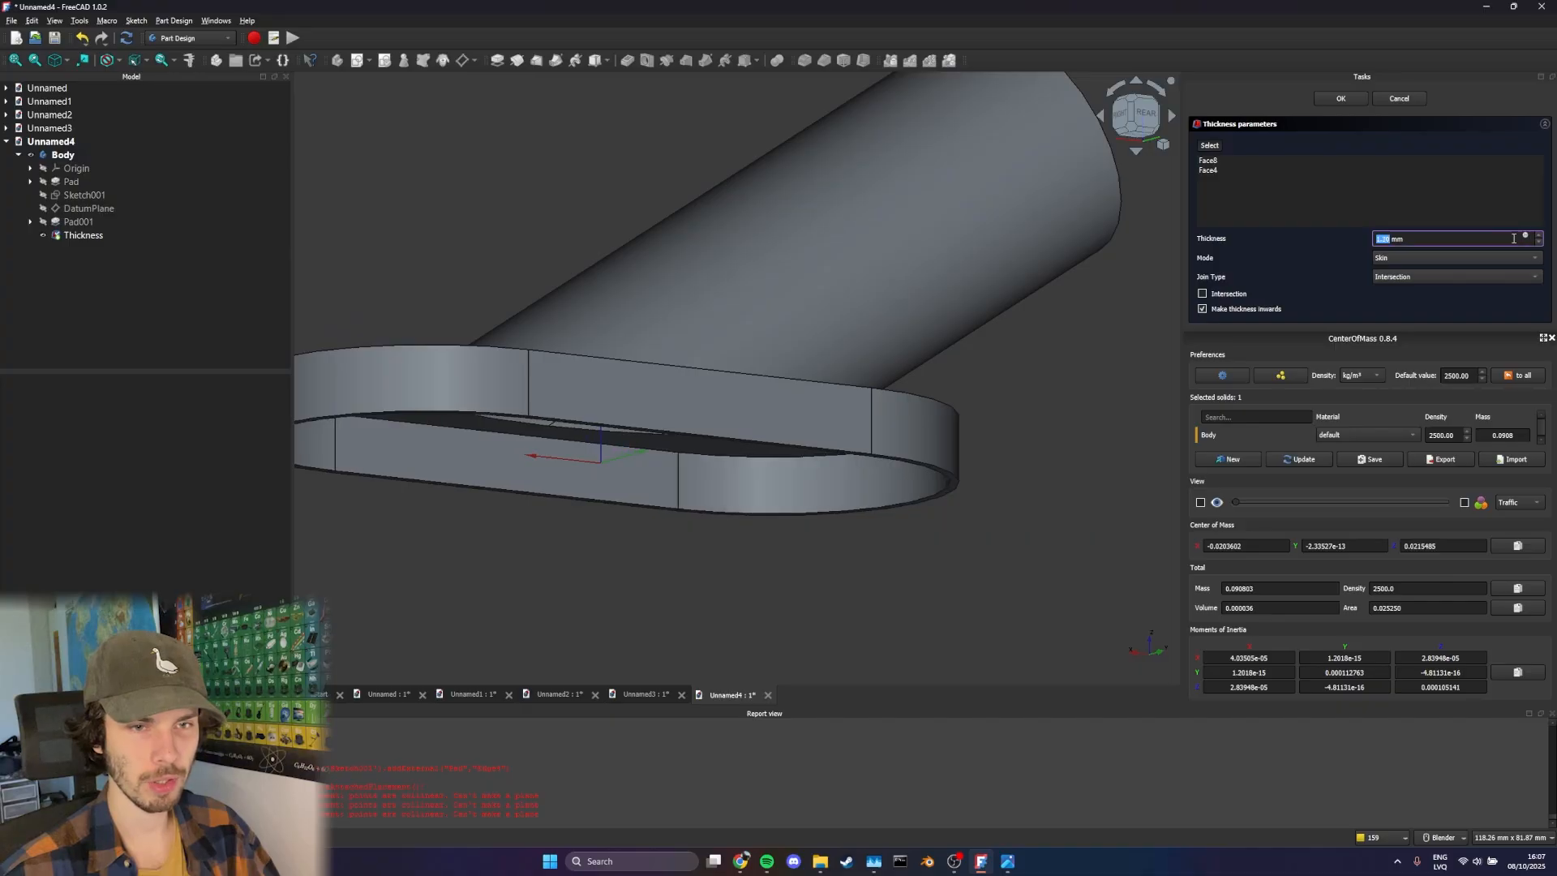
pyautogui.write('3')
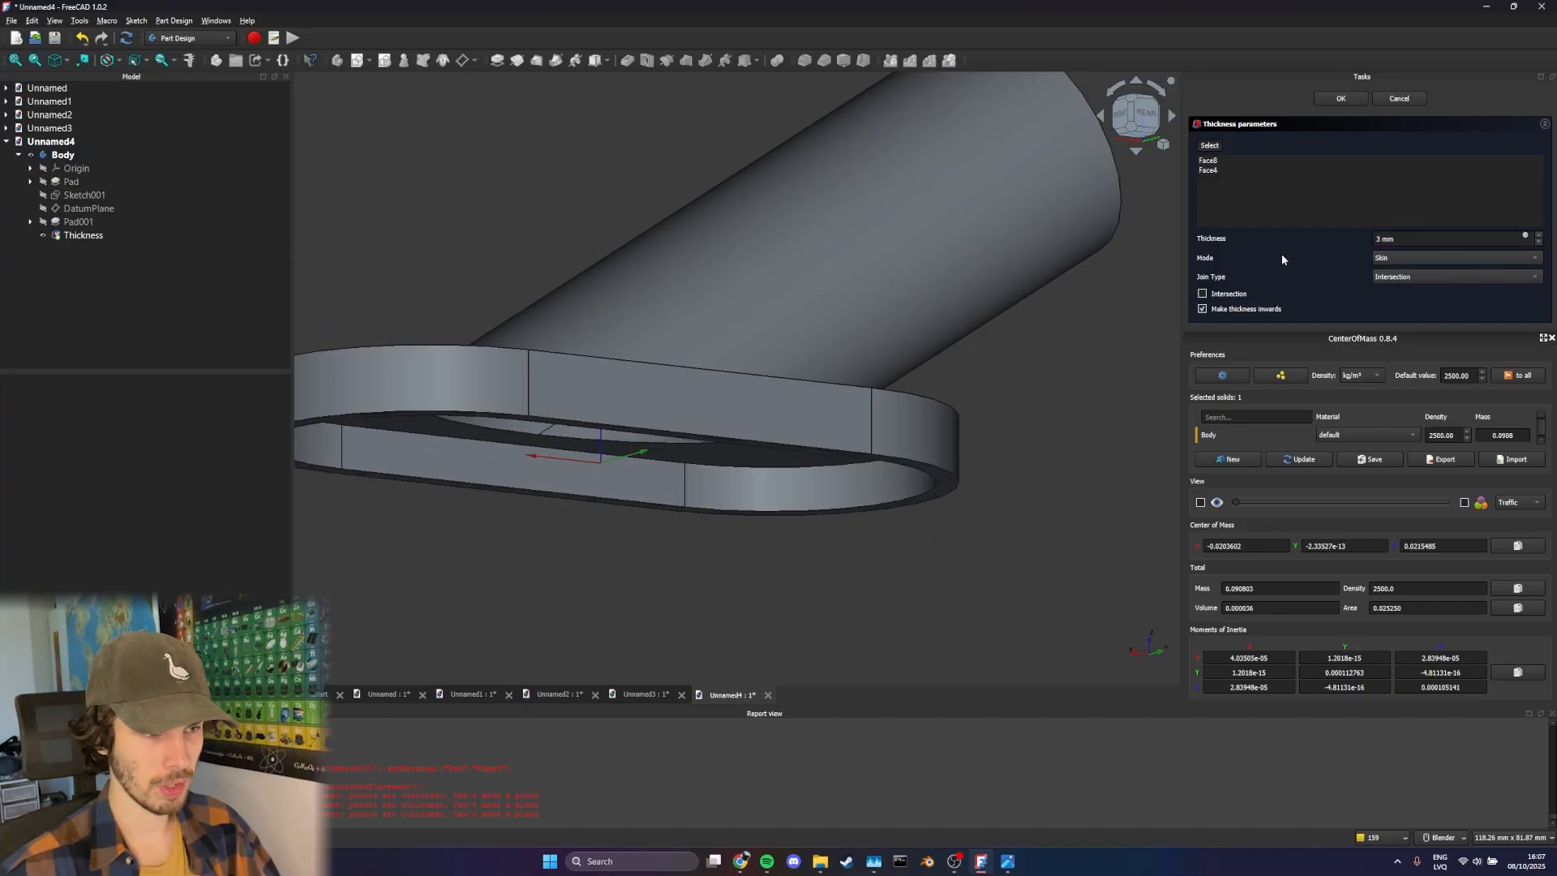
pyautogui.moveTo(859, 308)
pyautogui.mouseDown(button='middle')
pyautogui.moveTo(830, 318)
pyautogui.moveTo(844, 300)
pyautogui.mouseUp(button='middle')
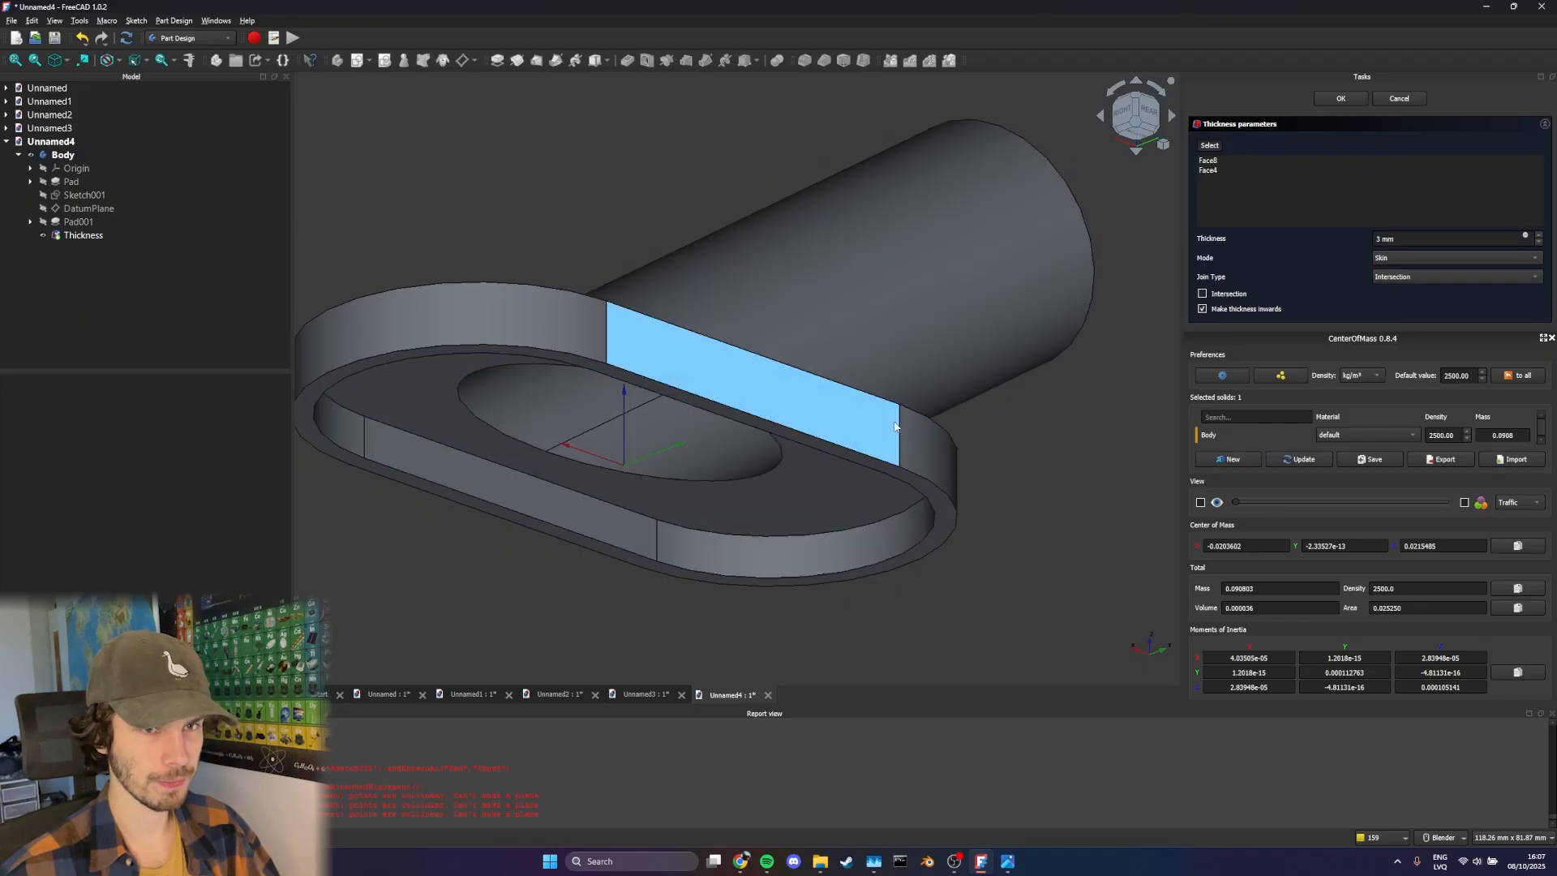
pyautogui.click(1338, 97)
# Fillet the inner edge between the base cavity's side wall and its flat face with a 3 mm radius
pyautogui.moveTo(693, 311); pyautogui.dragTo(736, 286, button='middle')
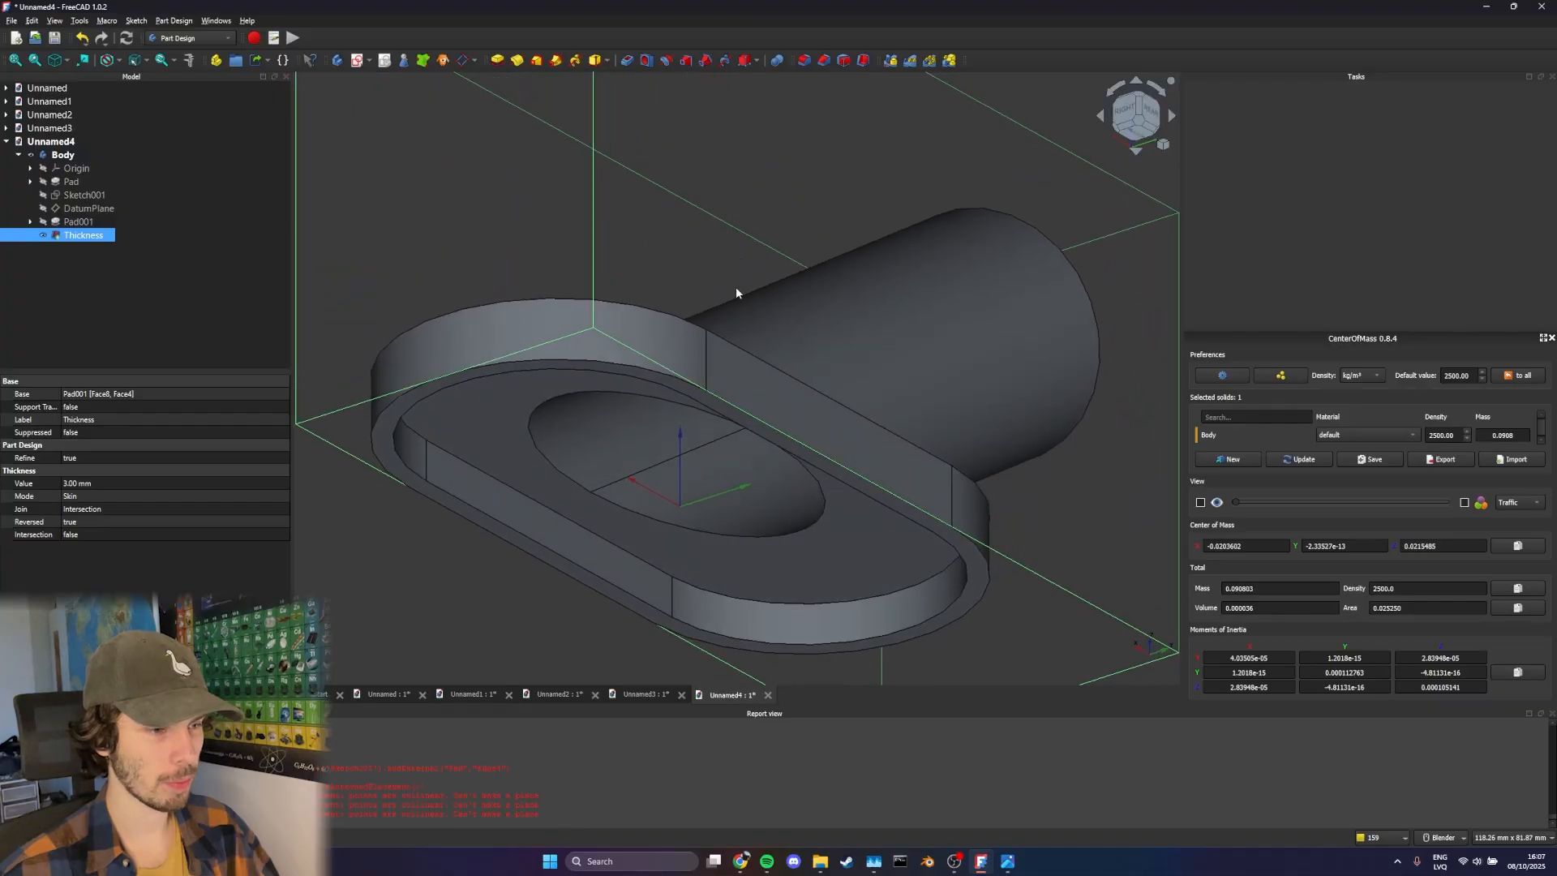
pyautogui.click(712, 591)
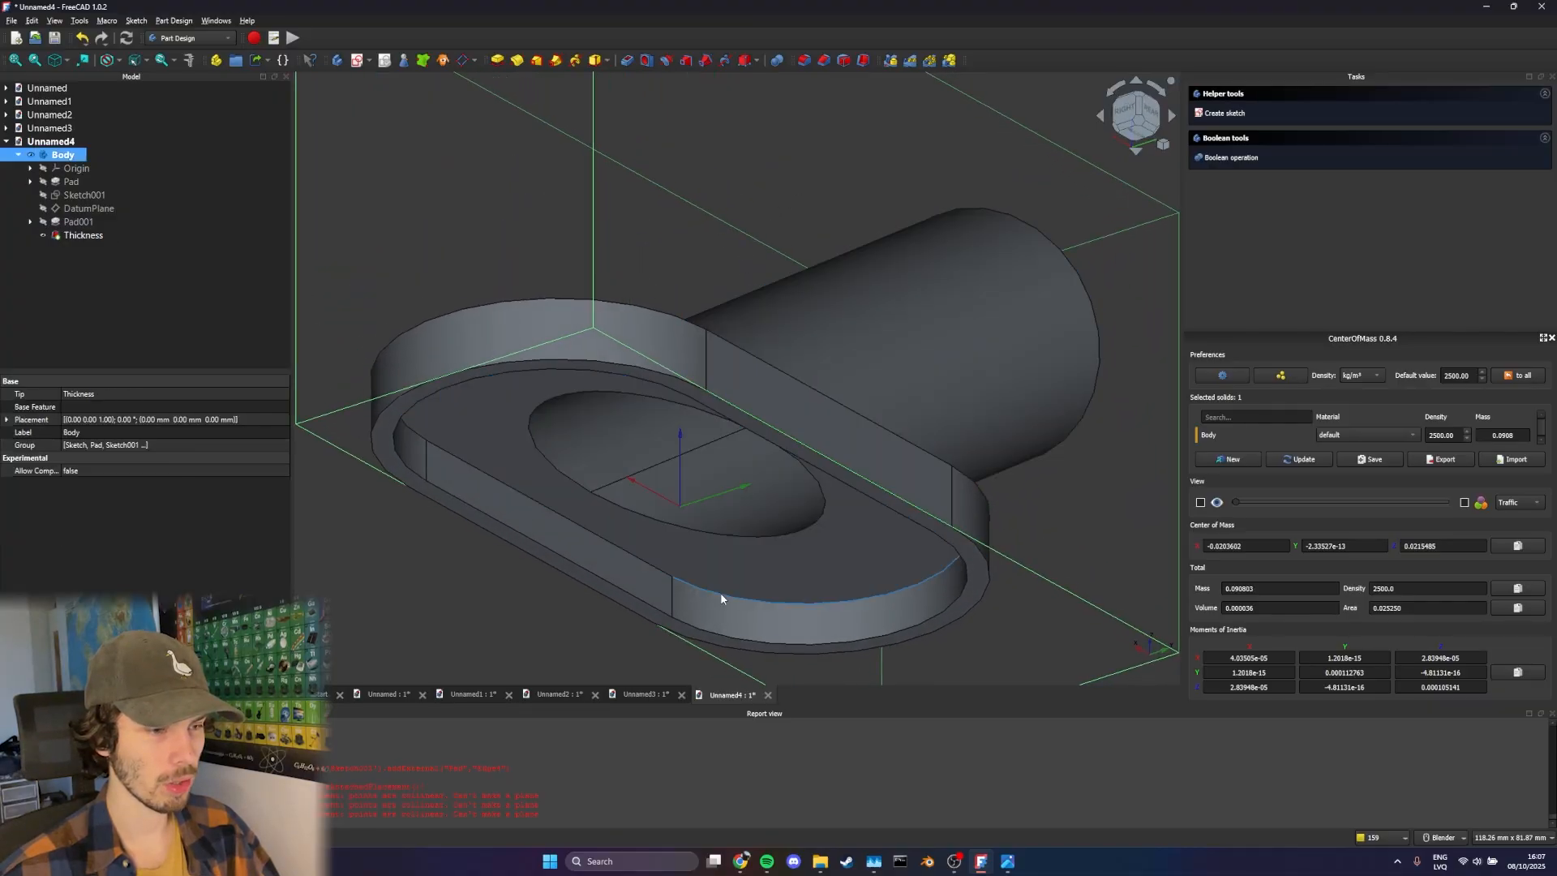
pyautogui.click(720, 599)
pyautogui.scroll(4, 726, 585)
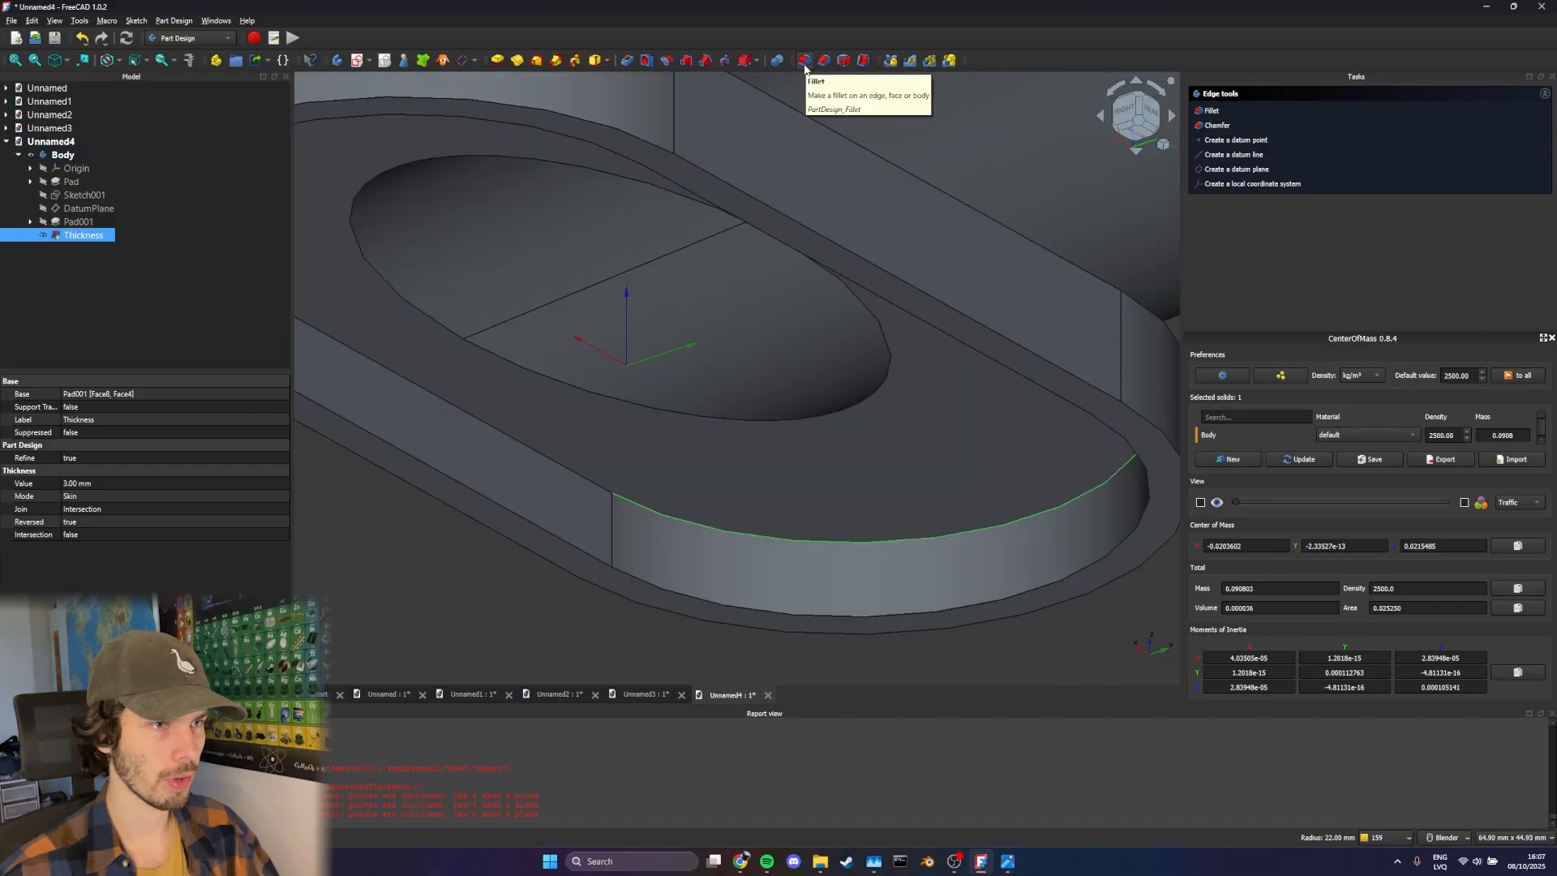
pyautogui.click(804, 63)
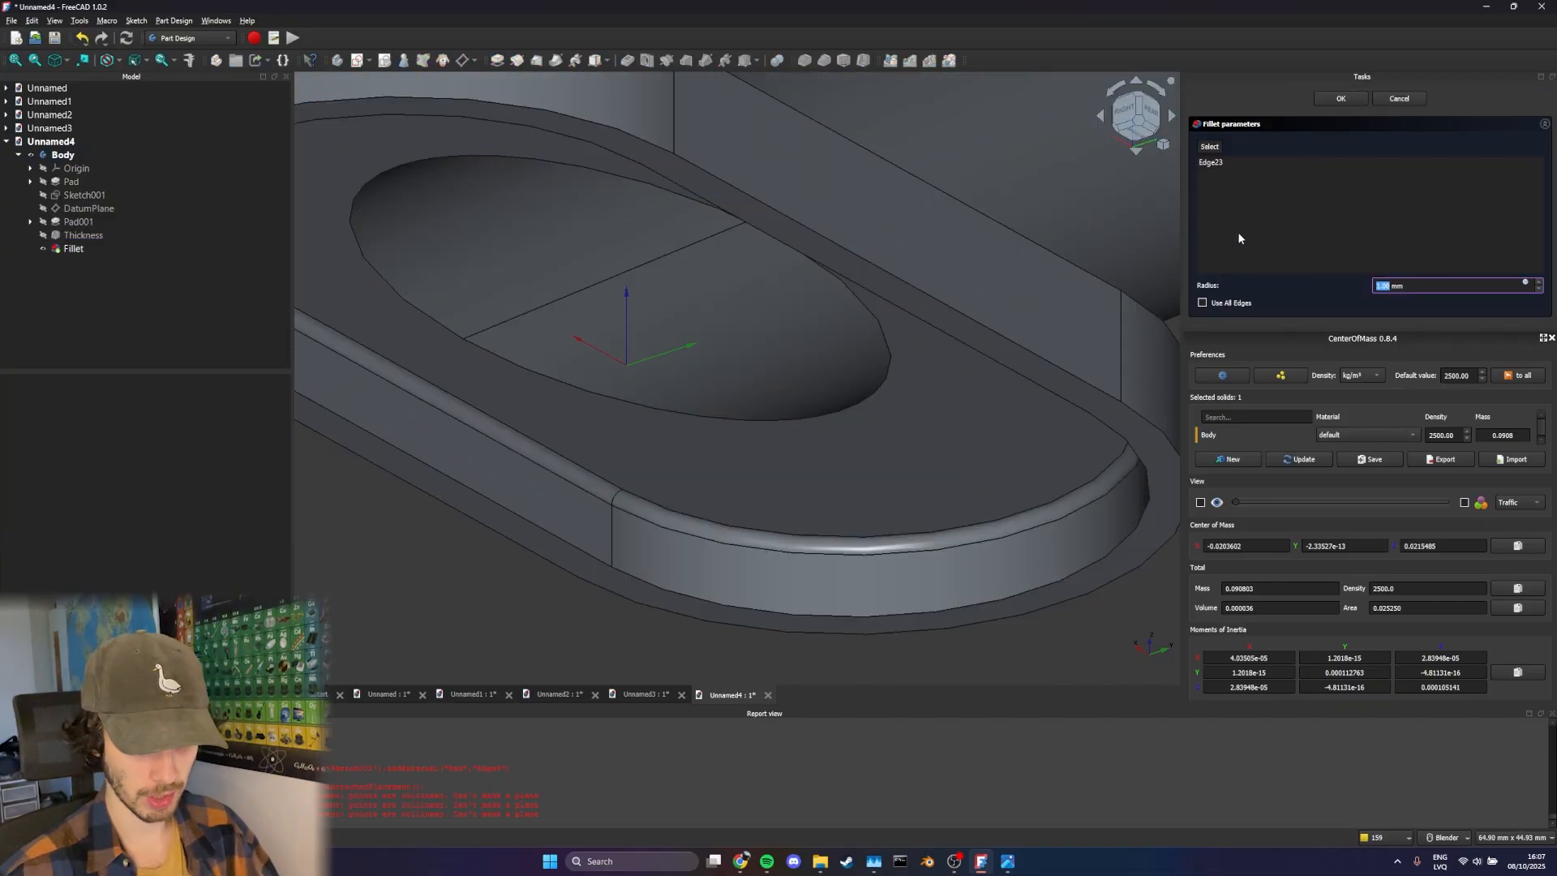
pyautogui.write('3')
pyautogui.press('Return')
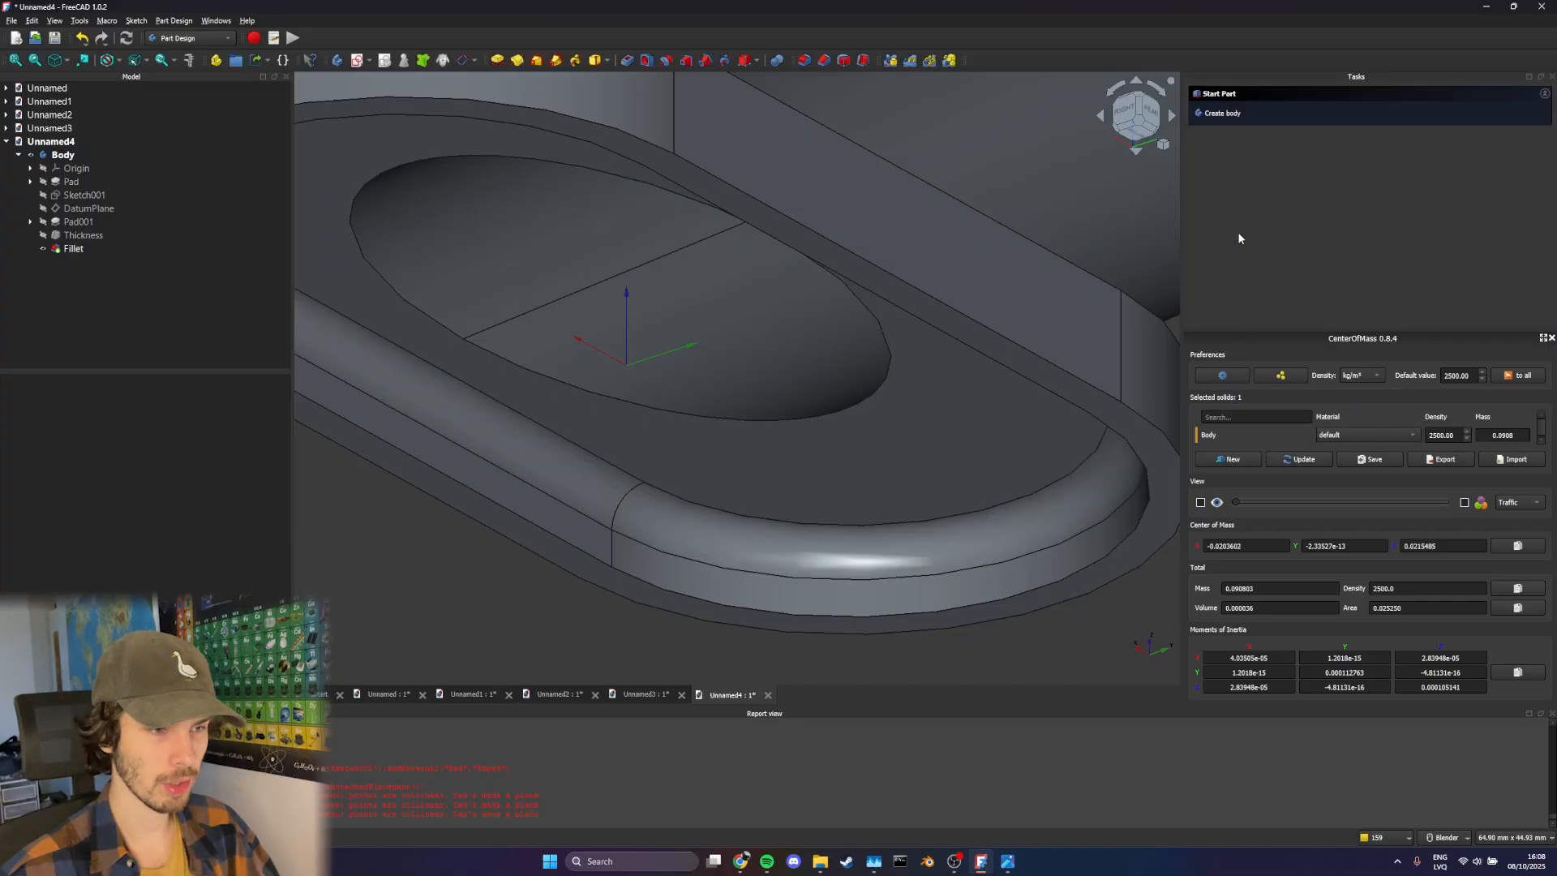
# Fillet the base plate's outer upper edge, on the tube side, with a 6 mm radius
pyautogui.moveTo(804, 269); pyautogui.dragTo(812, 482, button='middle')
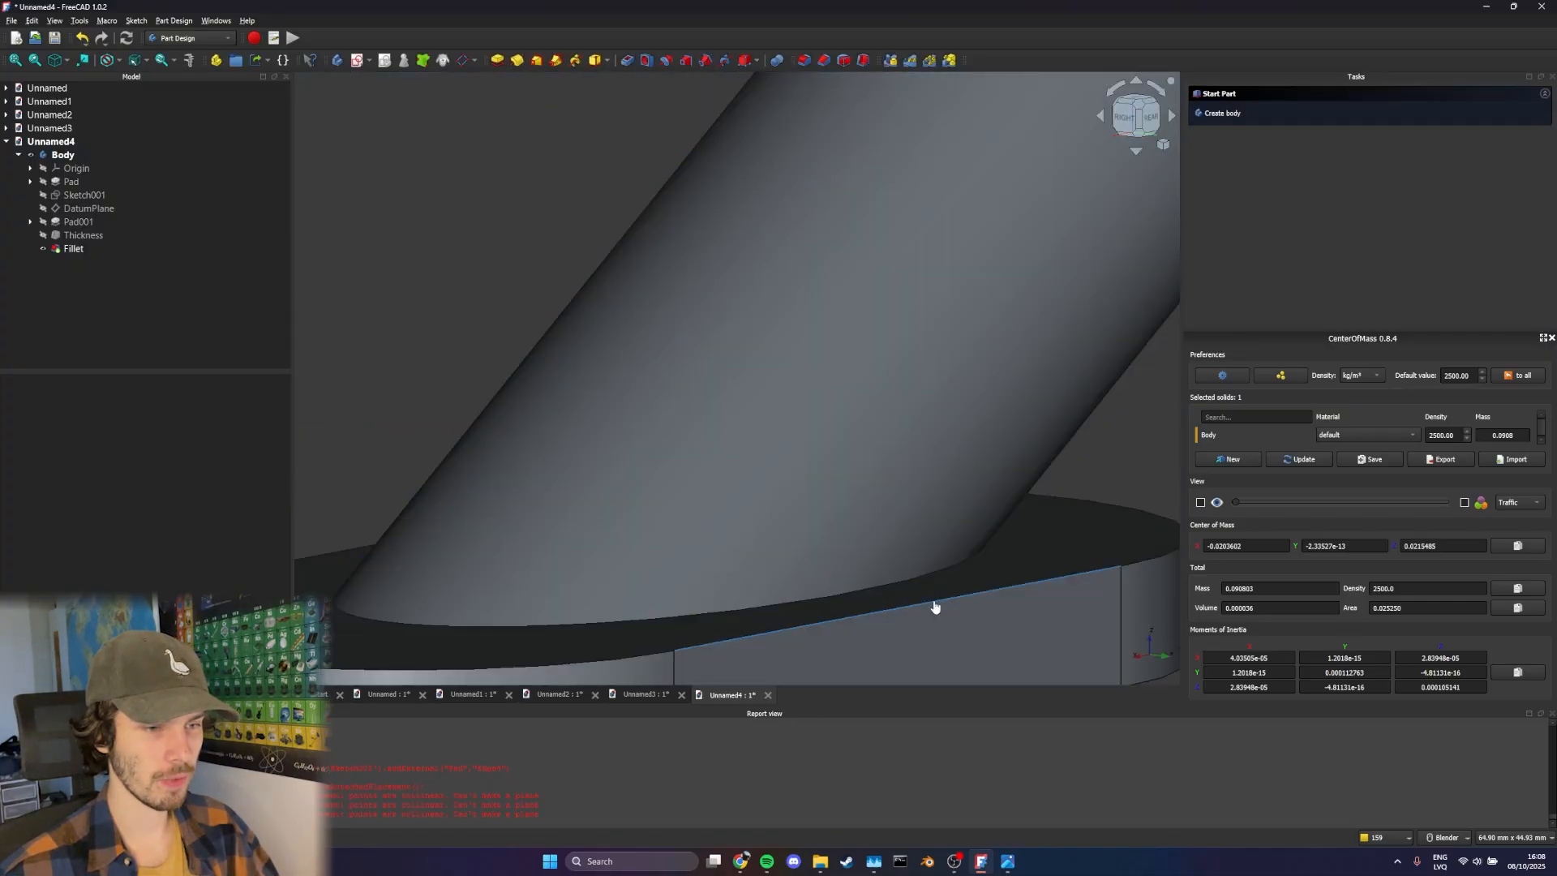
pyautogui.click(932, 607)
pyautogui.click(801, 61)
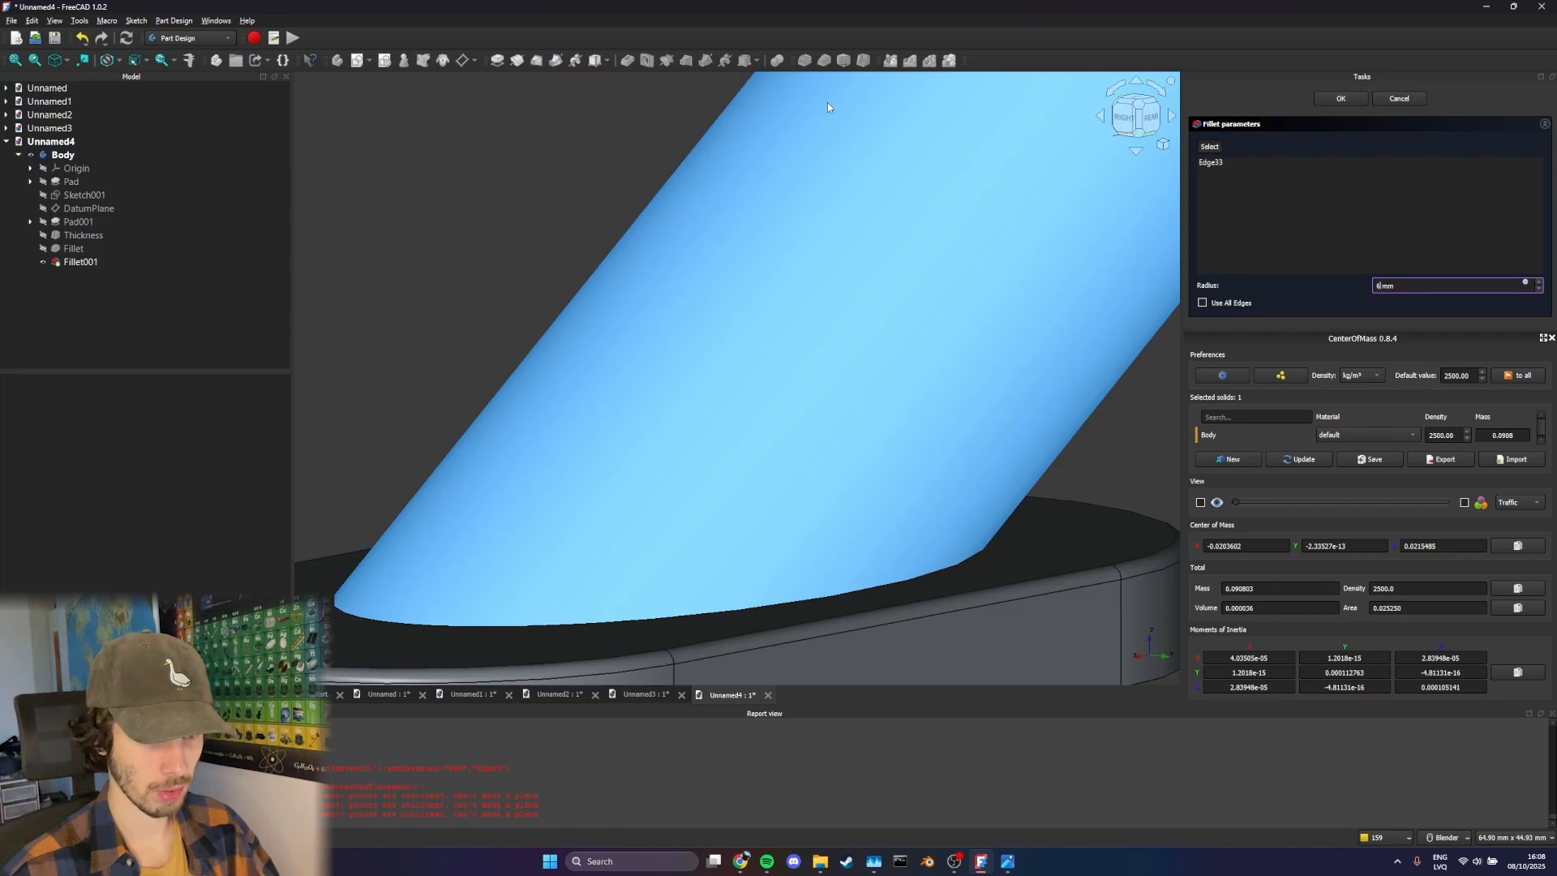
pyautogui.press('Return')
pyautogui.scroll(-3, 1003, 231)
pyautogui.moveTo(1002, 231); pyautogui.dragTo(911, 382, button='middle')
pyautogui.scroll(3, 911, 382)
pyautogui.keyDown('shift'); pyautogui.moveTo(603, 331); pyautogui.dragTo(714, 333, button='middle'); pyautogui.keyUp('shift')
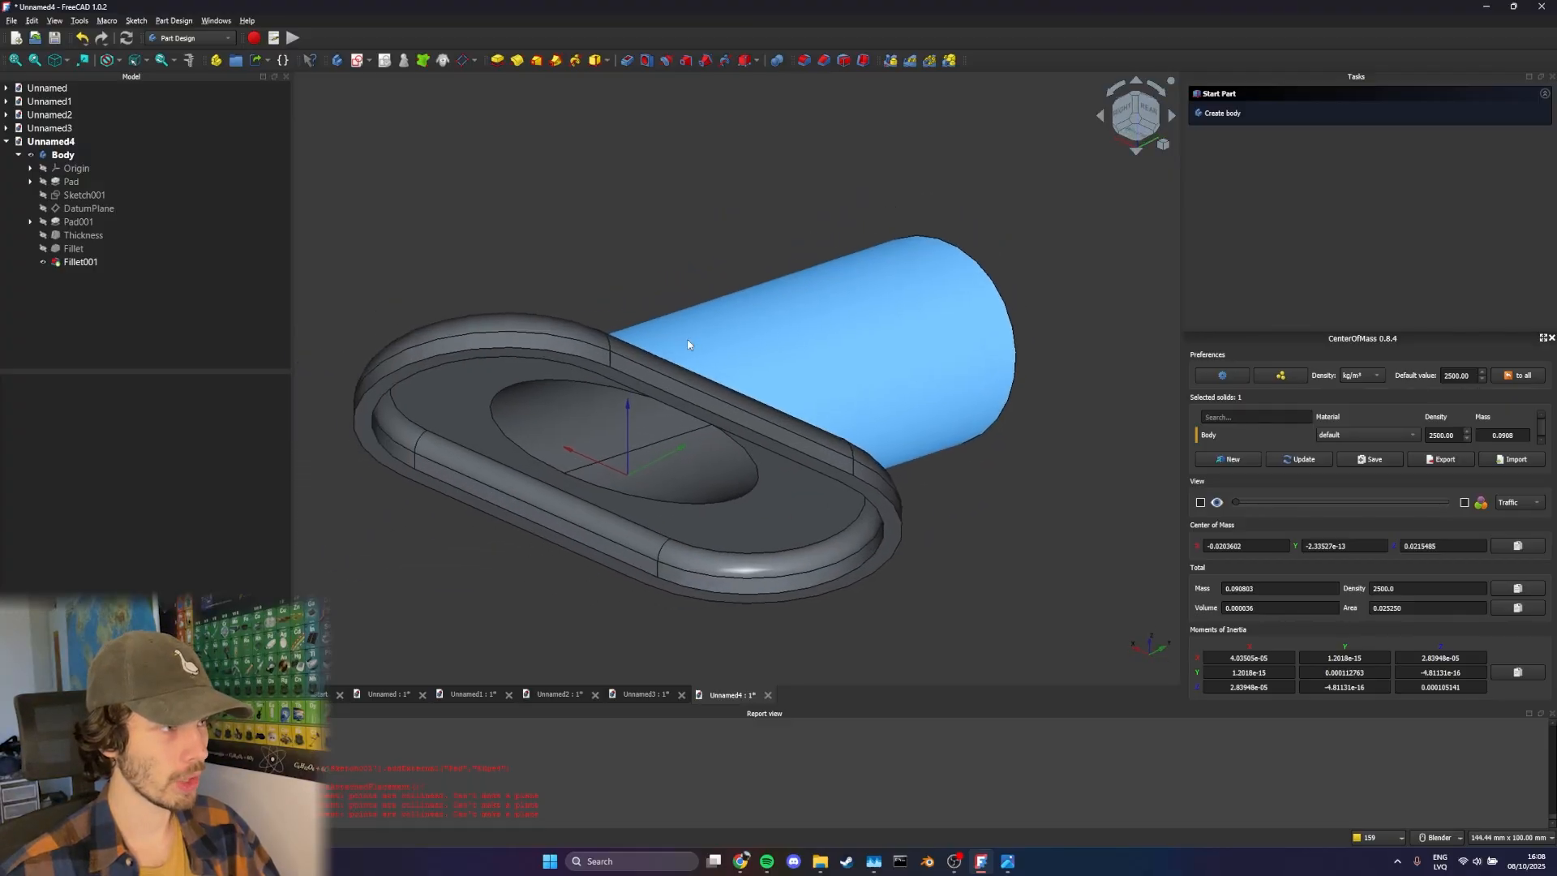
# Close the outdated CenterOfMass panel and select the whole Body
pyautogui.click(1551, 335)
pyautogui.click(61, 154)
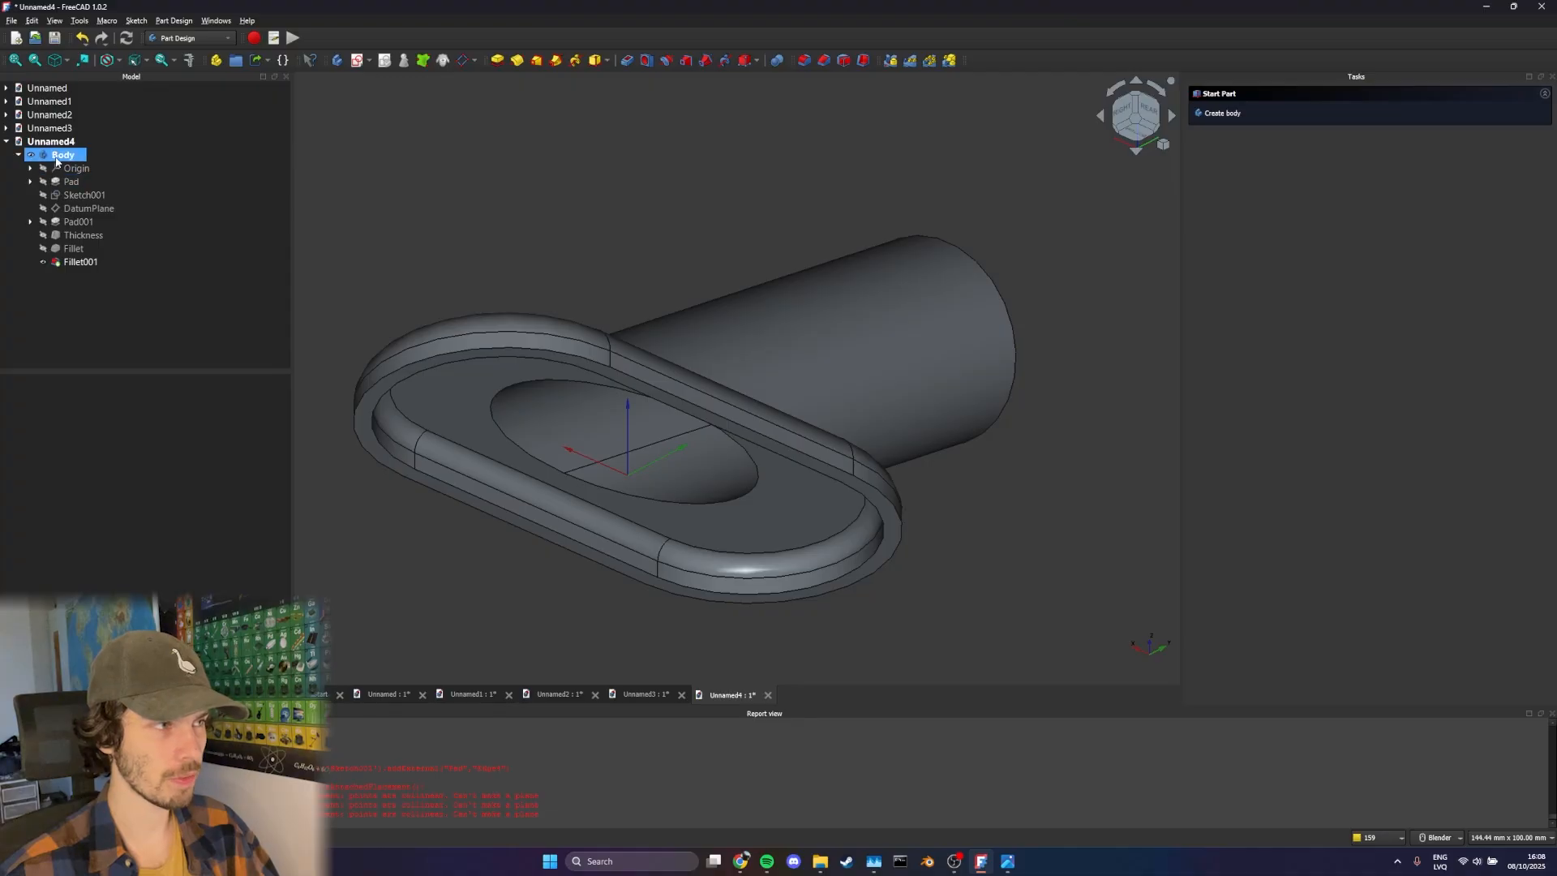
# Look up the CenterOfMass addon in the Addon Manager by searching for "cent" and view its installation page
pyautogui.click(88, 20)
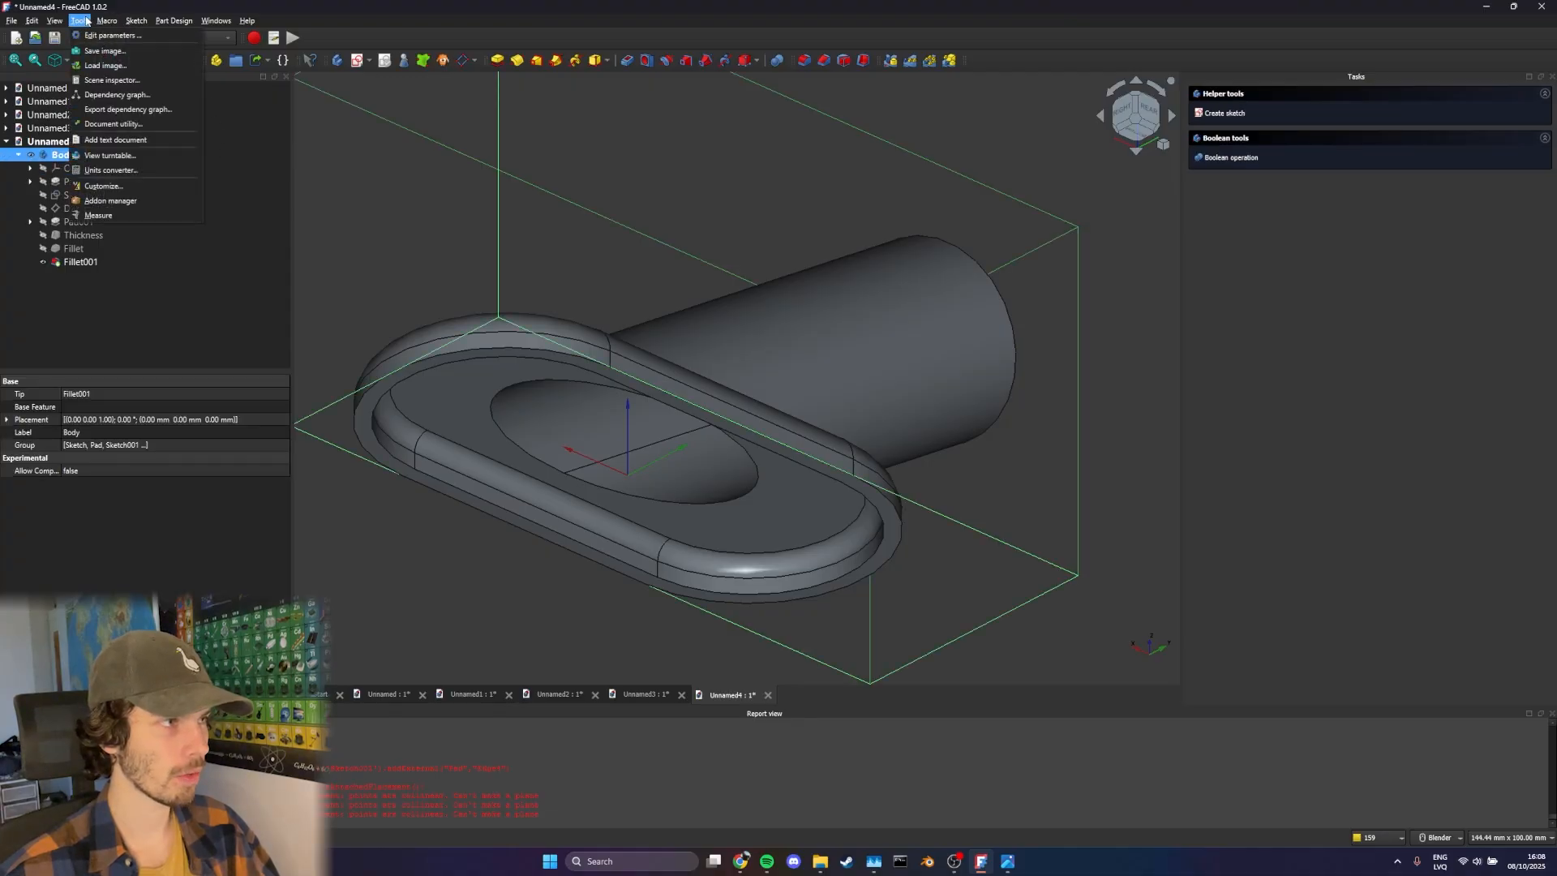
pyautogui.moveTo(106, 21)
pyautogui.moveTo(122, 64)
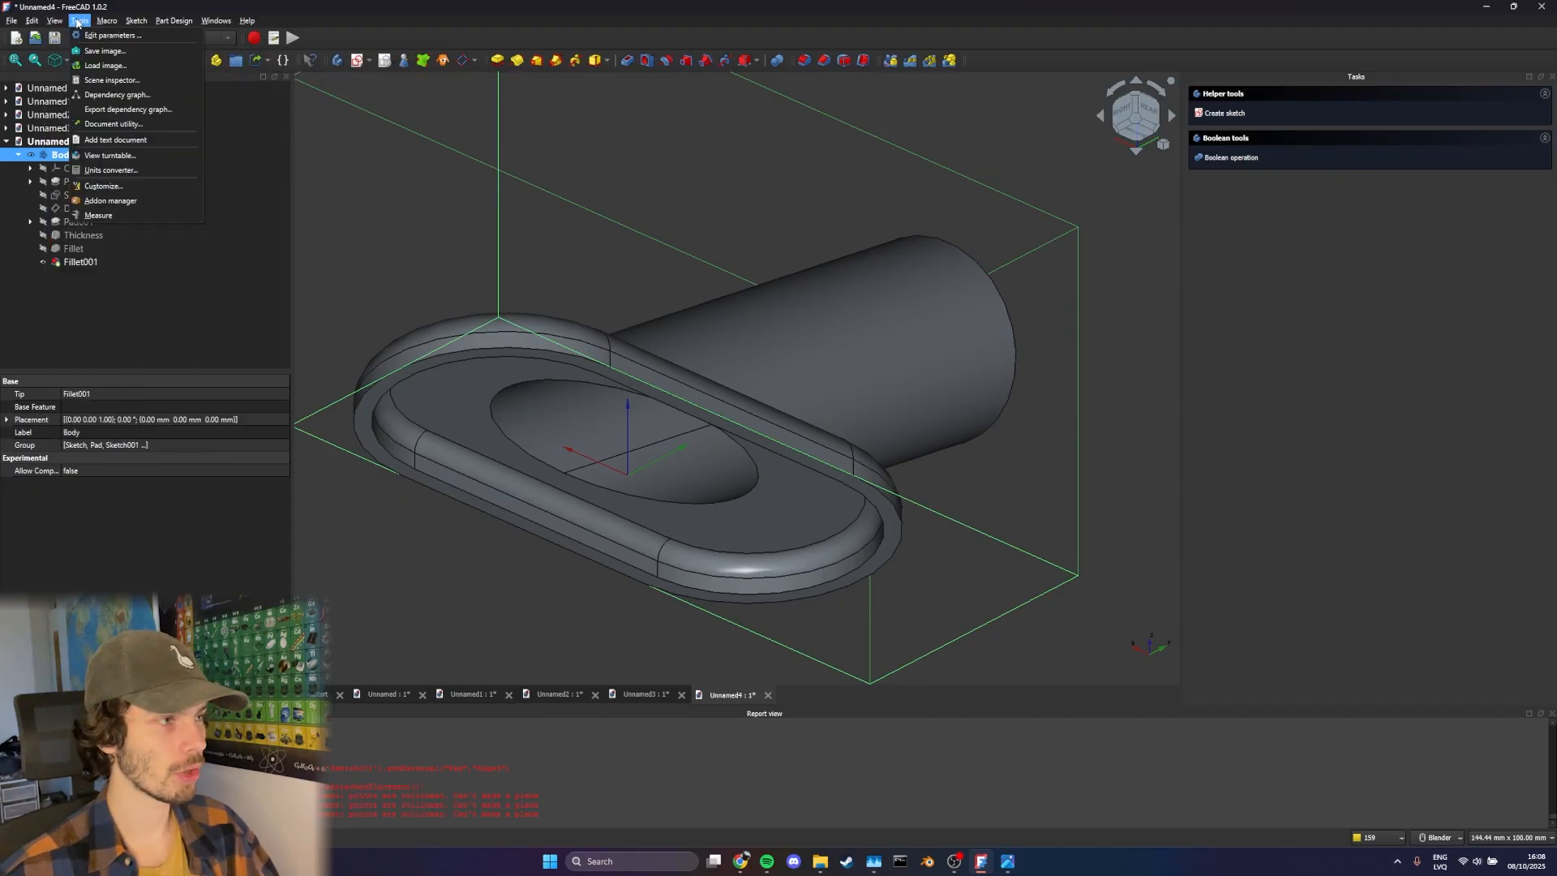
pyautogui.click(120, 199)
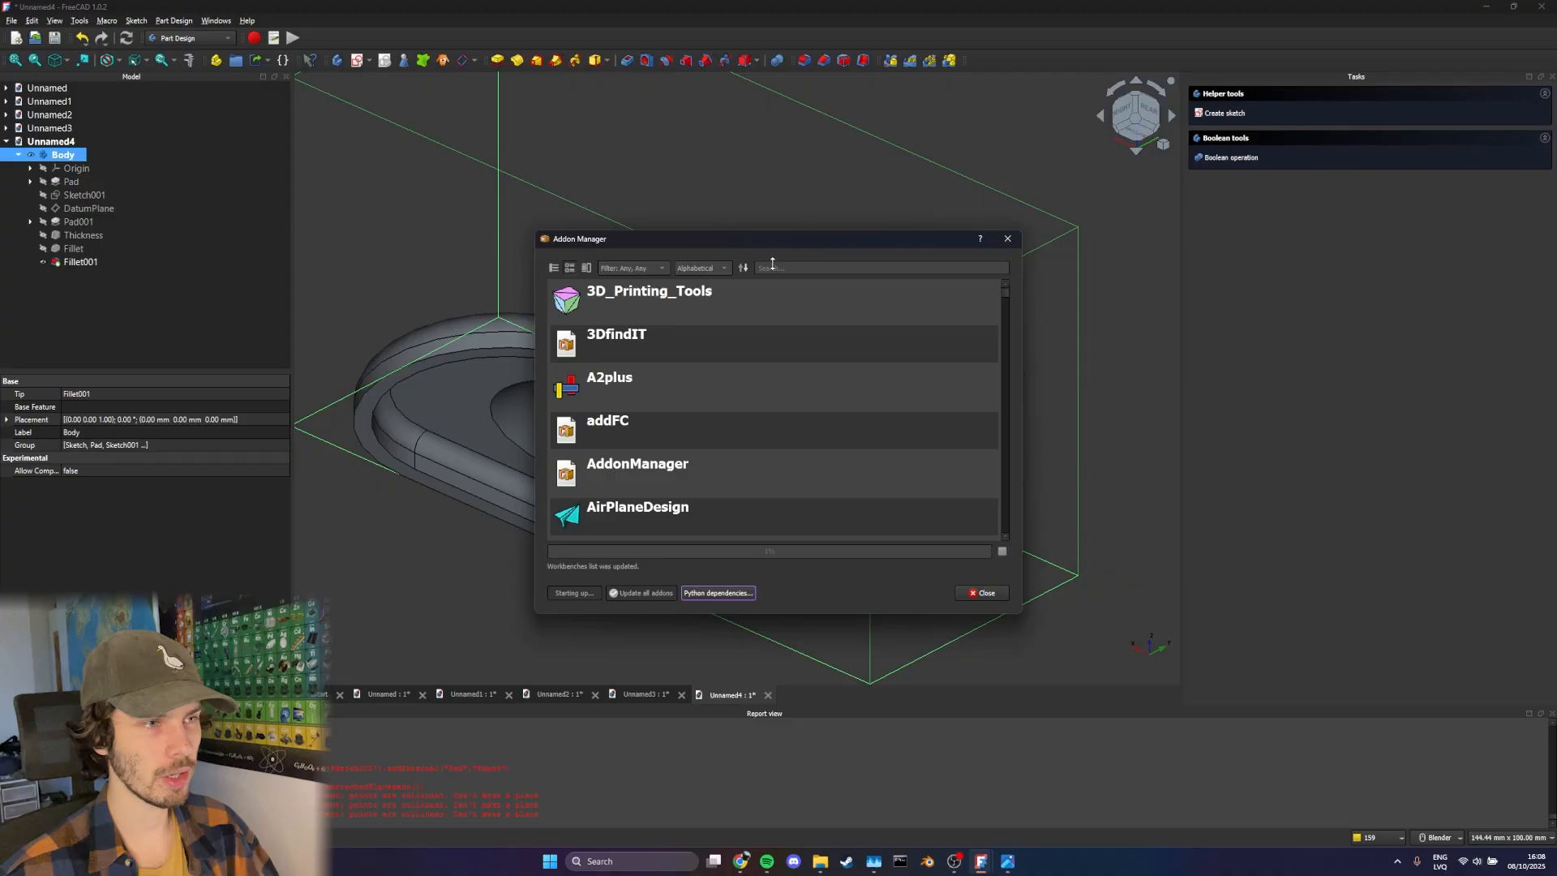
pyautogui.click(724, 271)
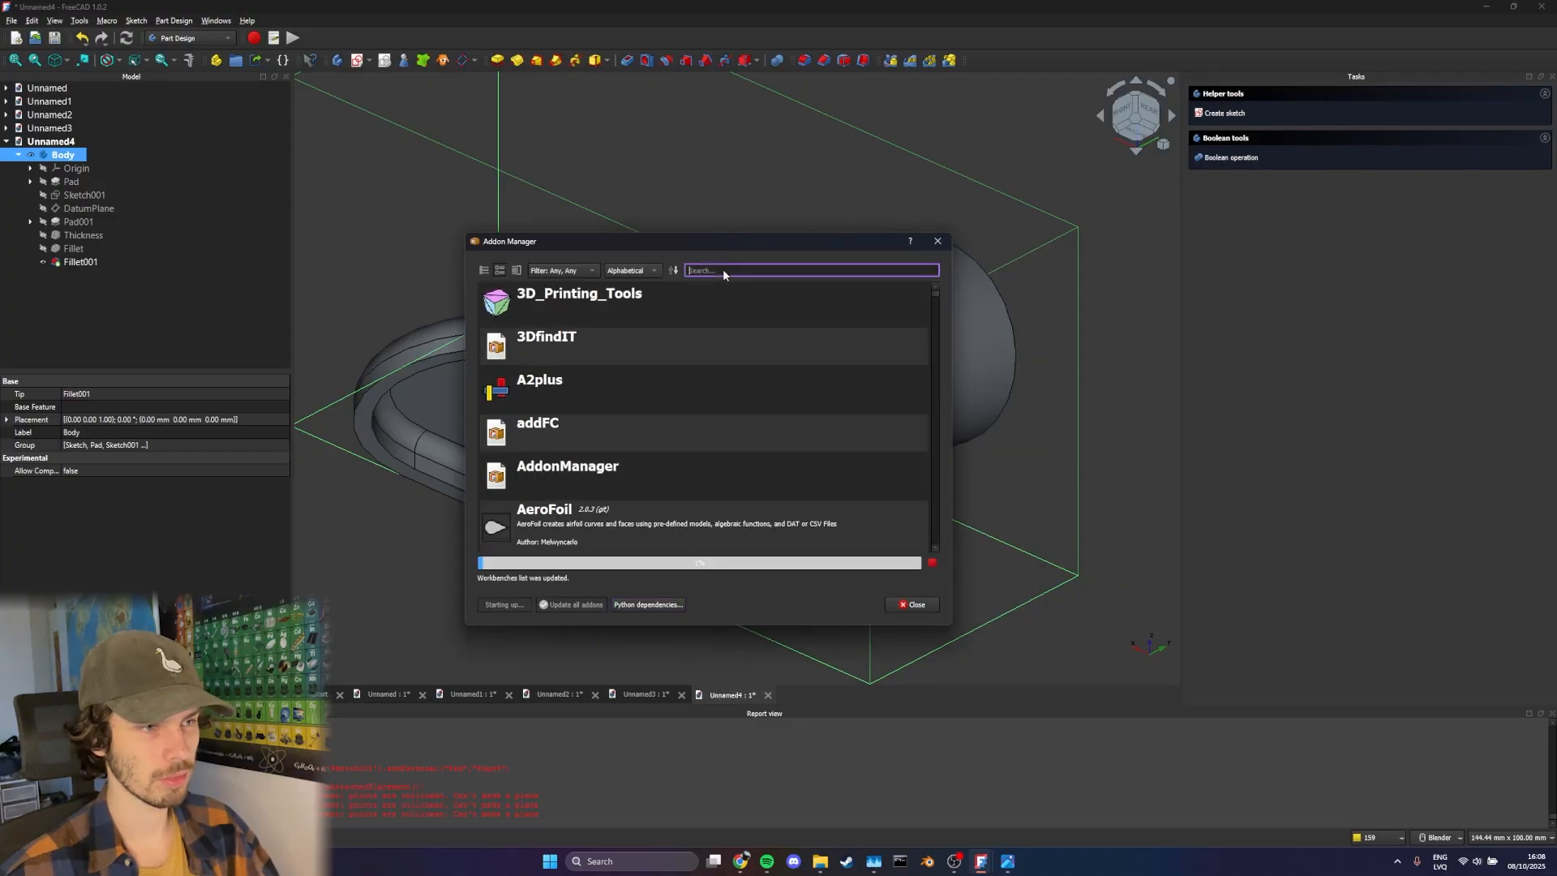
pyautogui.write('cent')
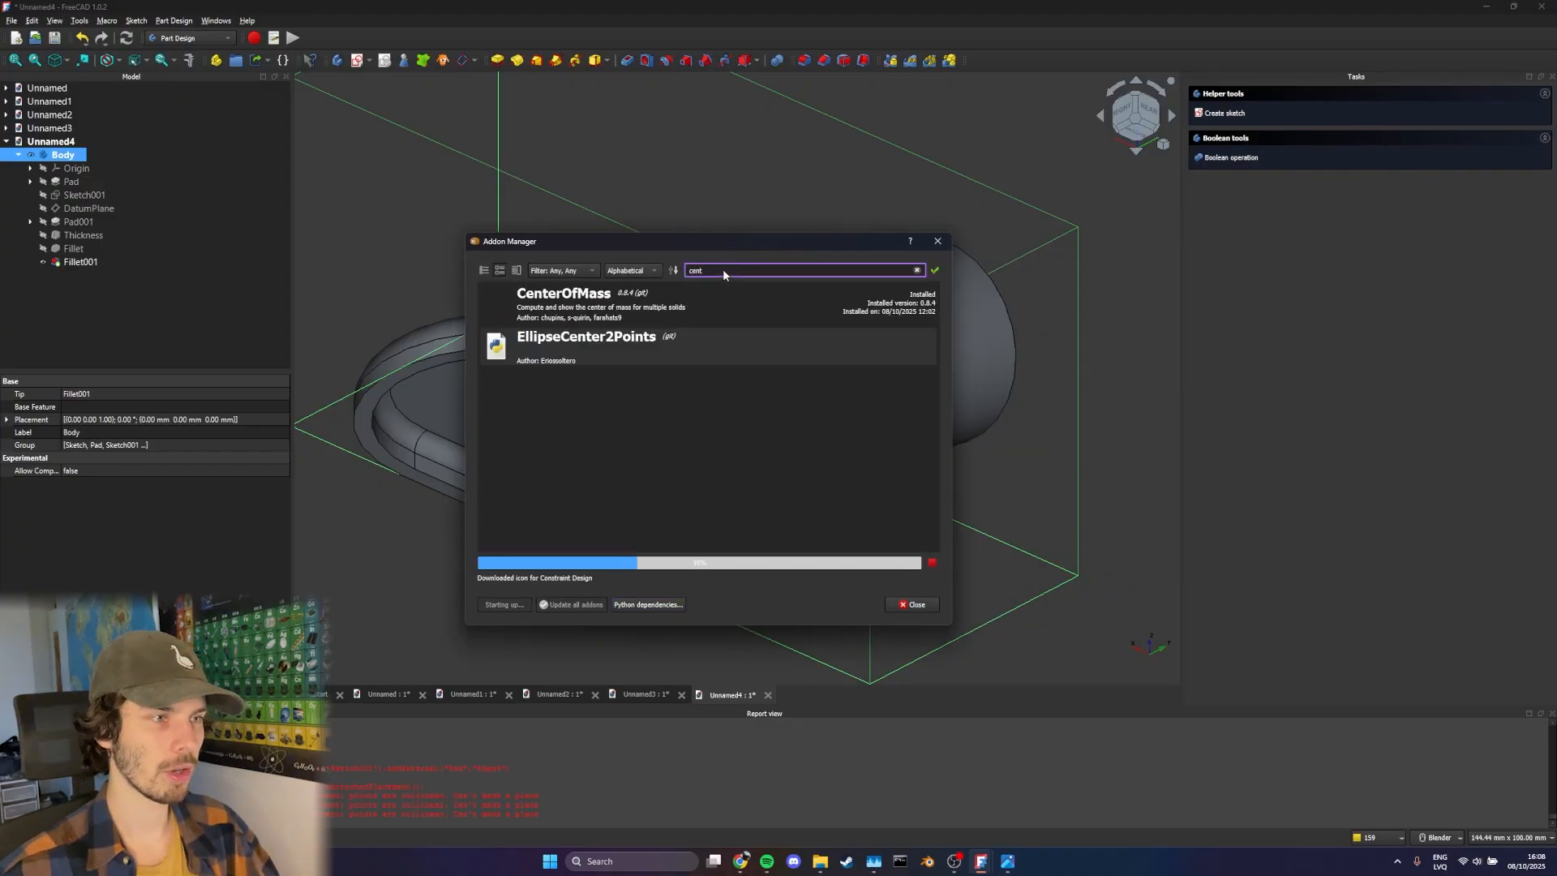
pyautogui.click(722, 292)
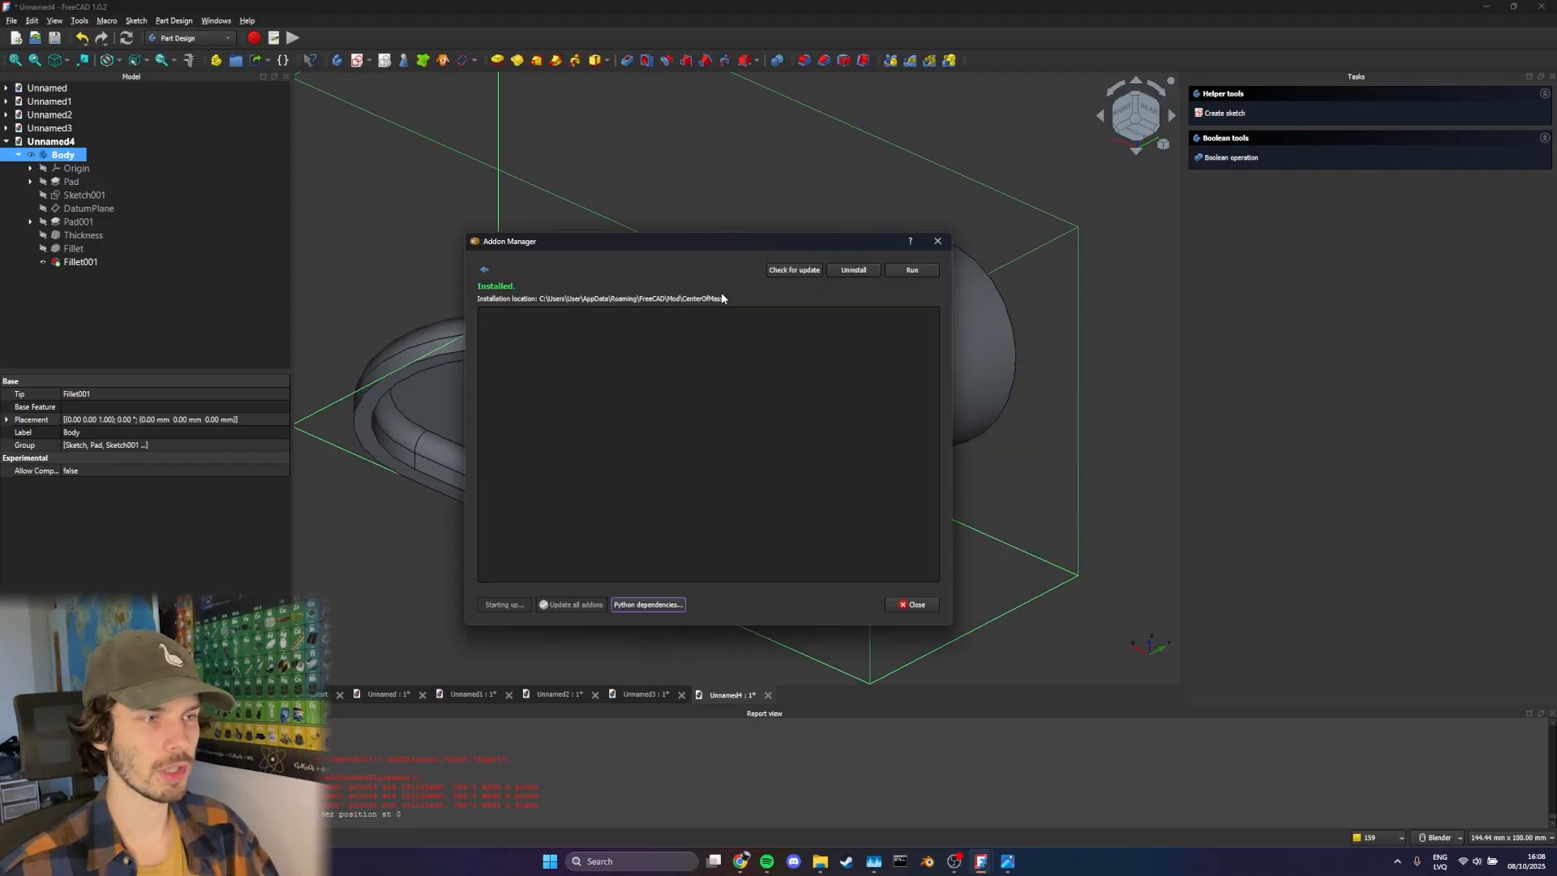
pyautogui.click(938, 243)
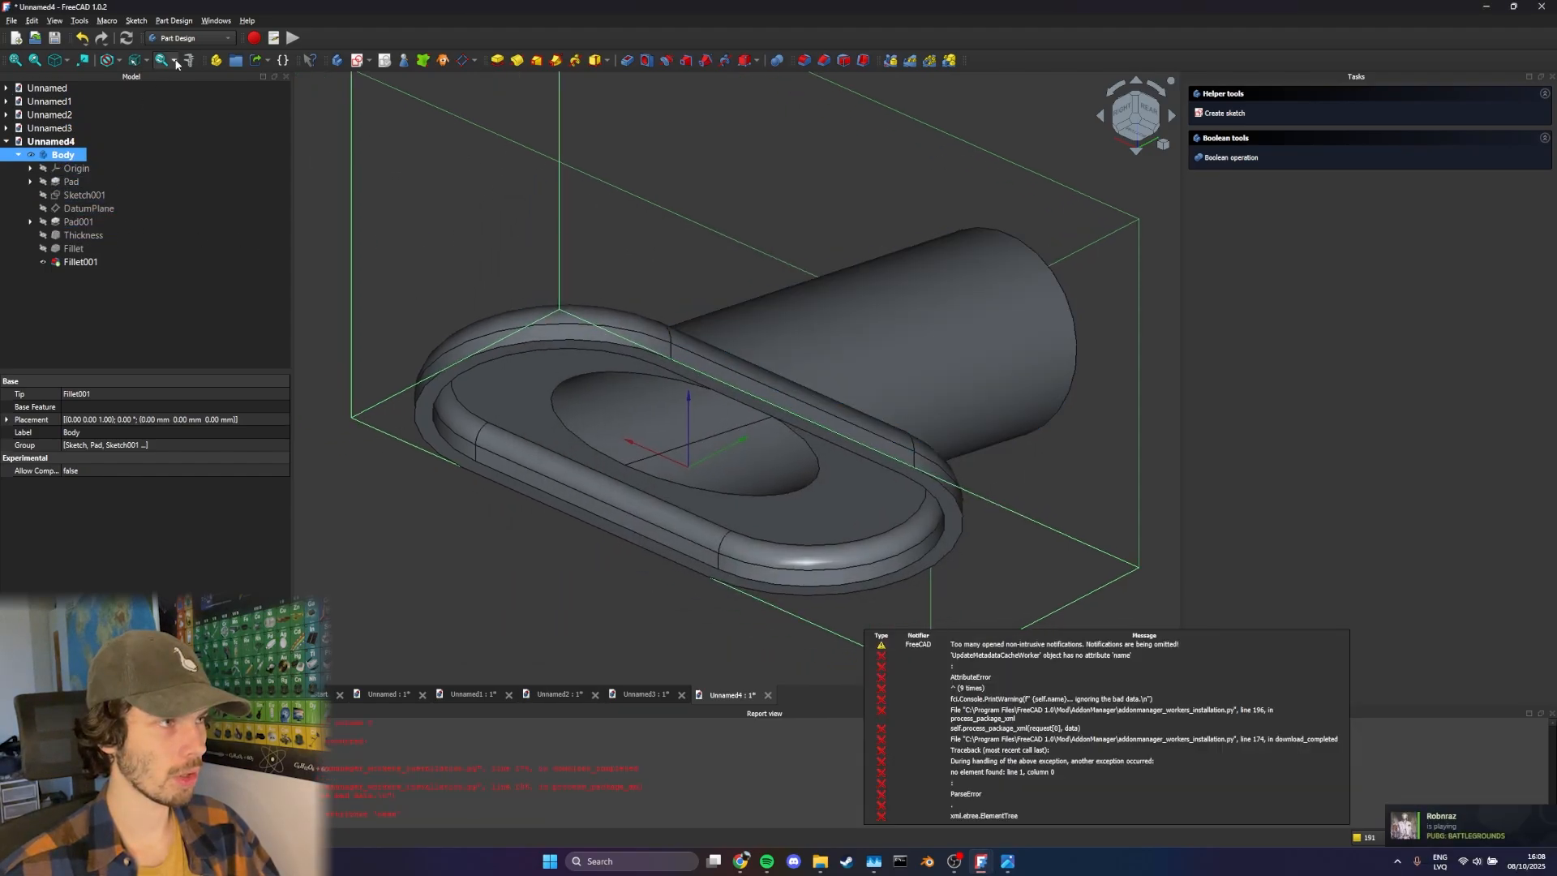
# Run the recently used CenterOfMass macro on the selected Body
pyautogui.click(106, 20)
pyautogui.moveTo(178, 64)
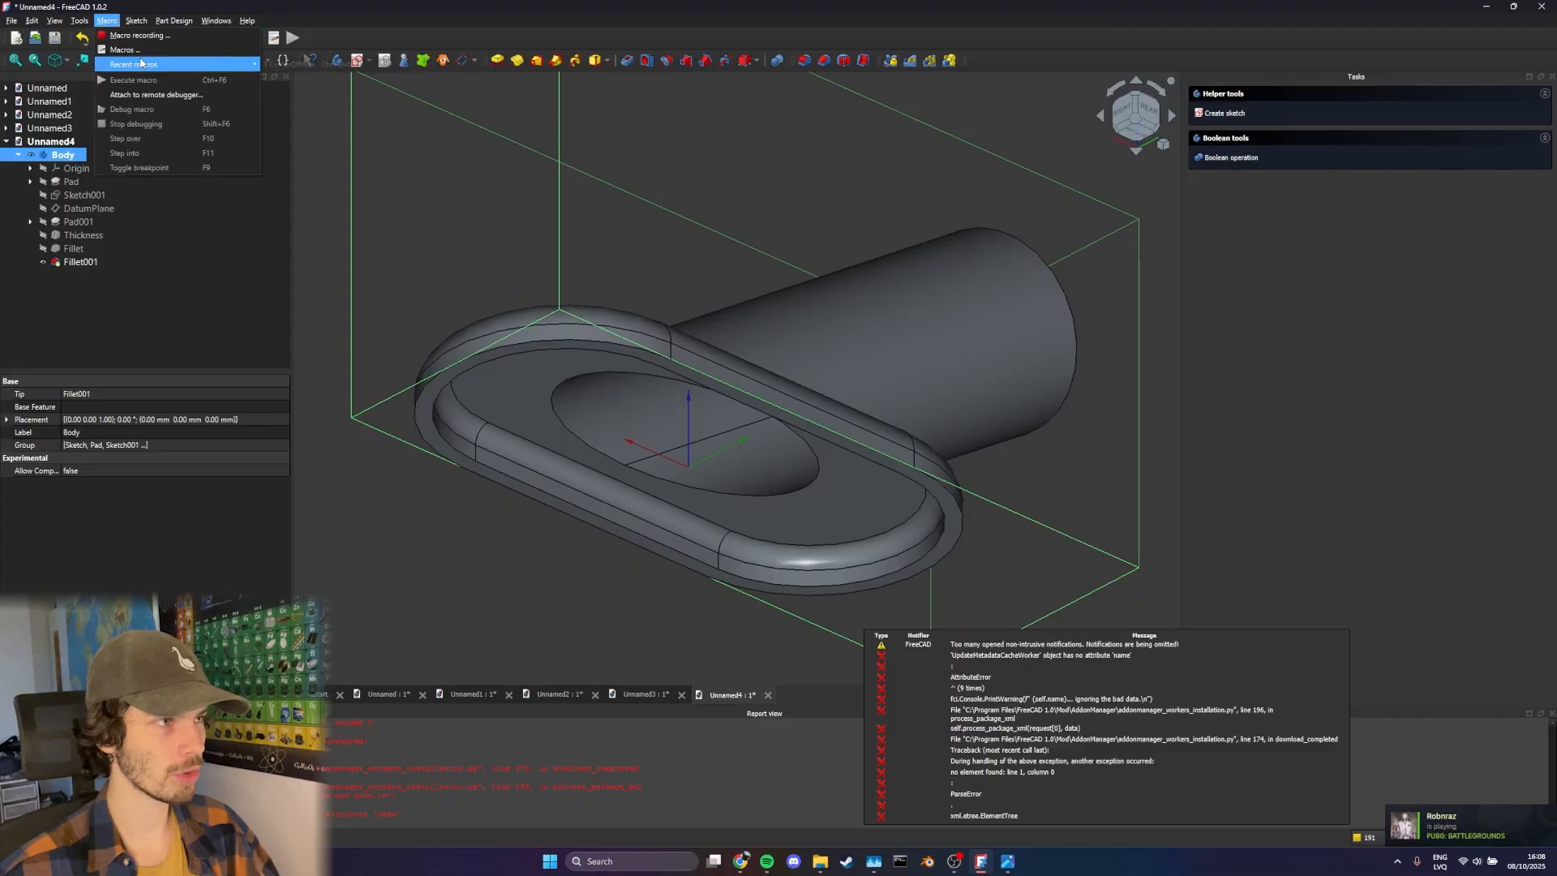
pyautogui.click(302, 65)
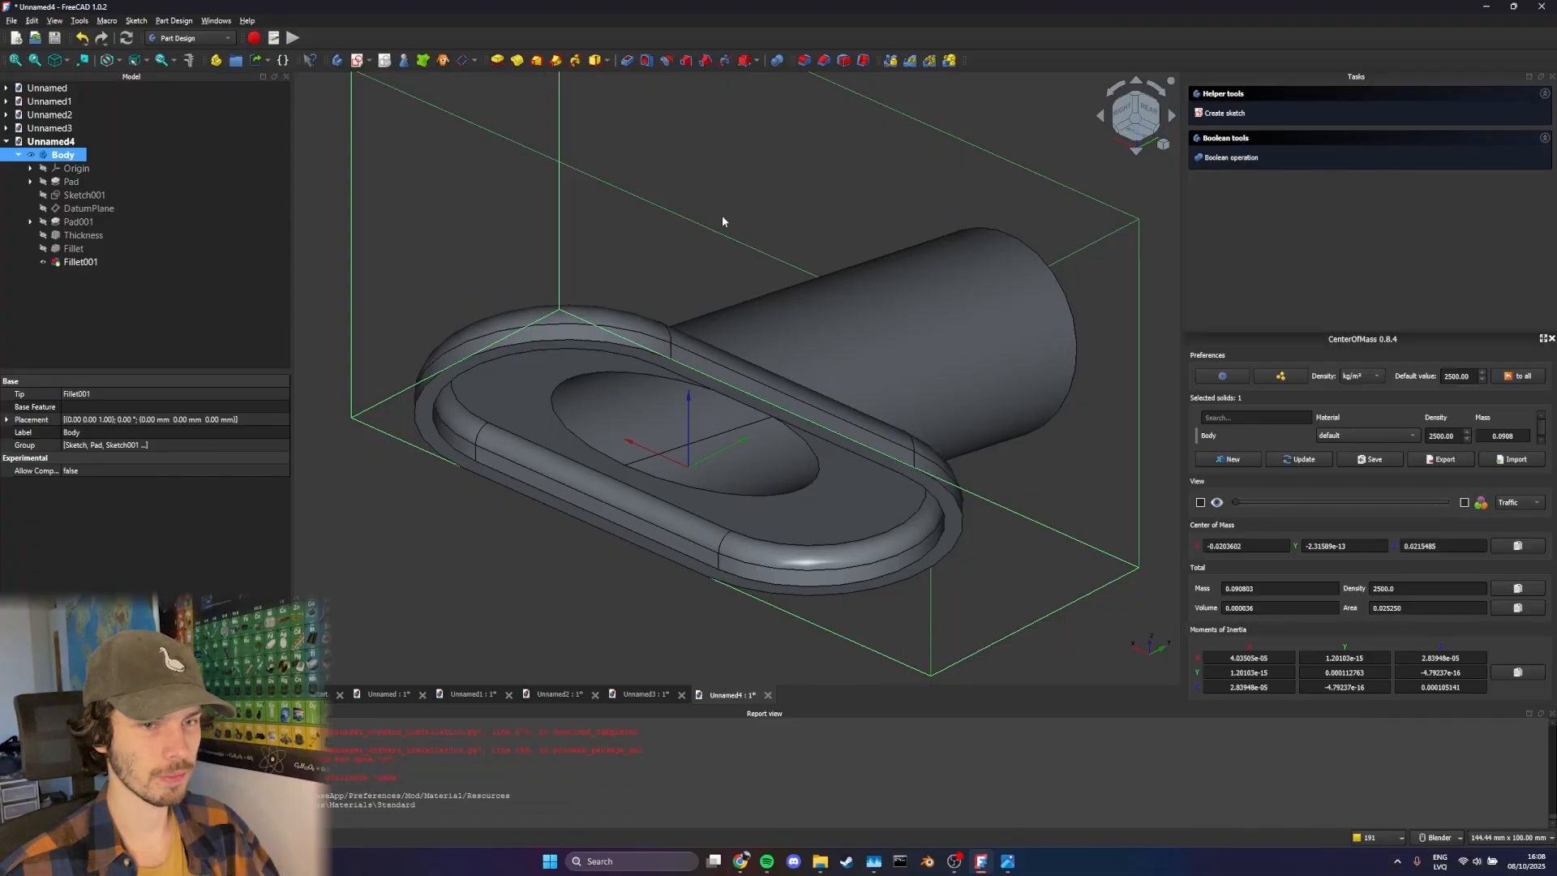
# Set the default material density to 1020 kg/m³ in CenterOfMass
pyautogui.doubleClick(1453, 376)
pyautogui.tripleClick(1457, 373)
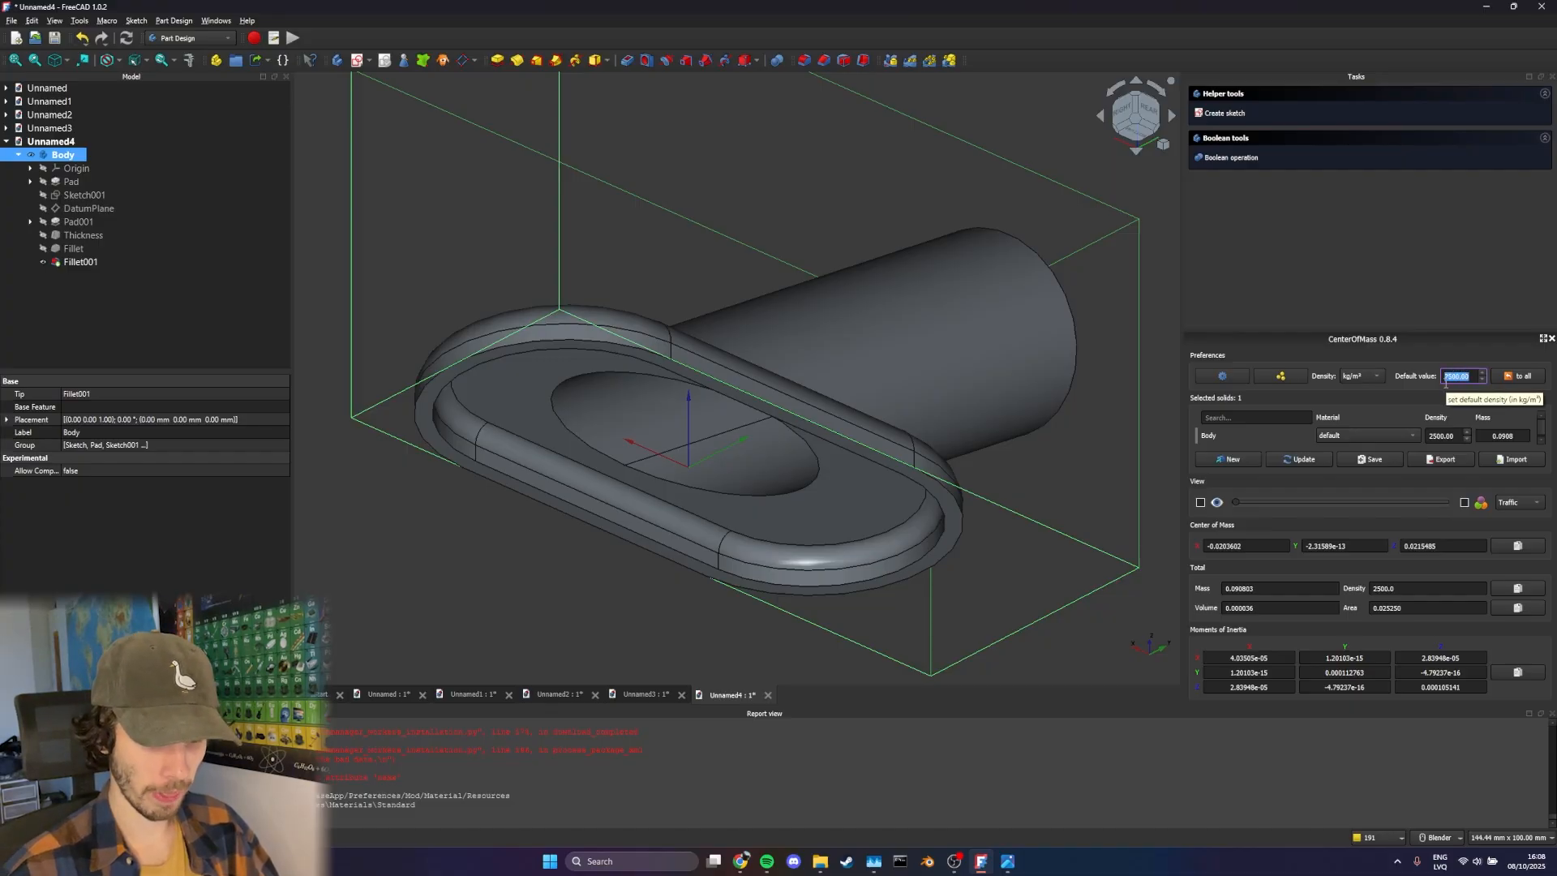
pyautogui.write('1020')
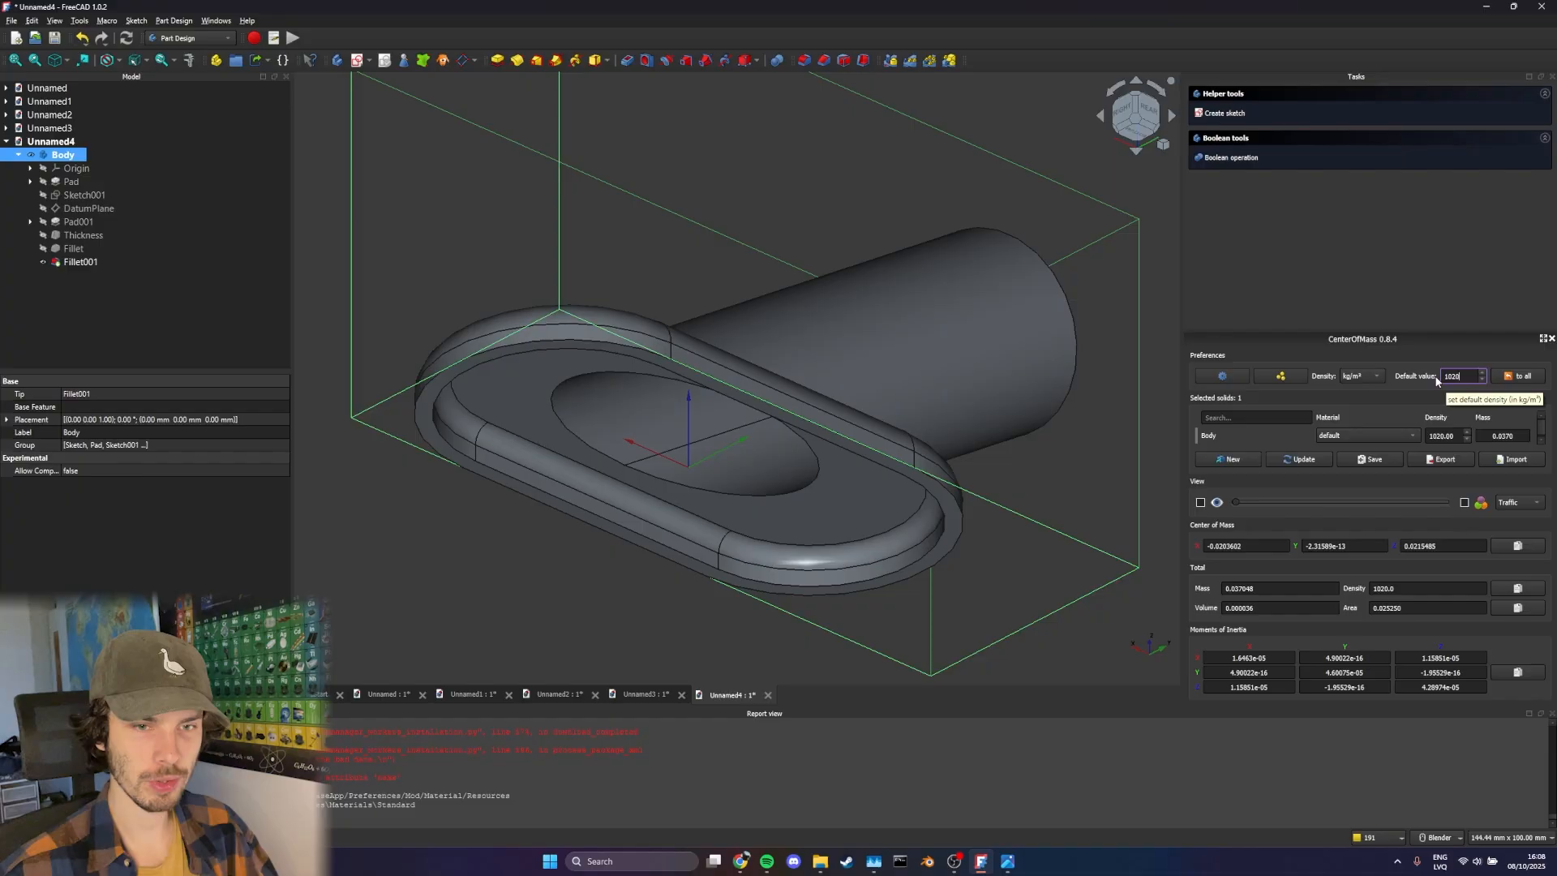
# Switch the density unit to g/cm³ and highlight the Body's total mass value
pyautogui.click(1368, 376)
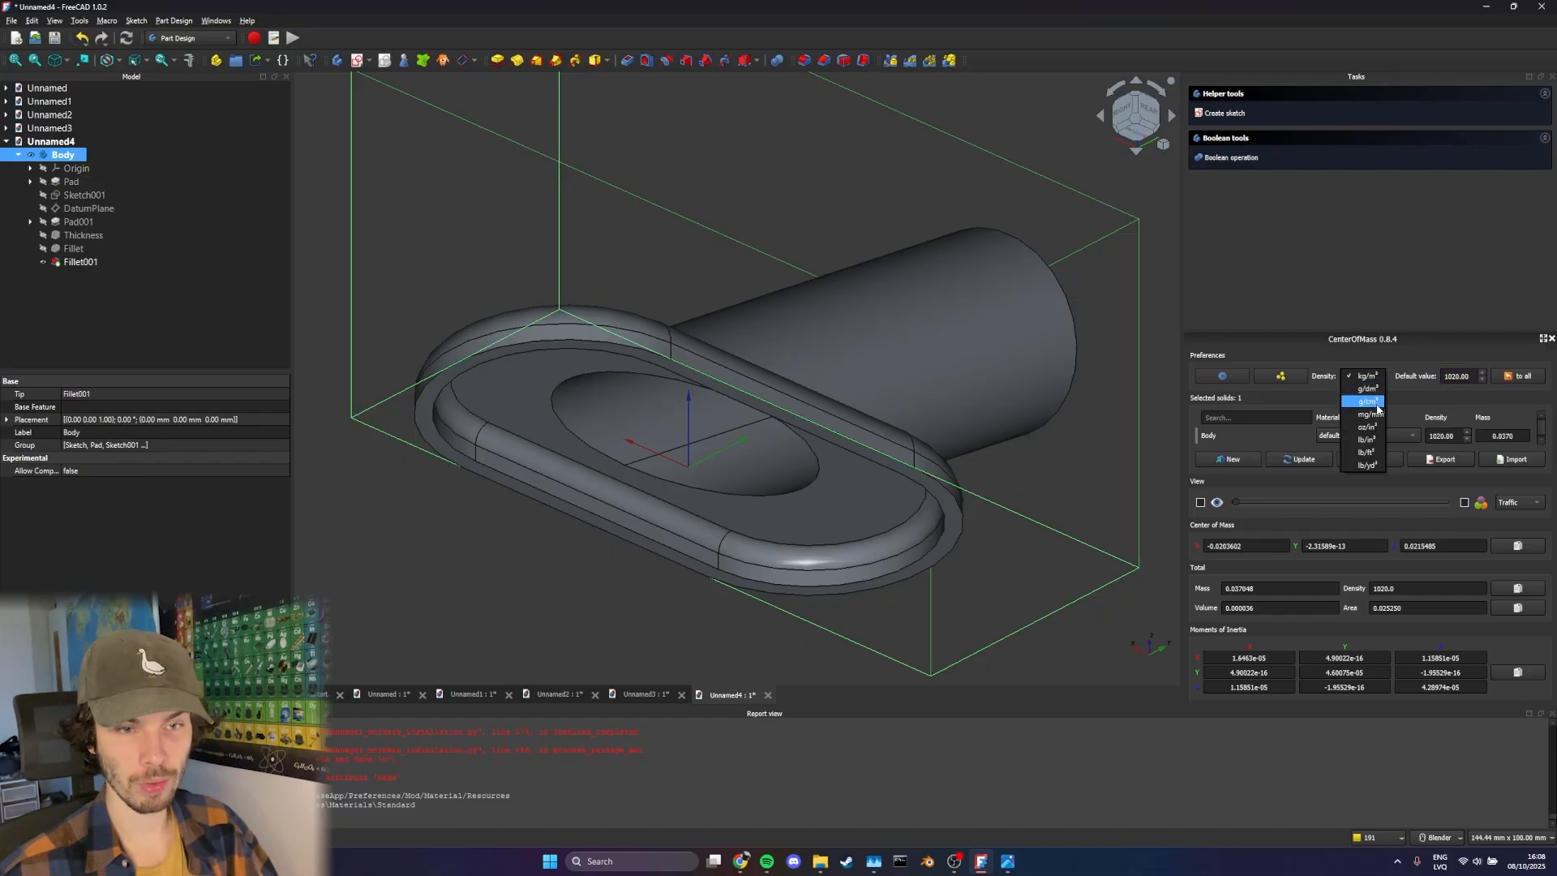
pyautogui.click(1367, 402)
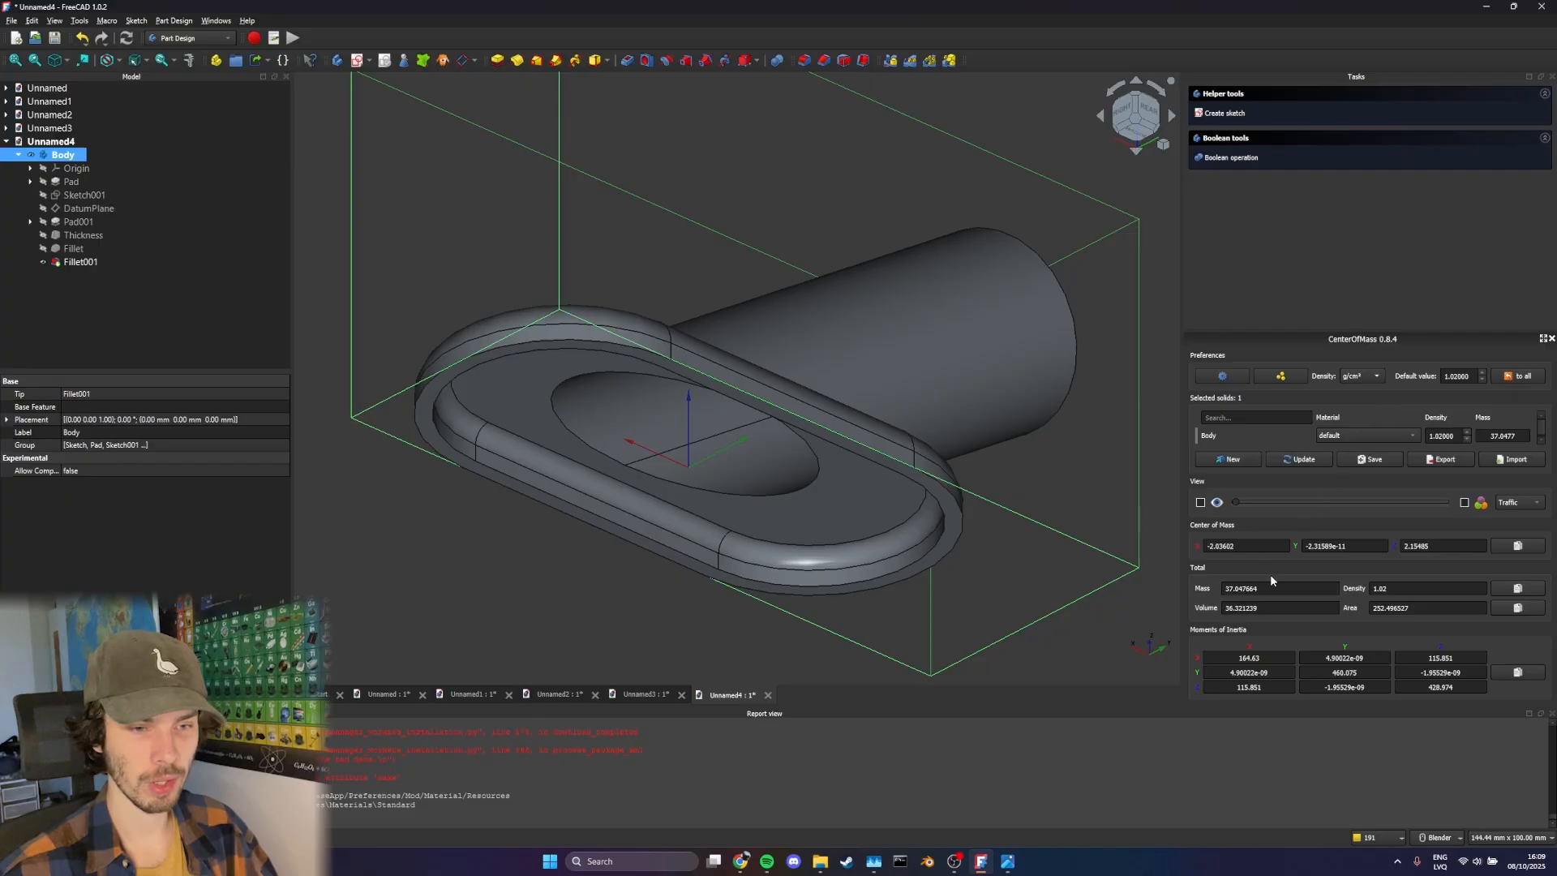
pyautogui.doubleClick(1270, 588)
pyautogui.hotkey('ctrl', 'a')
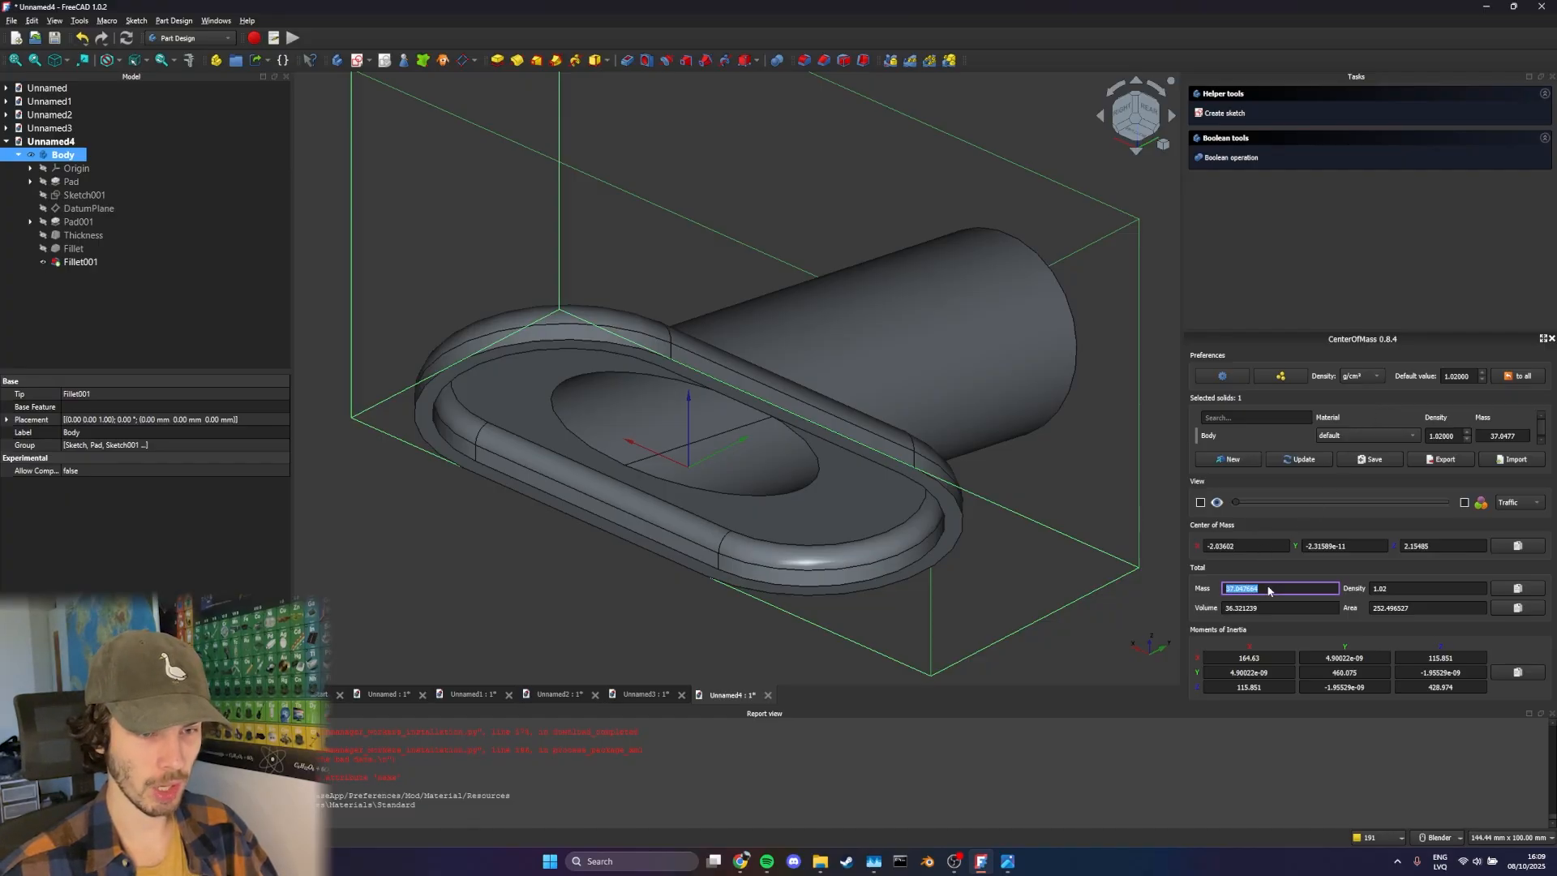